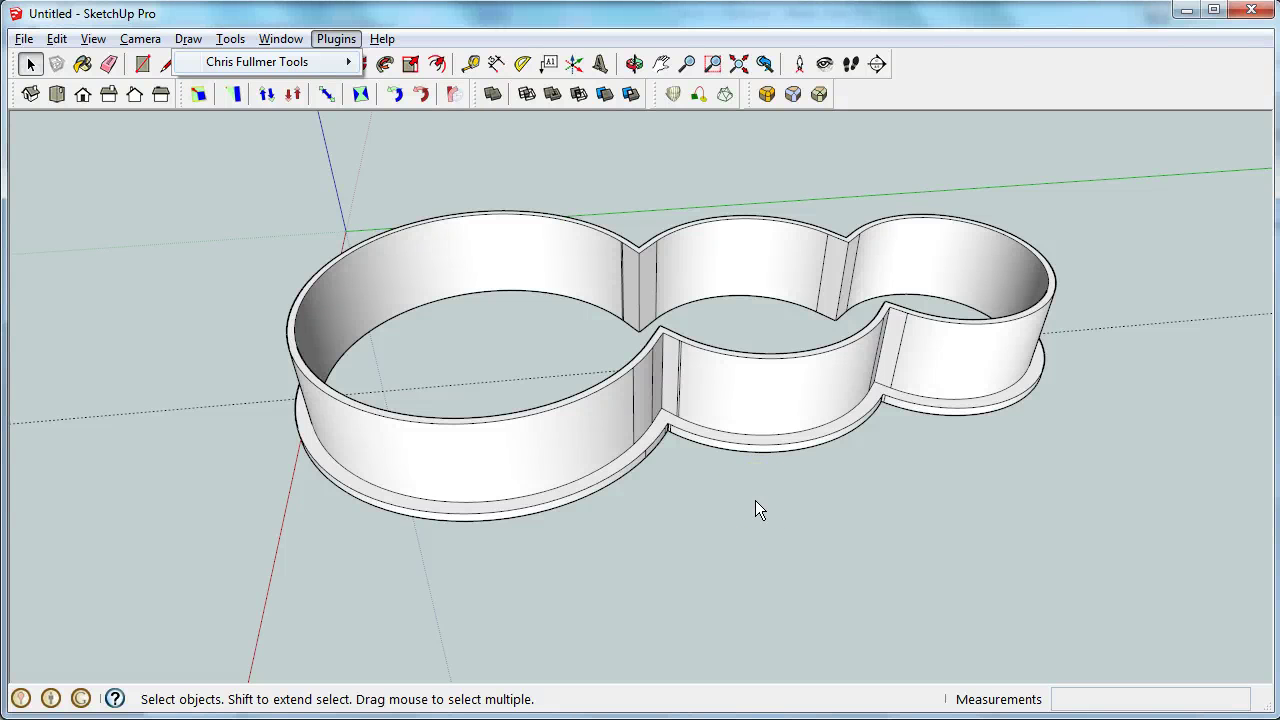
# Orbit the finished cookie cutter to inspect it from several side angles.
pyautogui.click(756, 512)
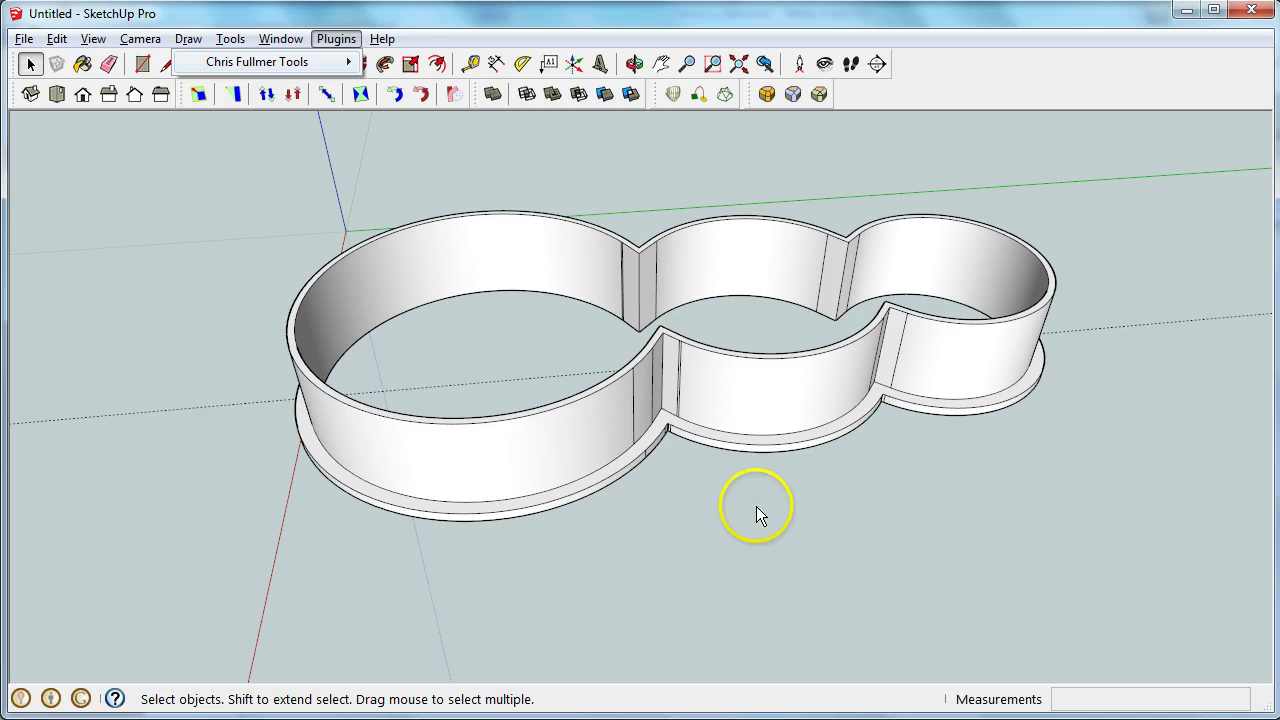
pyautogui.click(663, 477)
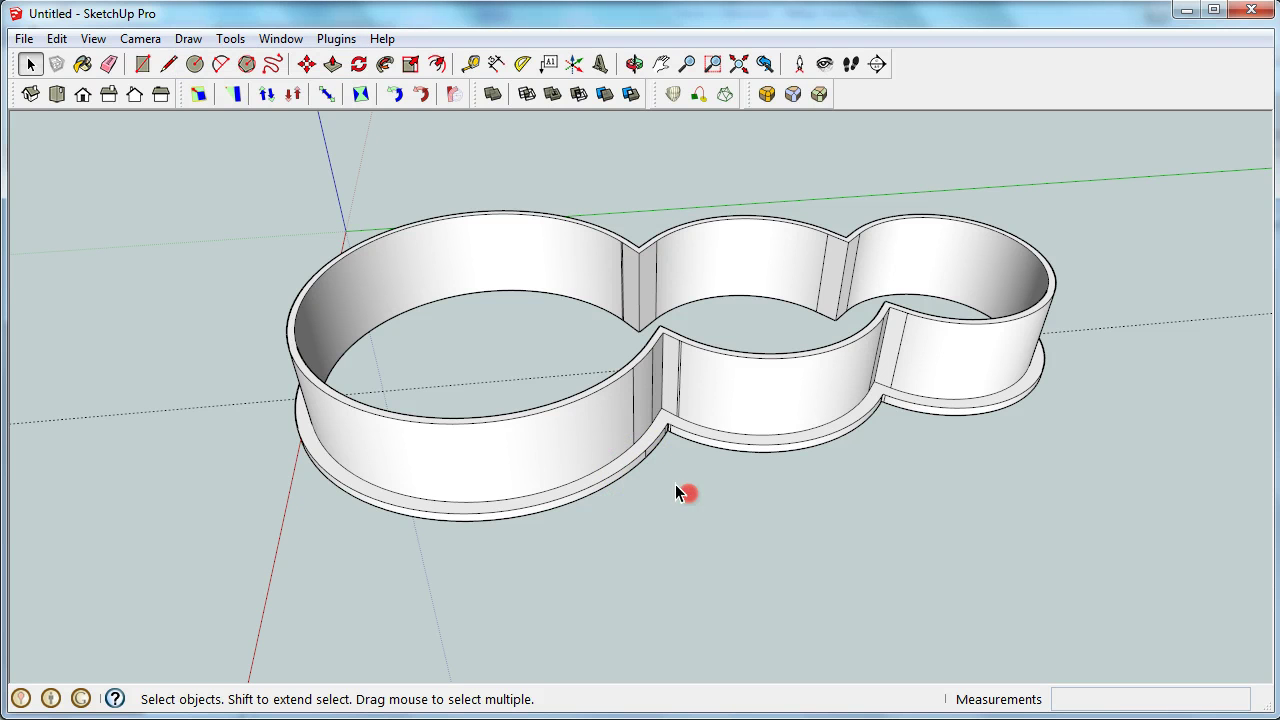
pyautogui.moveTo(664, 478); pyautogui.dragTo(1058, 452, button='middle')
pyautogui.moveTo(727, 504); pyautogui.dragTo(466, 565, button='middle')
pyautogui.moveTo(626, 571); pyautogui.dragTo(817, 507, button='middle')
pyautogui.press('space')
# Start a new model, discarding the unsaved cookie cutter.
pyautogui.click(24, 39)
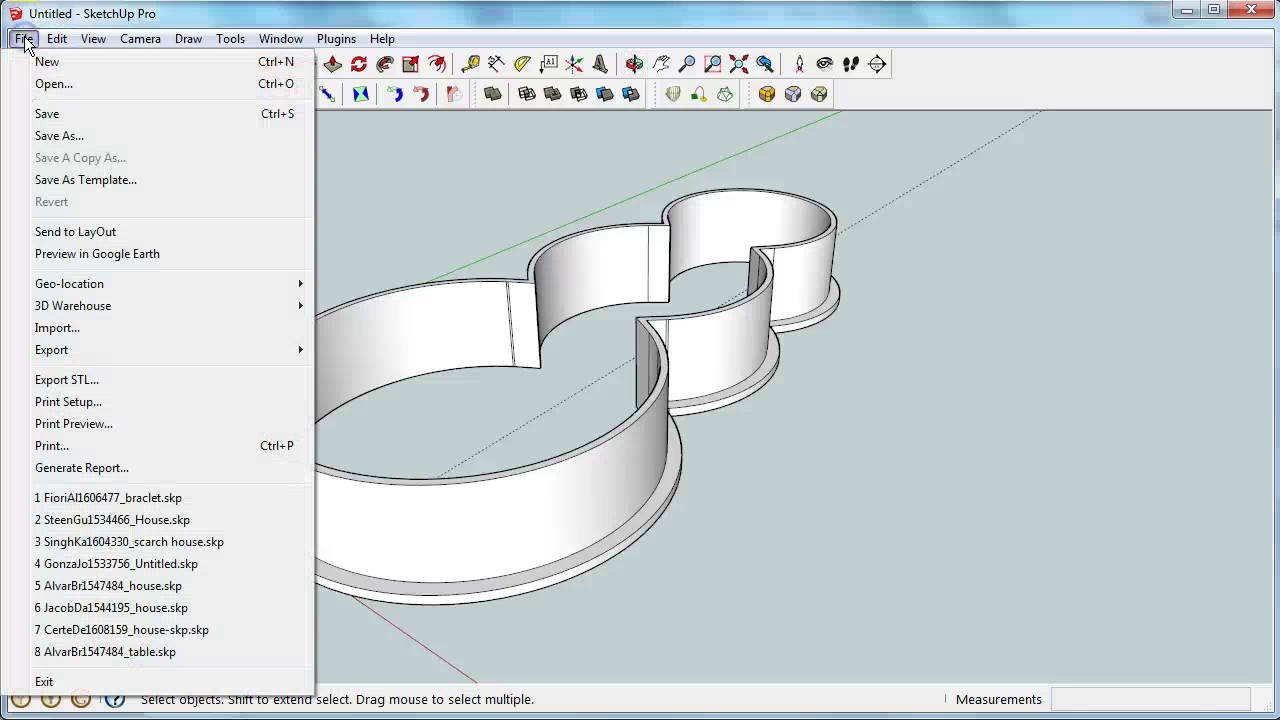
pyautogui.click(22, 64)
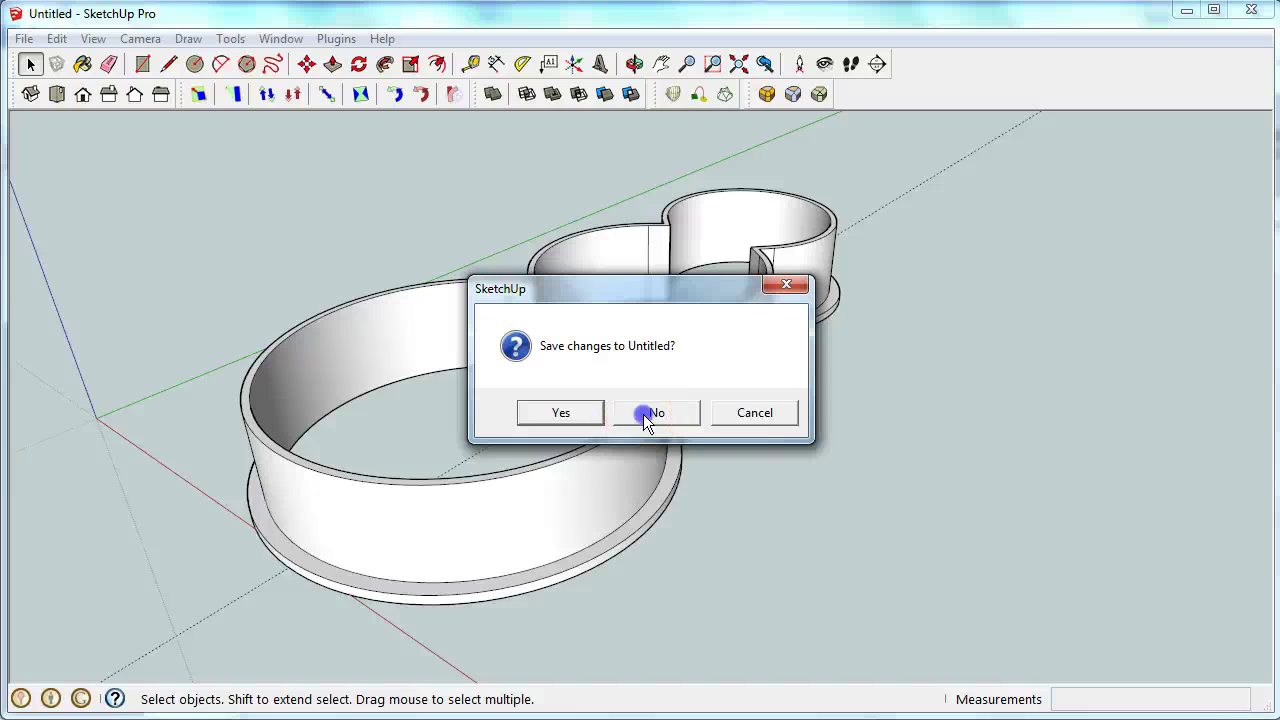
pyautogui.click(643, 415)
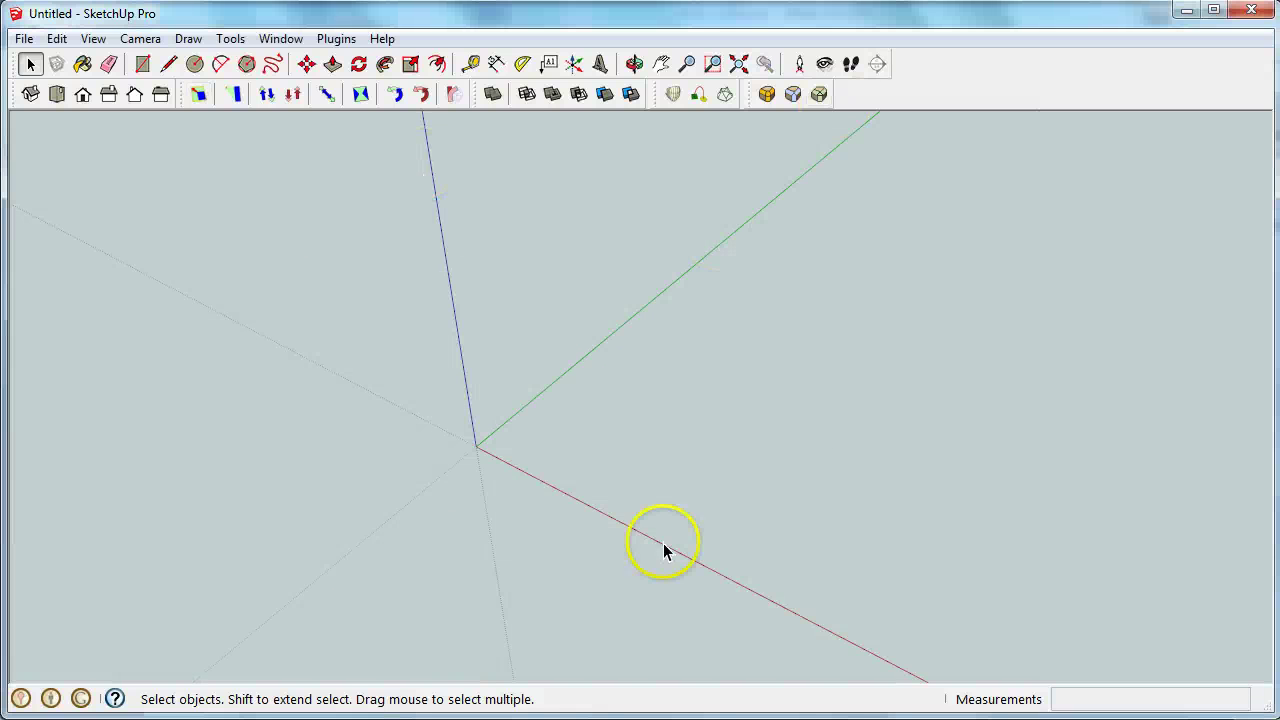
# Draw a 120 by 120 square from the origin, viewed from the top and zoomed to fit.
pyautogui.click(146, 60)
pyautogui.click(477, 446)
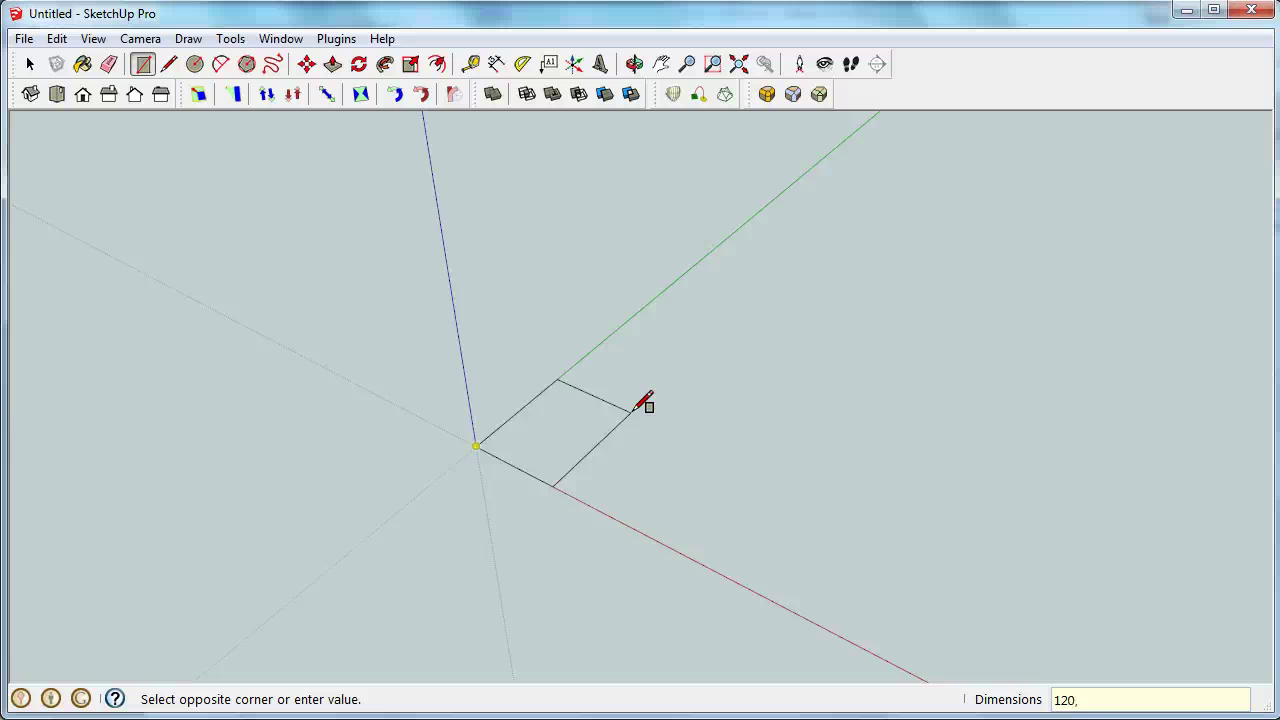
pyautogui.press('Return')
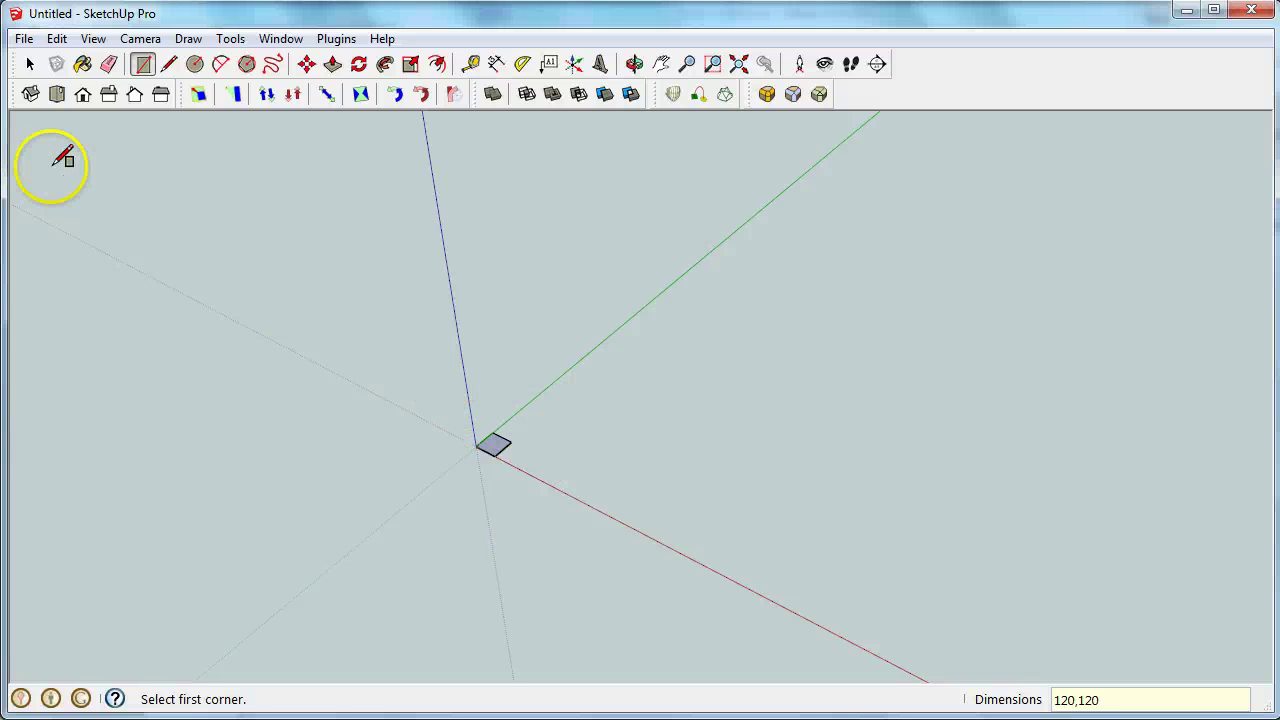
pyautogui.click(46, 101)
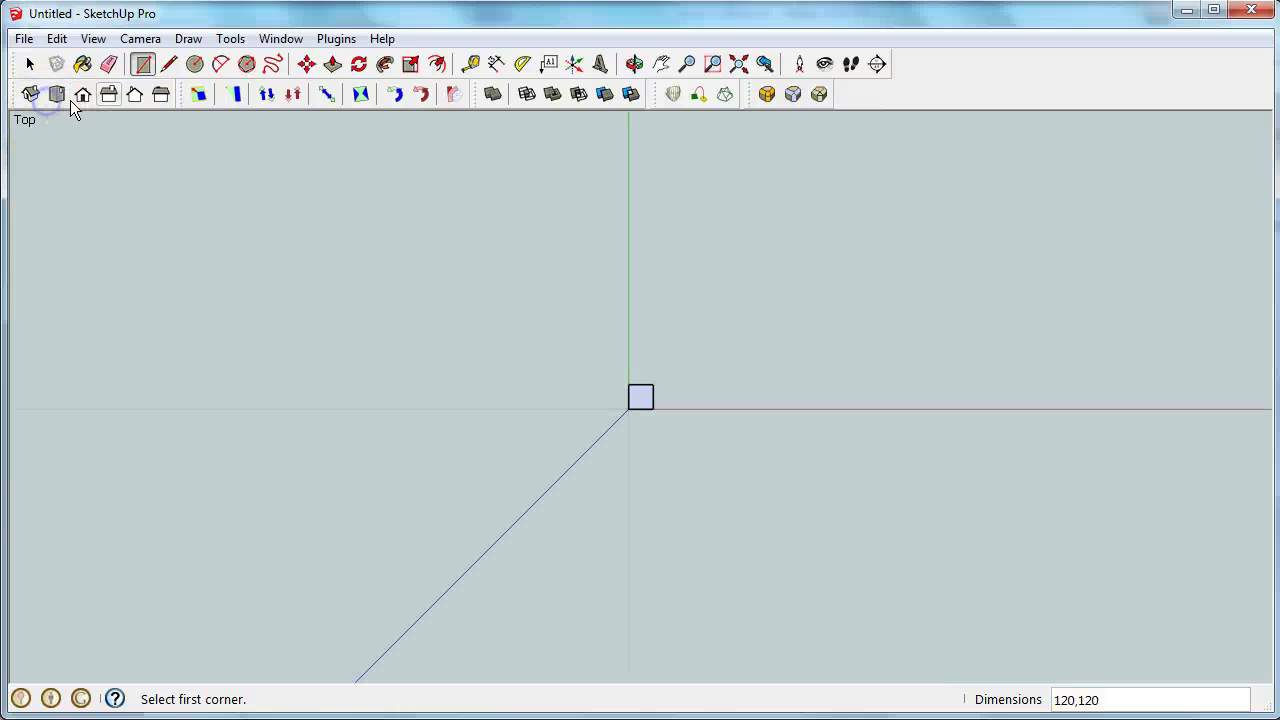
pyautogui.click(736, 64)
pyautogui.scroll(-1, 869, 464)
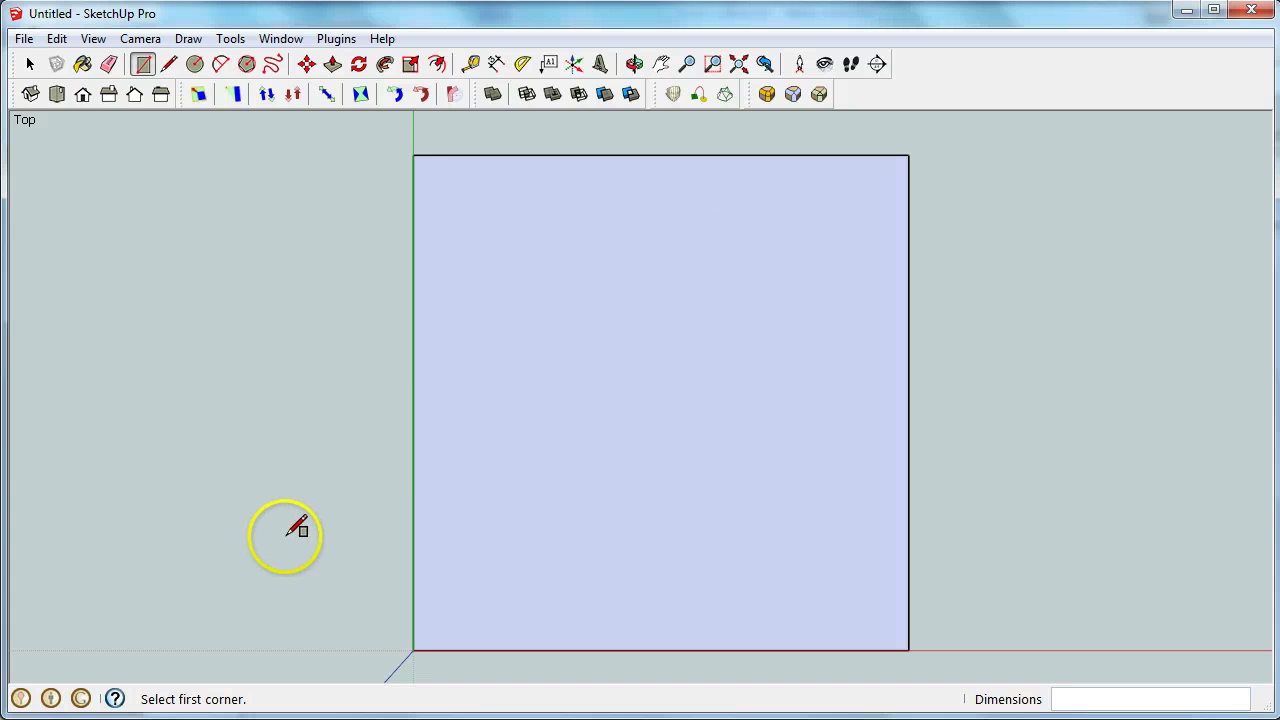
# Place a Tape Measure guide 60 mm from the square's left edge as its centre line.
pyautogui.click(473, 66)
pyautogui.click(414, 403)
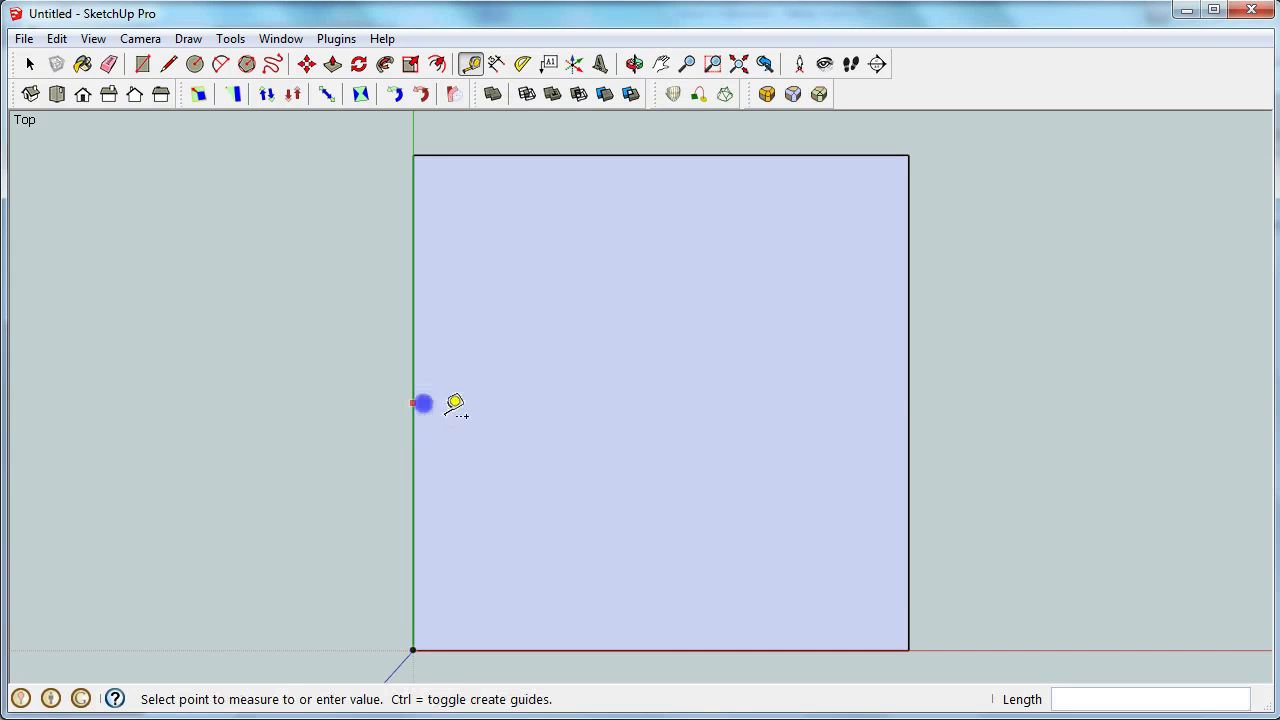
pyautogui.moveTo(552, 534); pyautogui.dragTo(660, 444)
pyautogui.click(660, 444)
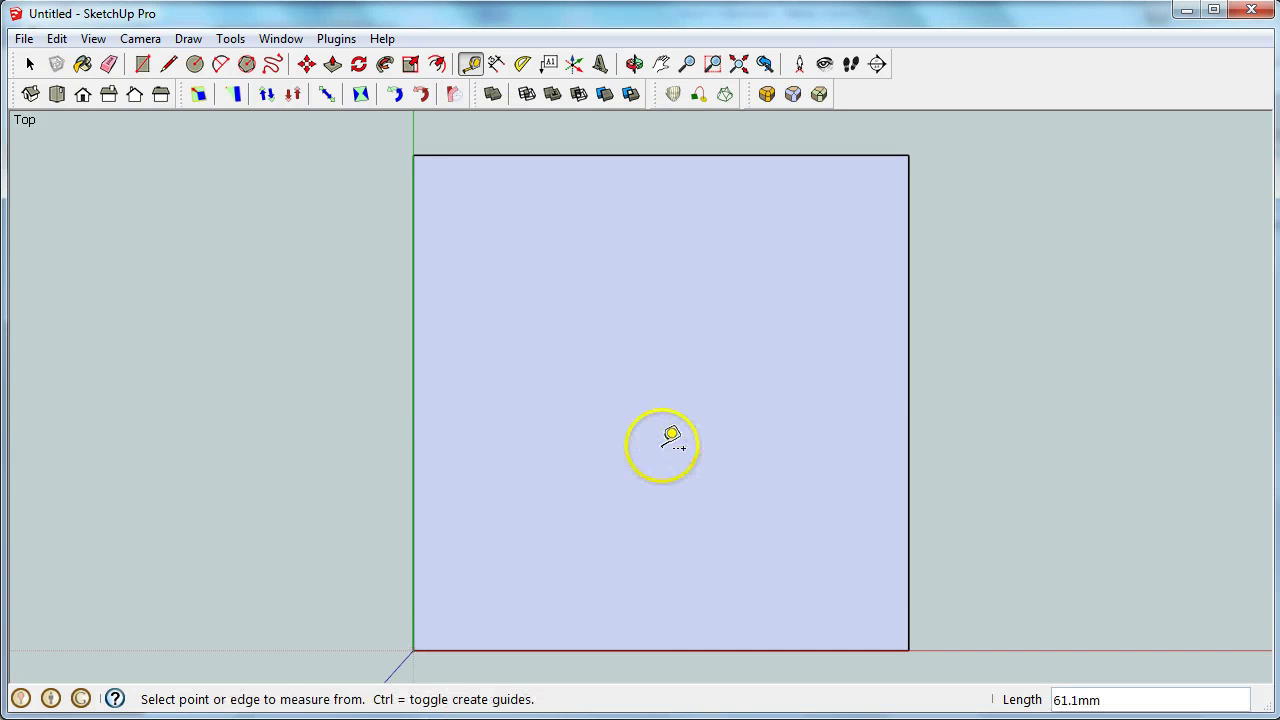
pyautogui.click(414, 549)
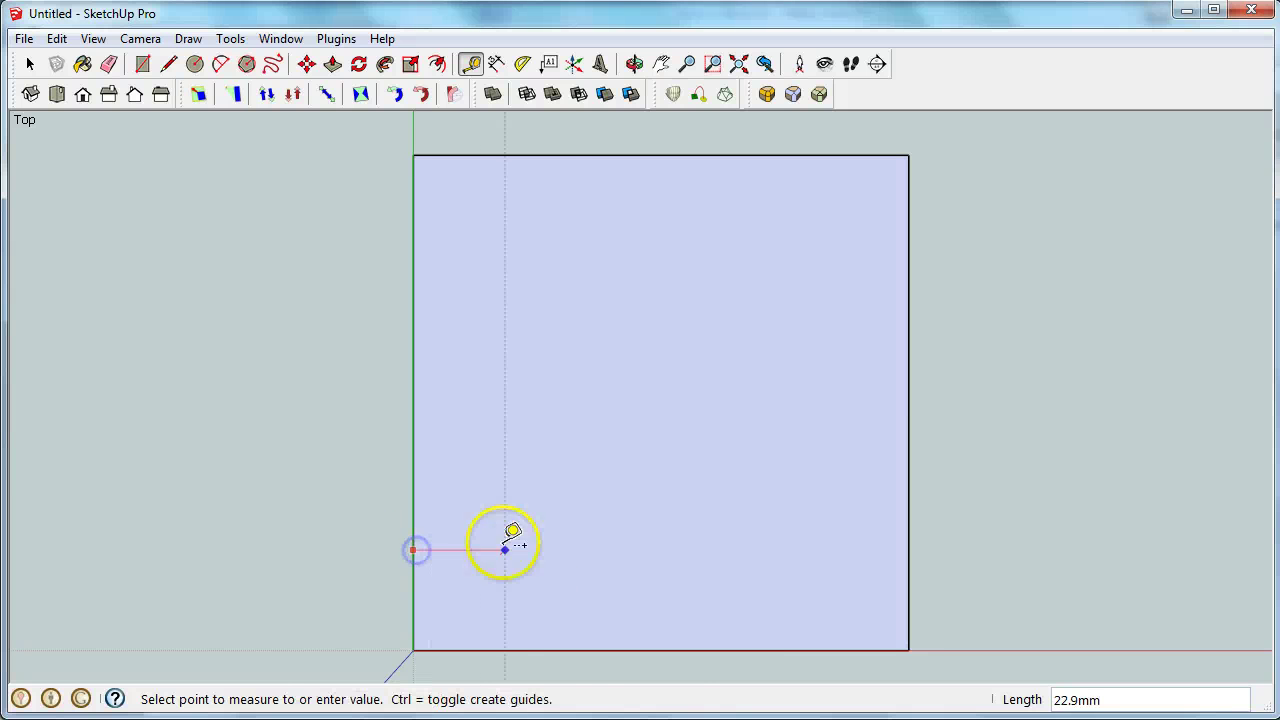
pyautogui.click(660, 650)
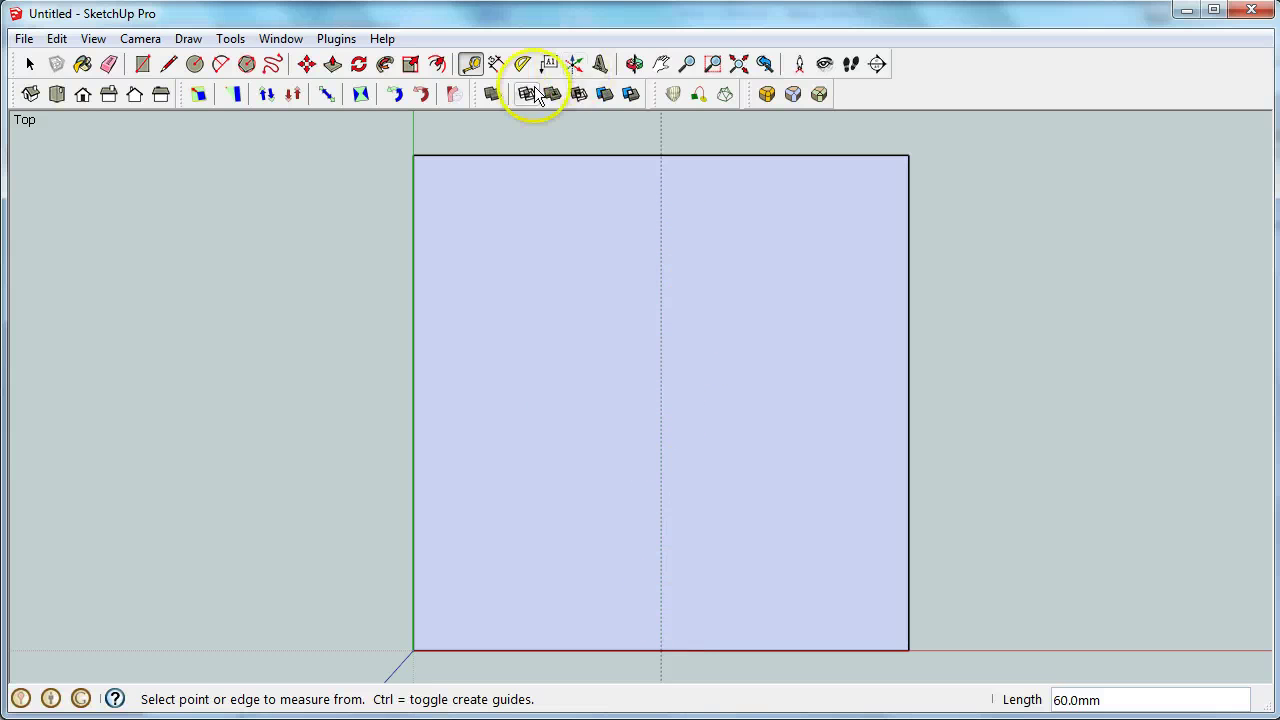
# Draw connected tangent arcs from the centre guide, around and back down to it.
pyautogui.click(221, 64)
pyautogui.click(661, 277)
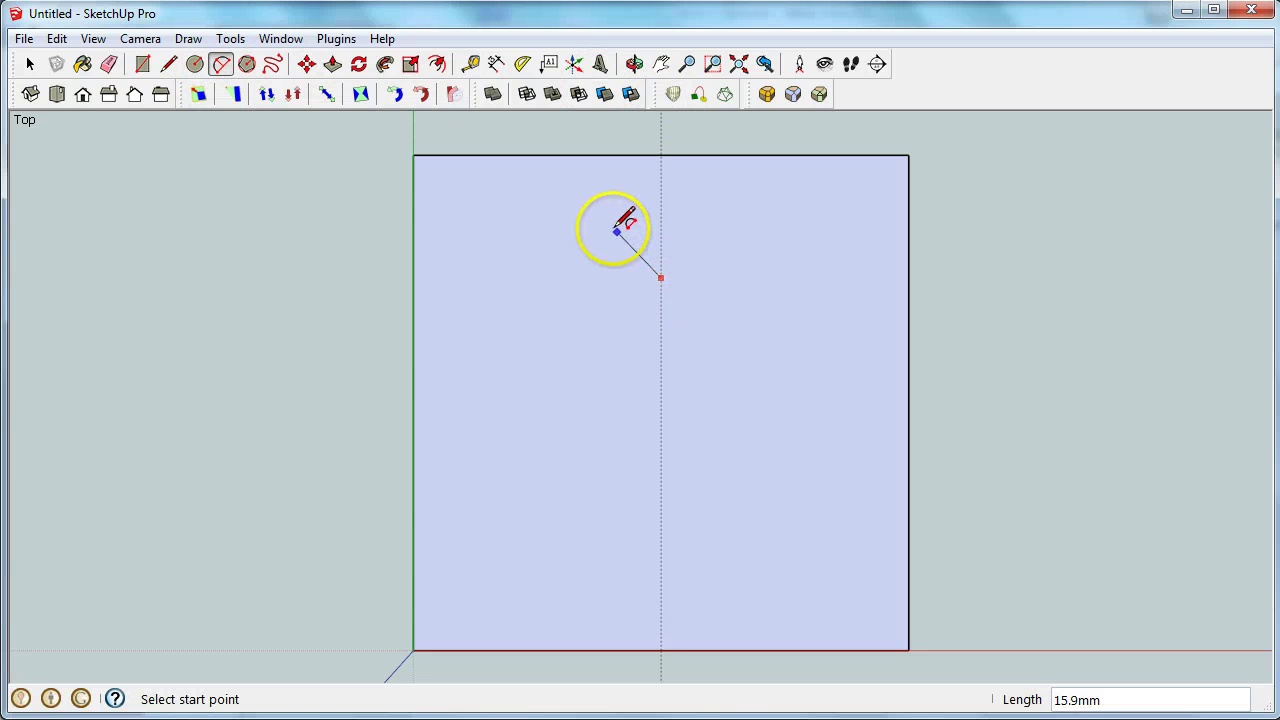
pyautogui.click(581, 214)
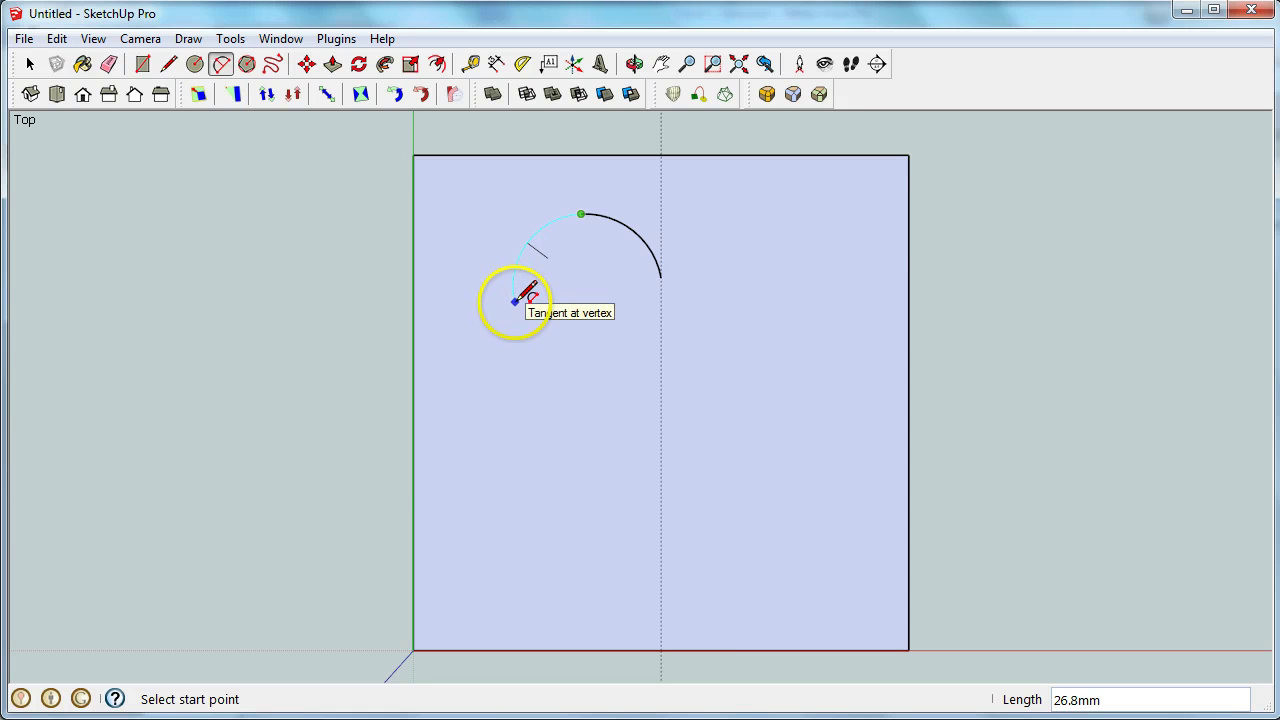
pyautogui.click(515, 302)
pyautogui.moveTo(515, 302); pyautogui.dragTo(661, 522)
pyautogui.click(577, 394)
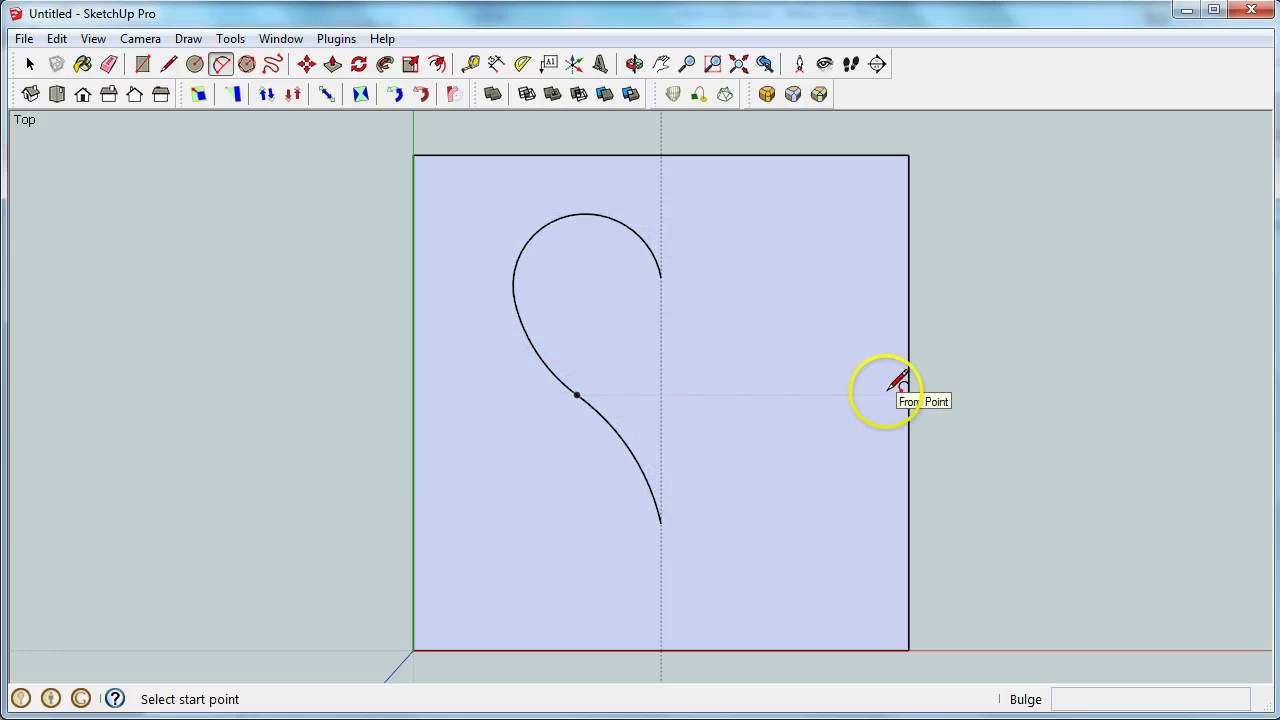
# Erase the square's edges and face, leaving only the half-heart arcs.
pyautogui.click(109, 63)
pyautogui.click(582, 148)
pyautogui.moveTo(886, 251)
pyautogui.mouseDown()
pyautogui.moveTo(920, 246)
pyautogui.moveTo(911, 251)
pyautogui.mouseUp()
pyautogui.moveTo(881, 636); pyautogui.dragTo(449, 537)
pyautogui.moveTo(586, 543)
pyautogui.mouseDown(button='middle')
pyautogui.moveTo(446, 109)
pyautogui.moveTo(529, 257)
pyautogui.moveTo(628, 491)
pyautogui.moveTo(612, 490)
pyautogui.mouseUp(button='middle')
pyautogui.click(30, 63)
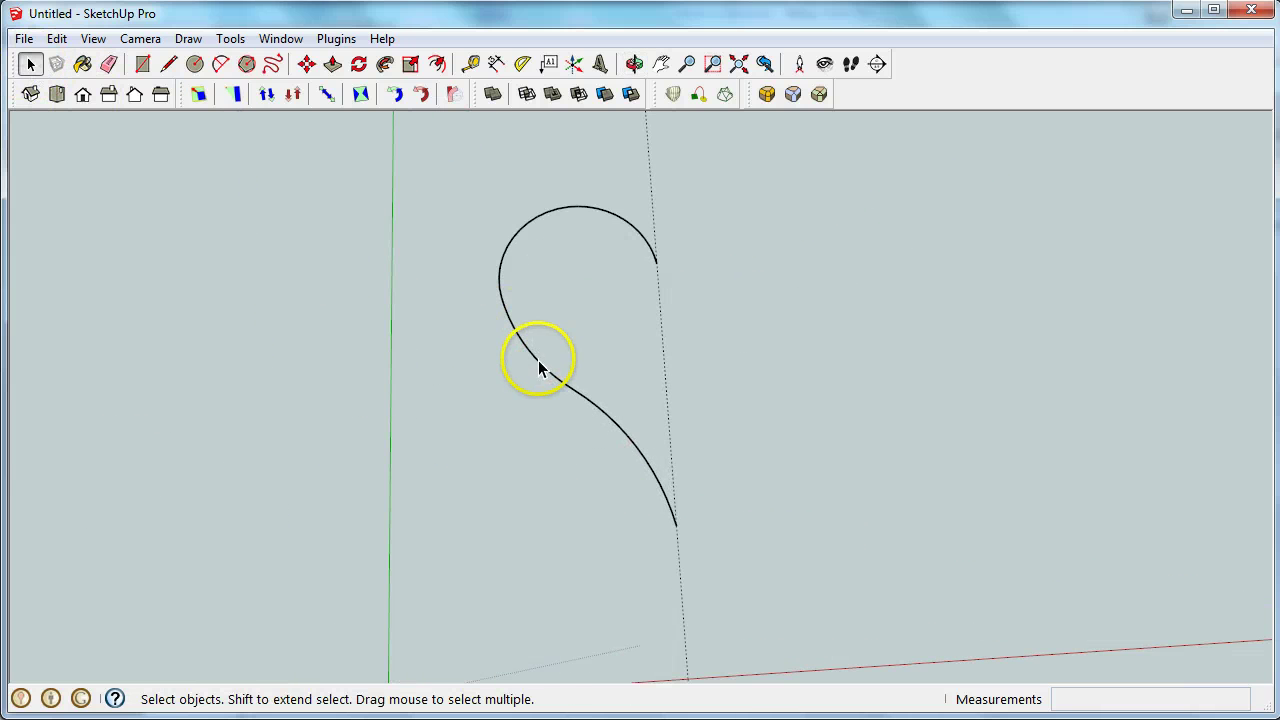
# Copy the half-heart, mirror it by scaling -1 on red, and join it to the original.
pyautogui.click(306, 63)
pyautogui.click(657, 261)
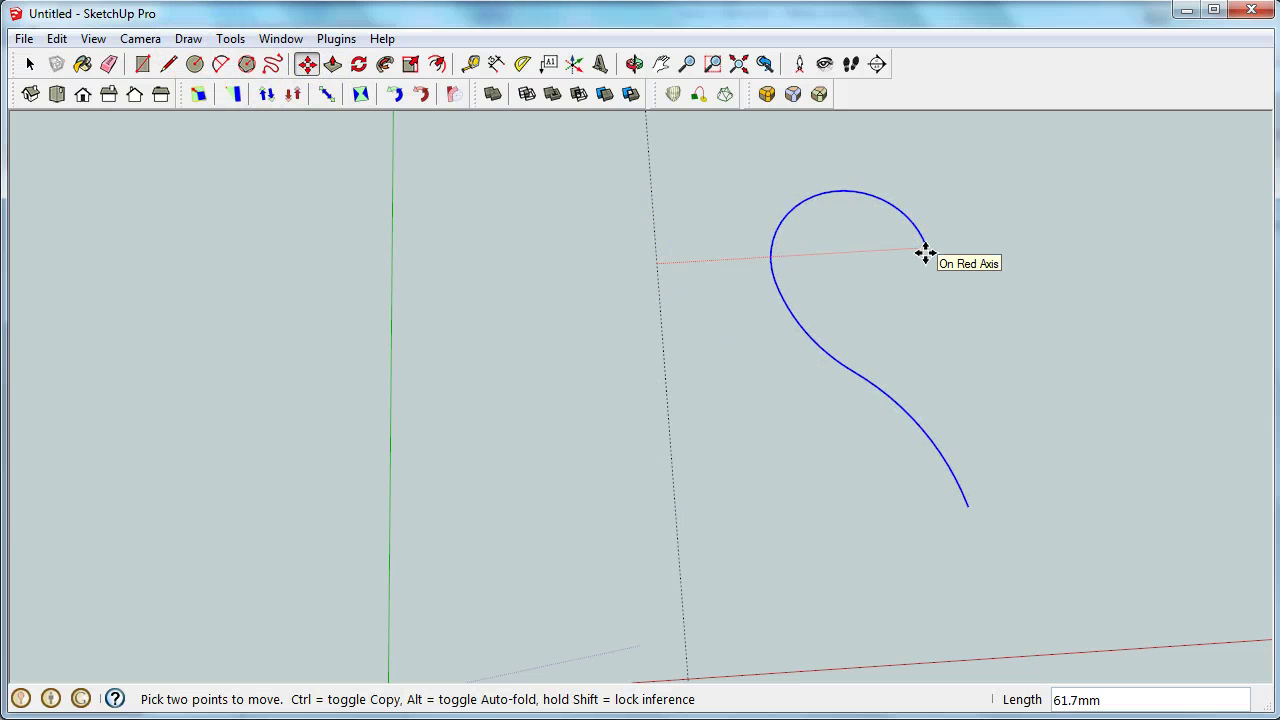
pyautogui.press('ctrl')
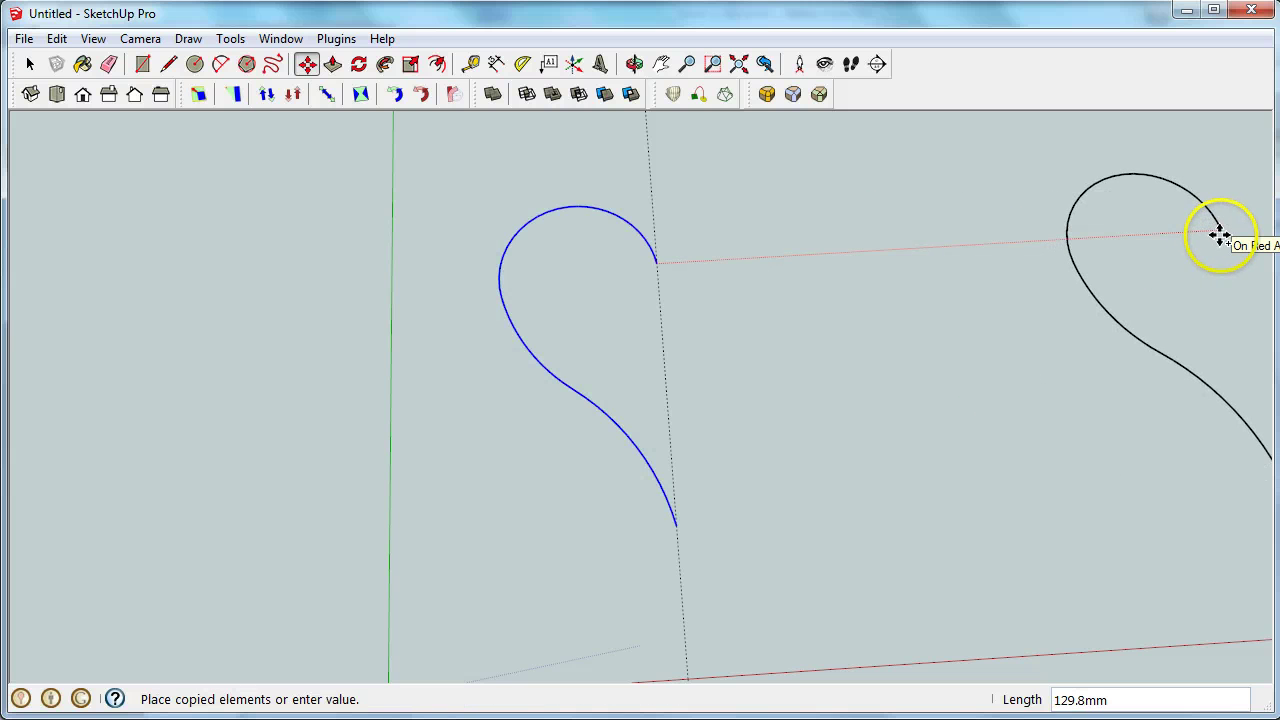
pyautogui.click(1219, 236)
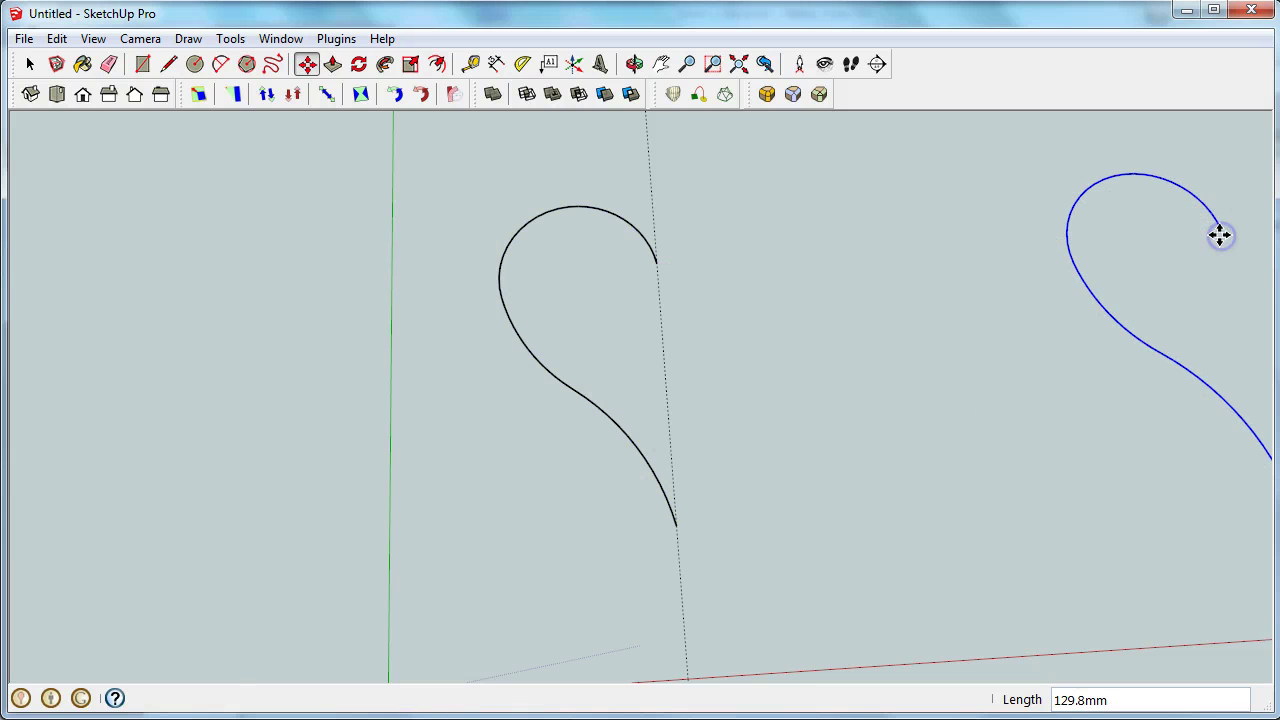
pyautogui.click(411, 64)
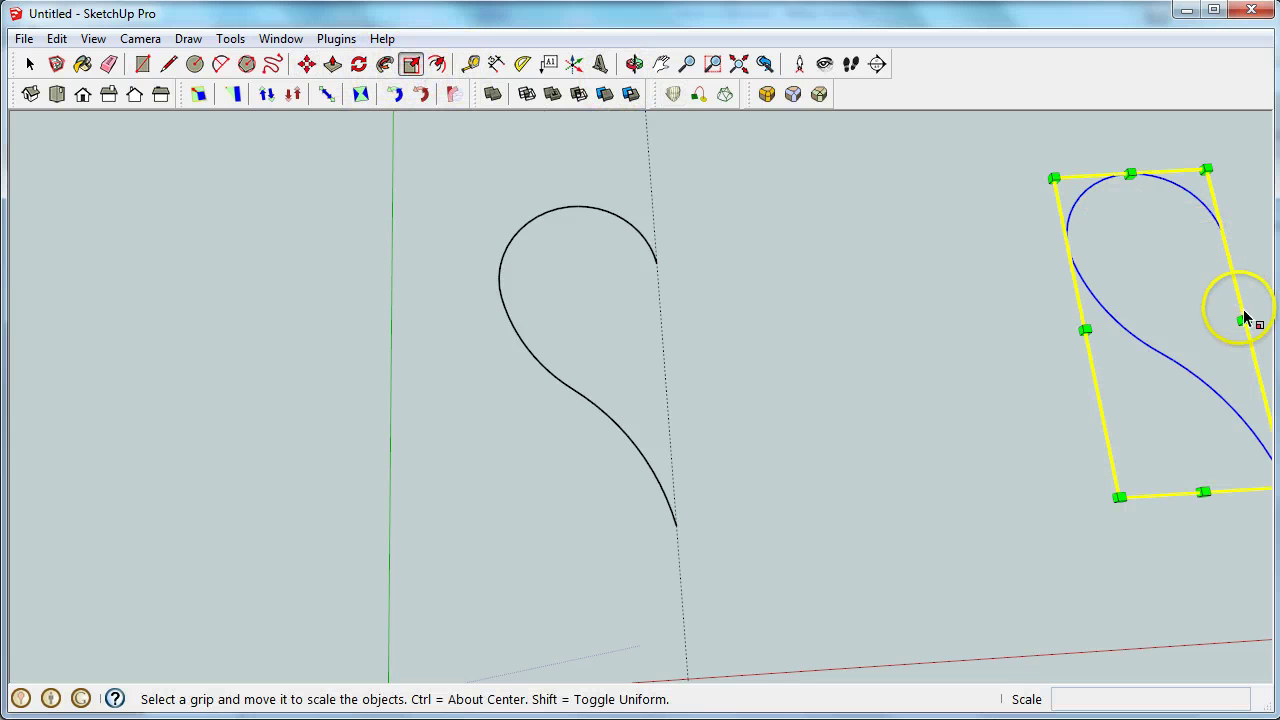
pyautogui.moveTo(1241, 320); pyautogui.dragTo(938, 355)
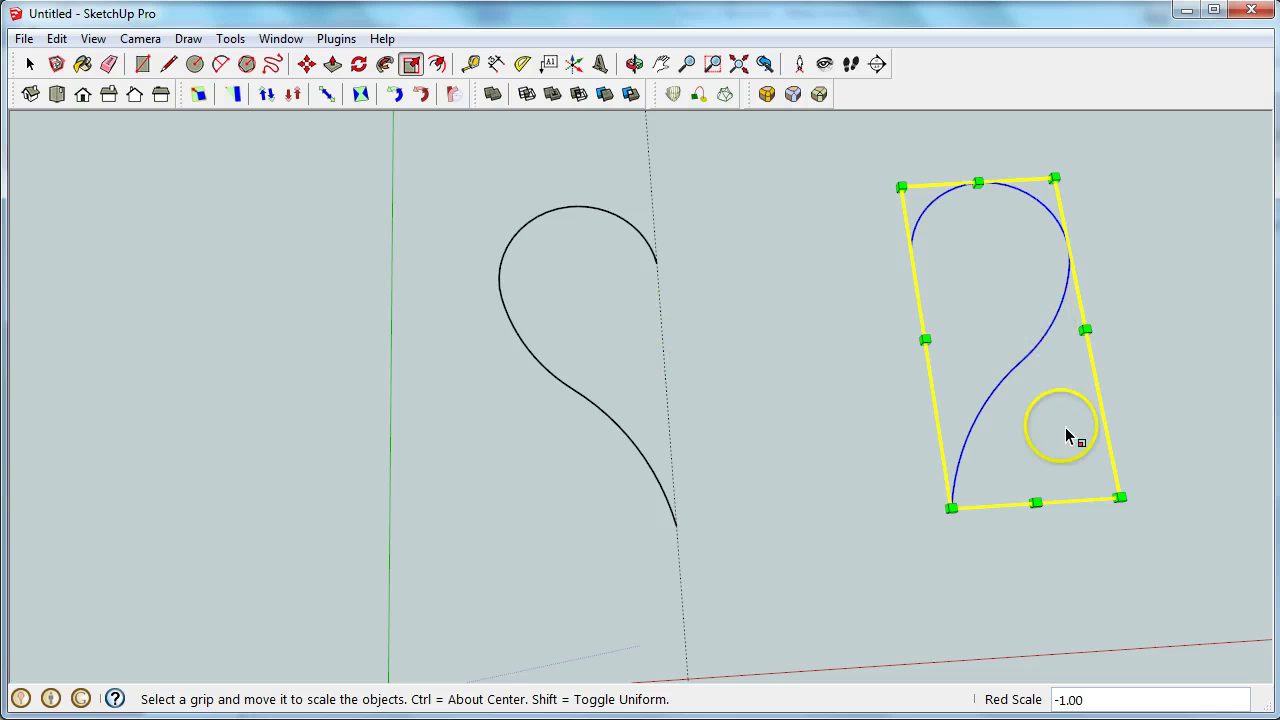
pyautogui.click(306, 63)
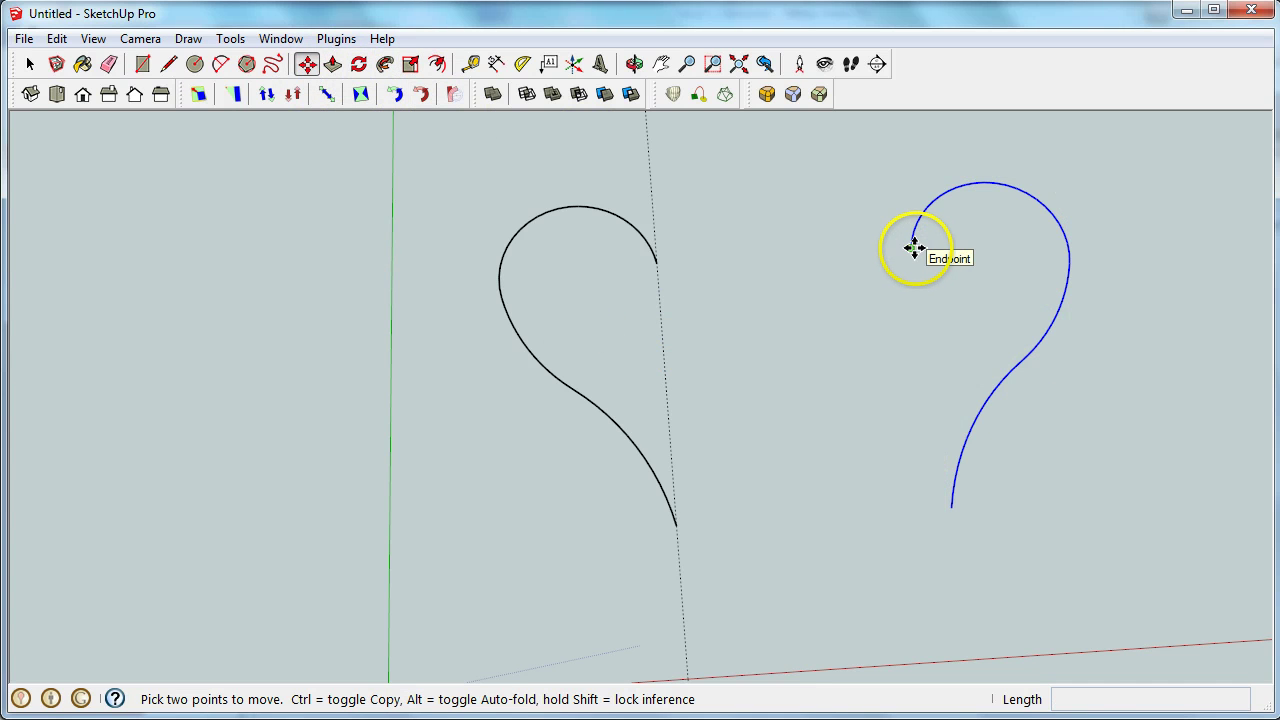
pyautogui.moveTo(857, 253); pyautogui.dragTo(658, 262)
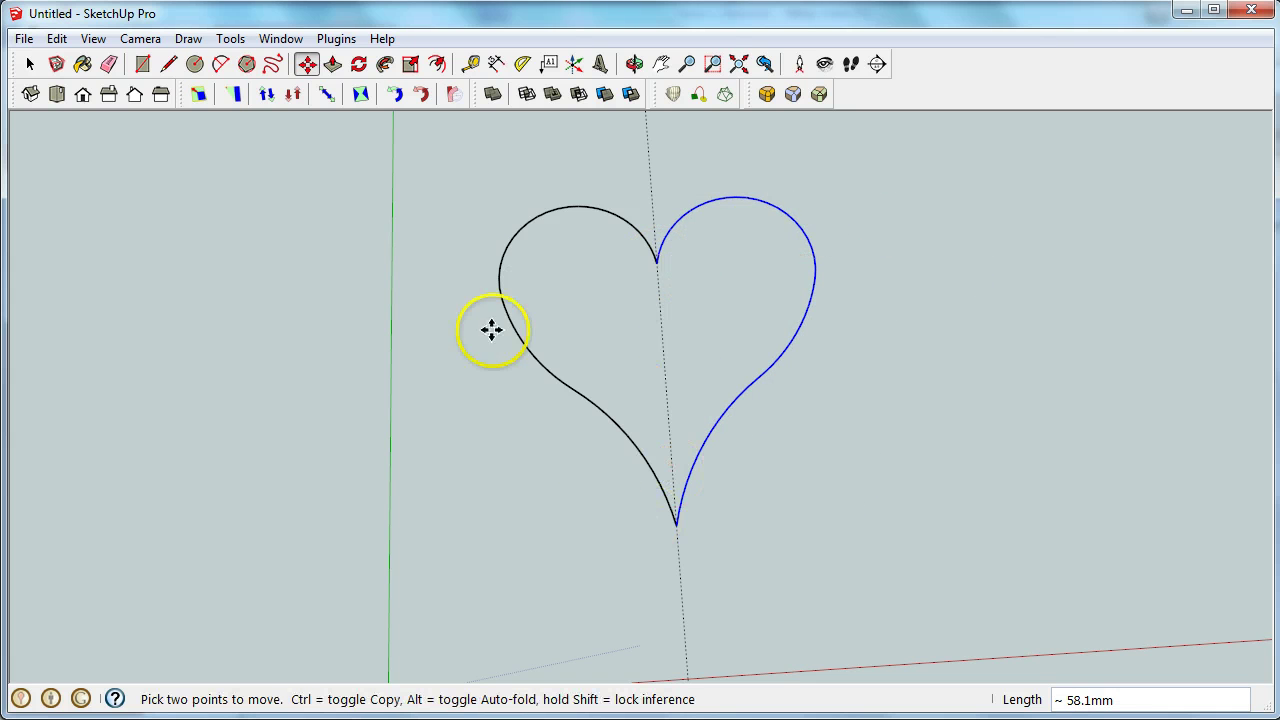
# Draw a temporary line across the heart to create its face, then erase that line.
pyautogui.click(169, 64)
pyautogui.moveTo(794, 349); pyautogui.dragTo(294, 268, button='middle')
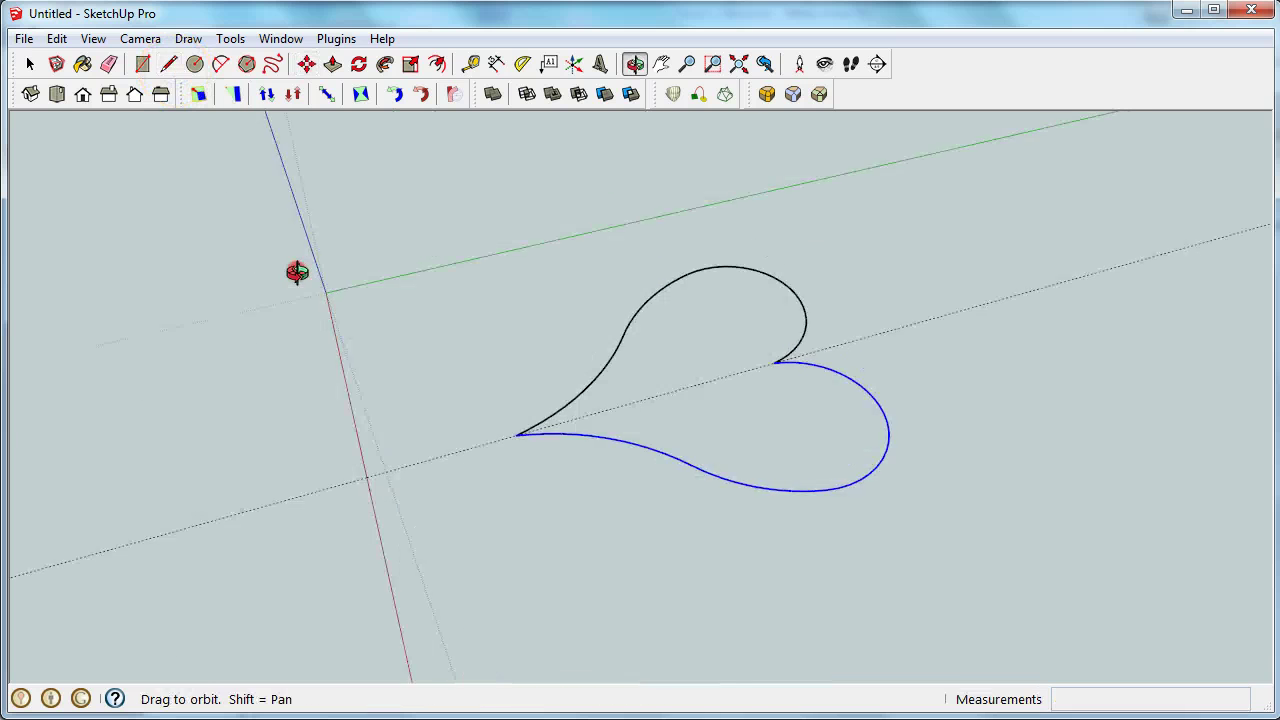
pyautogui.click(648, 300)
pyautogui.click(721, 478)
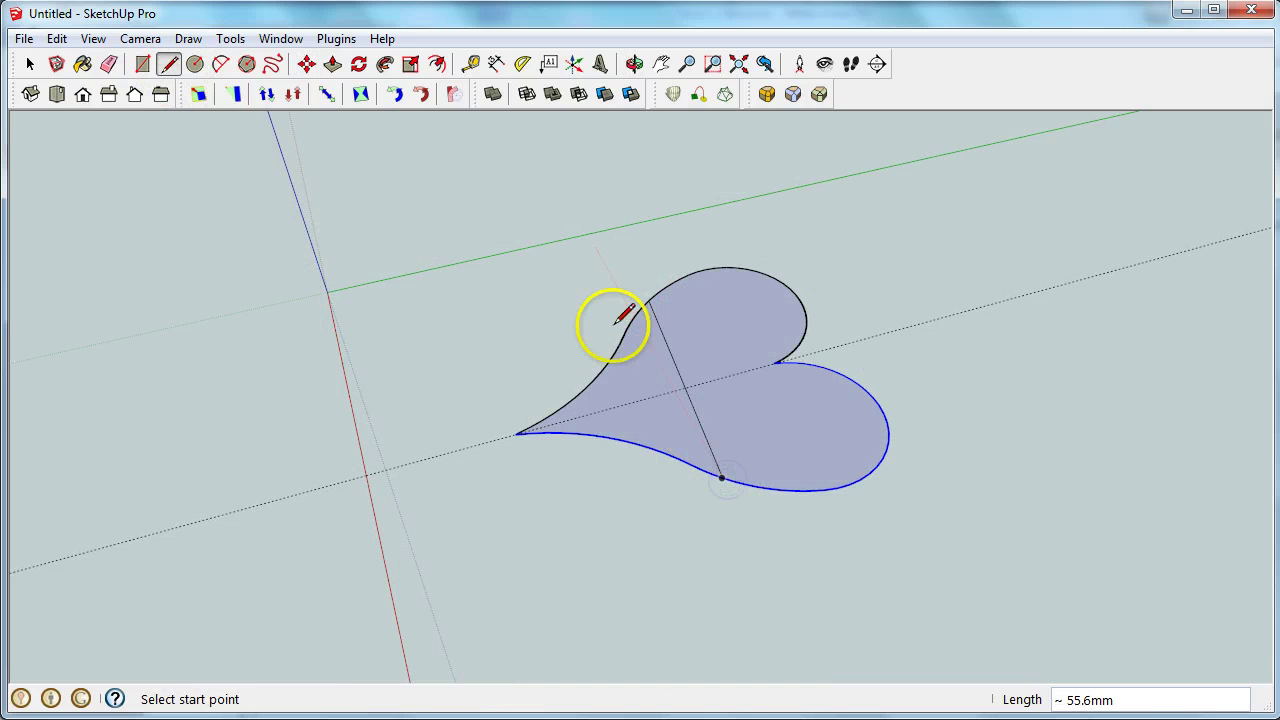
pyautogui.click(109, 64)
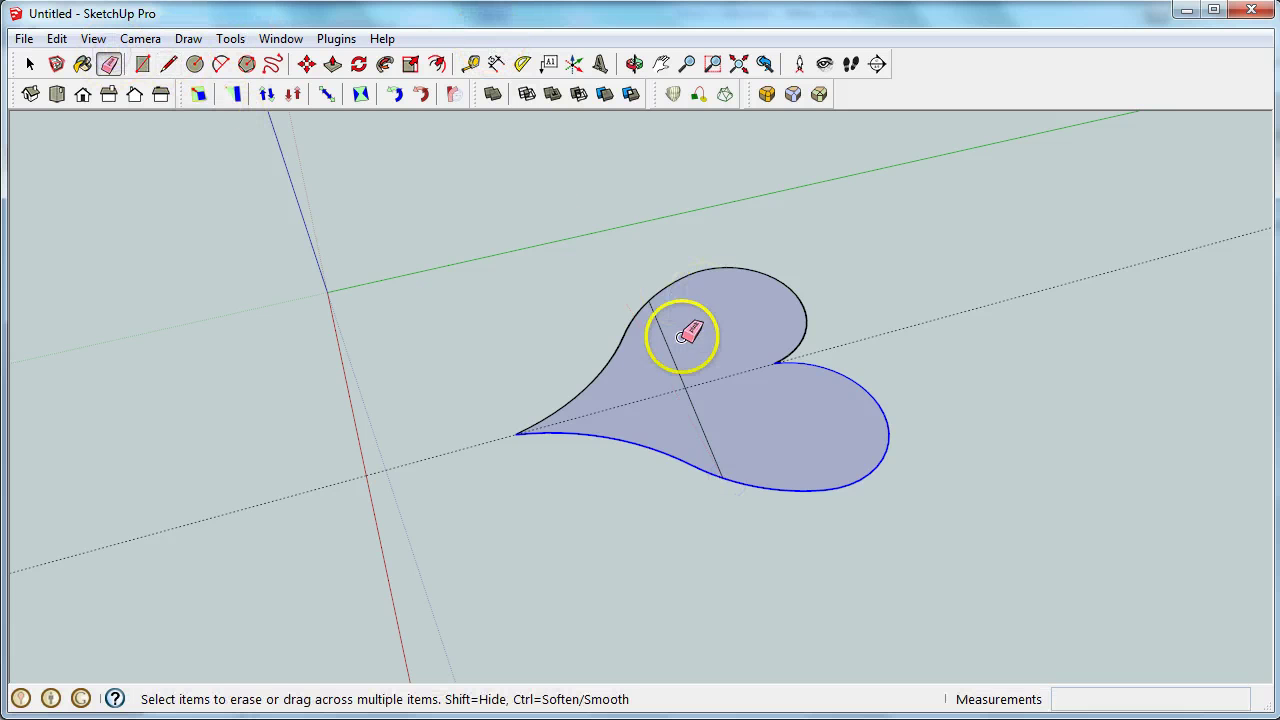
pyautogui.moveTo(678, 338); pyautogui.dragTo(640, 409)
pyautogui.moveTo(800, 489)
pyautogui.mouseDown(button='middle')
pyautogui.moveTo(971, 486)
pyautogui.moveTo(1040, 456)
pyautogui.moveTo(686, 303)
pyautogui.moveTo(677, 429)
pyautogui.mouseUp(button='middle')
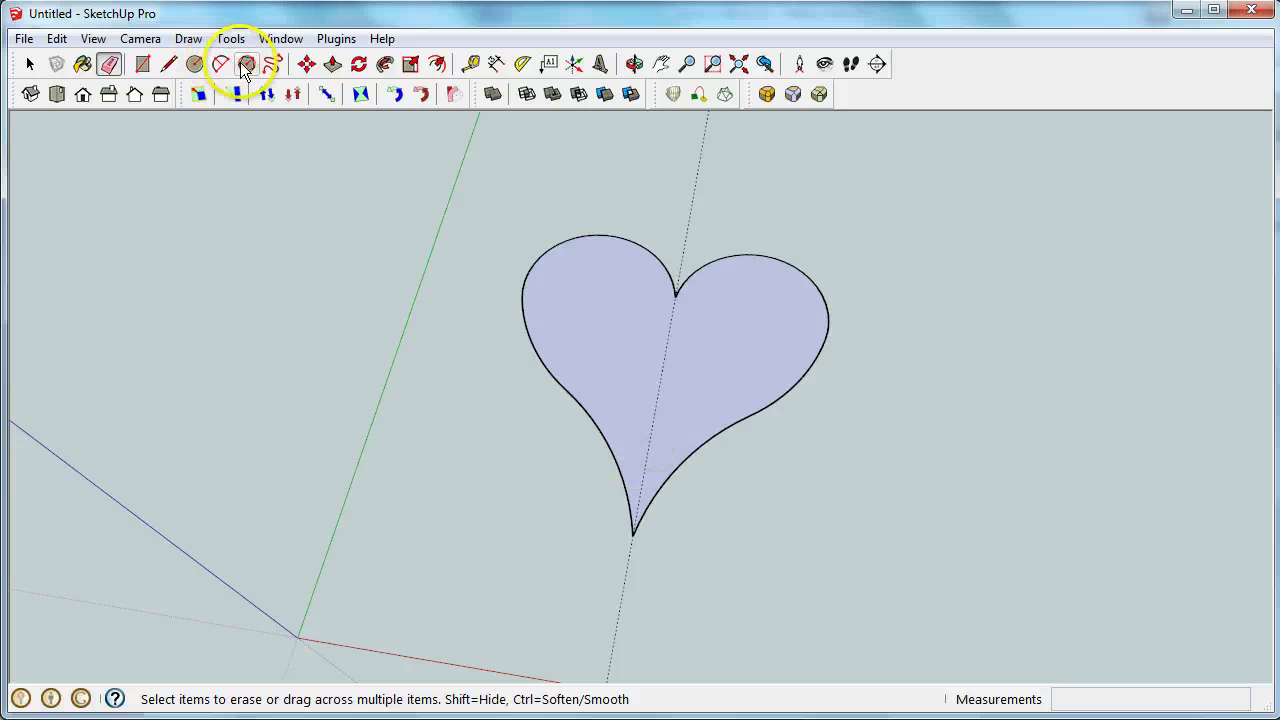
pyautogui.click(436, 63)
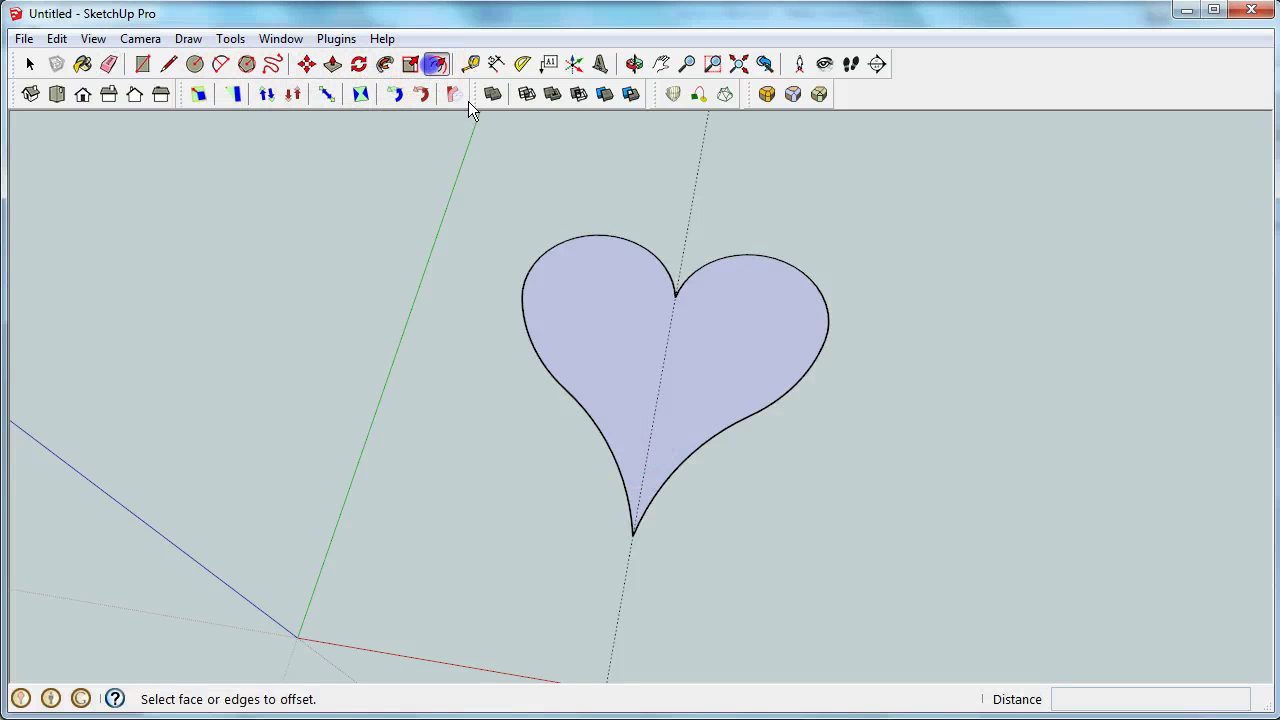
# Clear the stray offset outline and leftover inner arcs from the heart face.
pyautogui.click(724, 390)
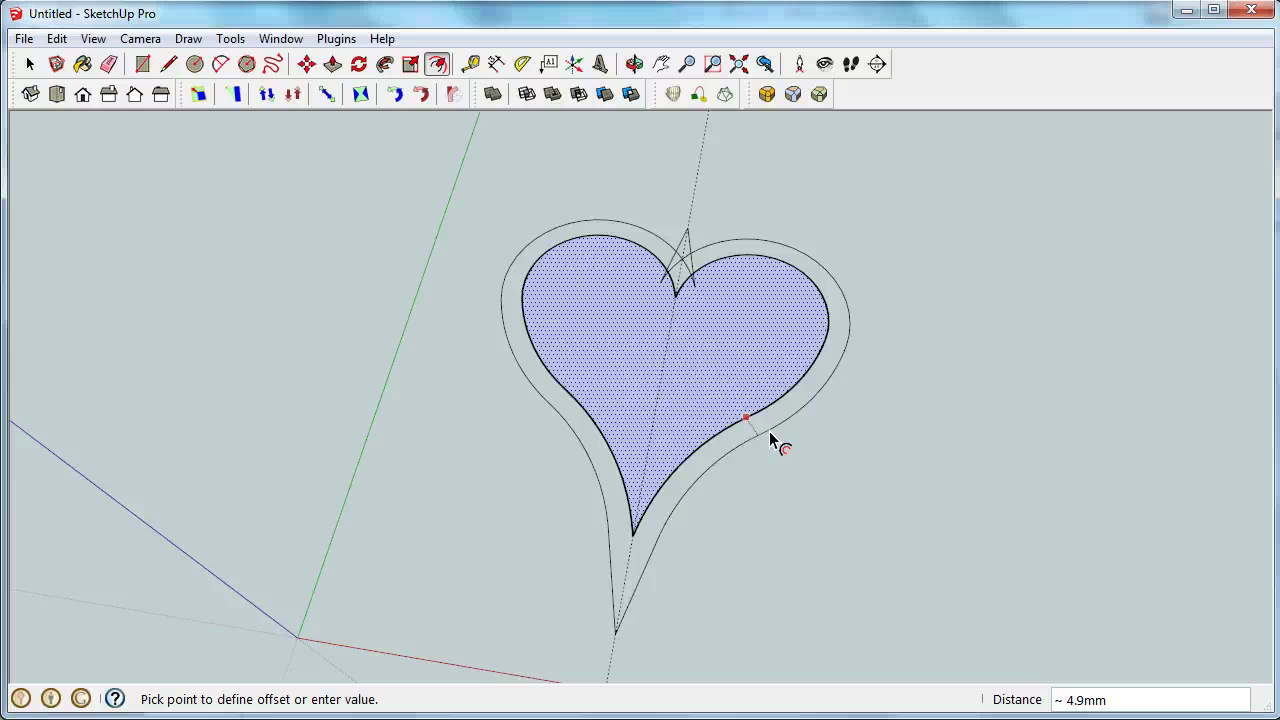
pyautogui.click(770, 437)
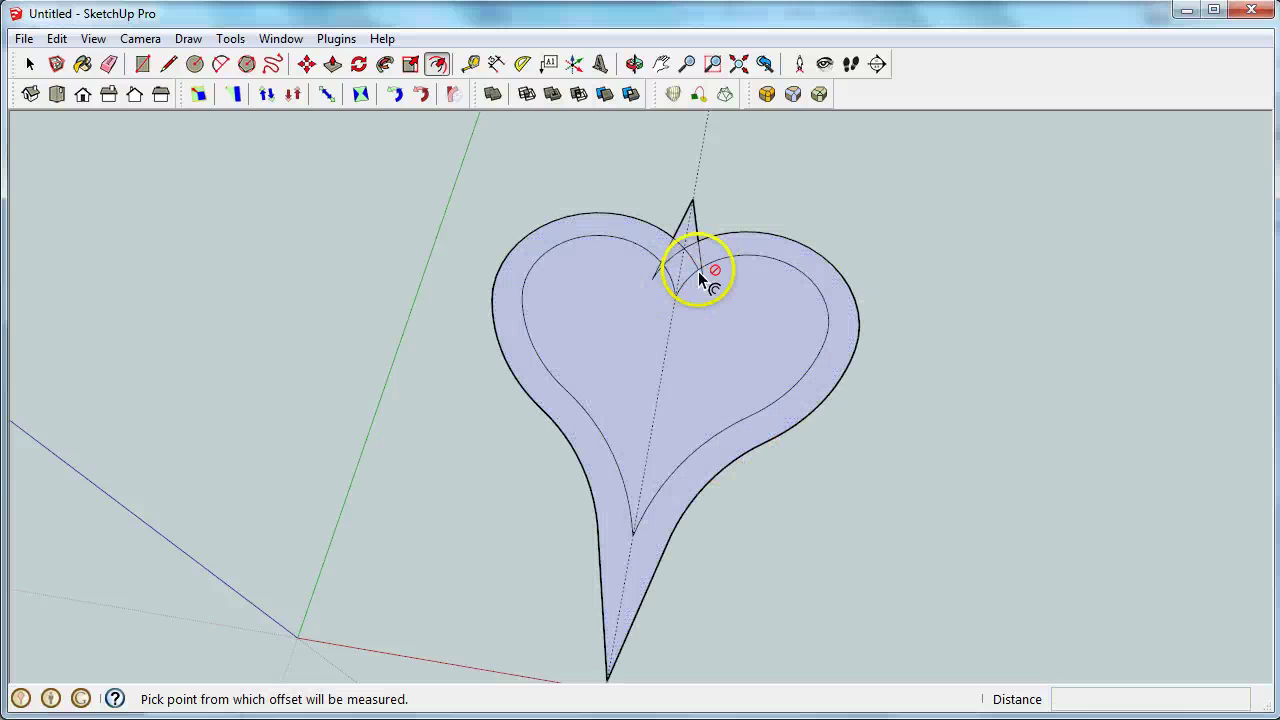
pyautogui.click(109, 63)
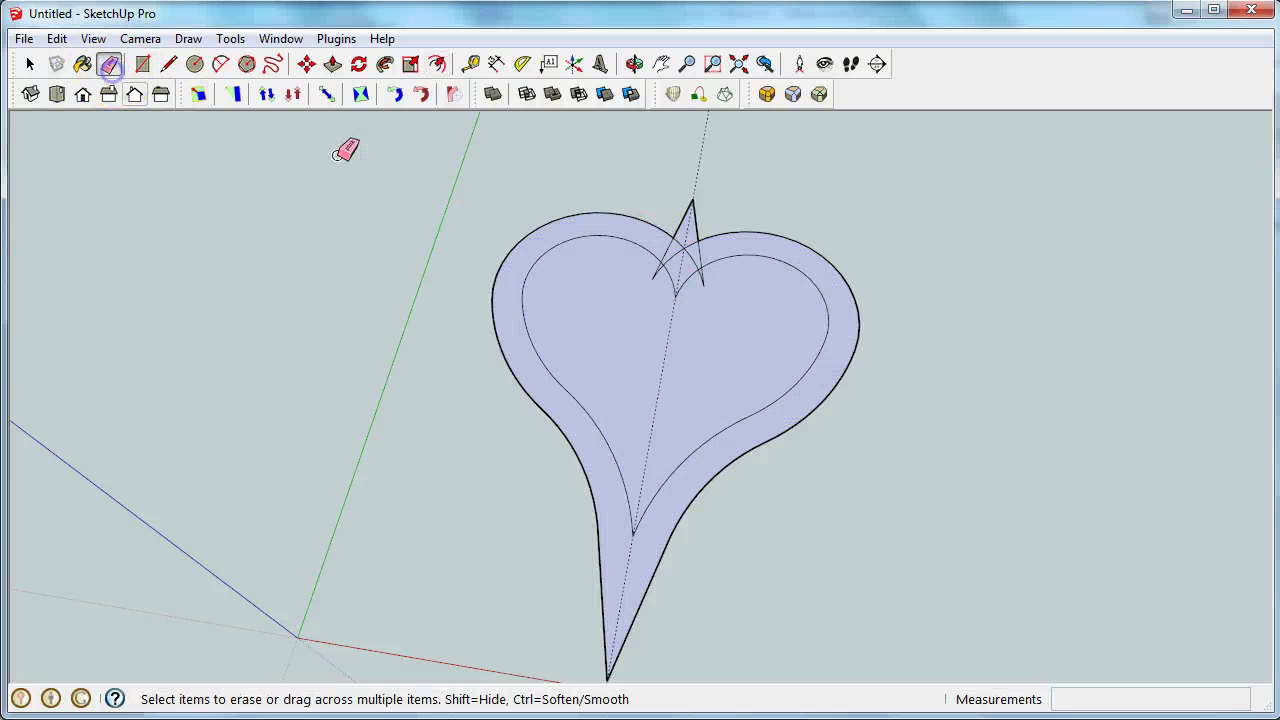
pyautogui.moveTo(668, 271)
pyautogui.mouseDown()
pyautogui.moveTo(686, 253)
pyautogui.moveTo(703, 260)
pyautogui.moveTo(686, 270)
pyautogui.mouseUp()
pyautogui.click(703, 268)
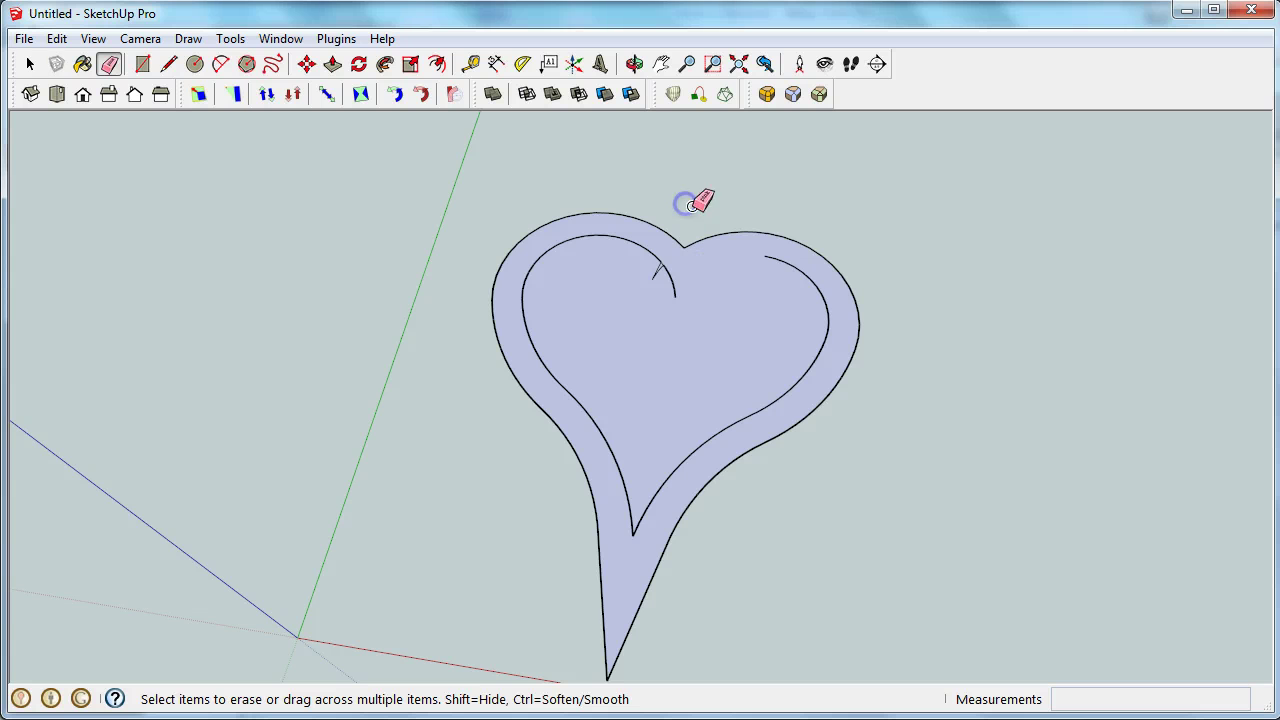
pyautogui.moveTo(737, 237)
pyautogui.mouseDown()
pyautogui.moveTo(780, 251)
pyautogui.moveTo(783, 354)
pyautogui.moveTo(771, 403)
pyautogui.moveTo(713, 438)
pyautogui.mouseUp()
pyautogui.moveTo(625, 450); pyautogui.dragTo(602, 452)
pyautogui.click(655, 260)
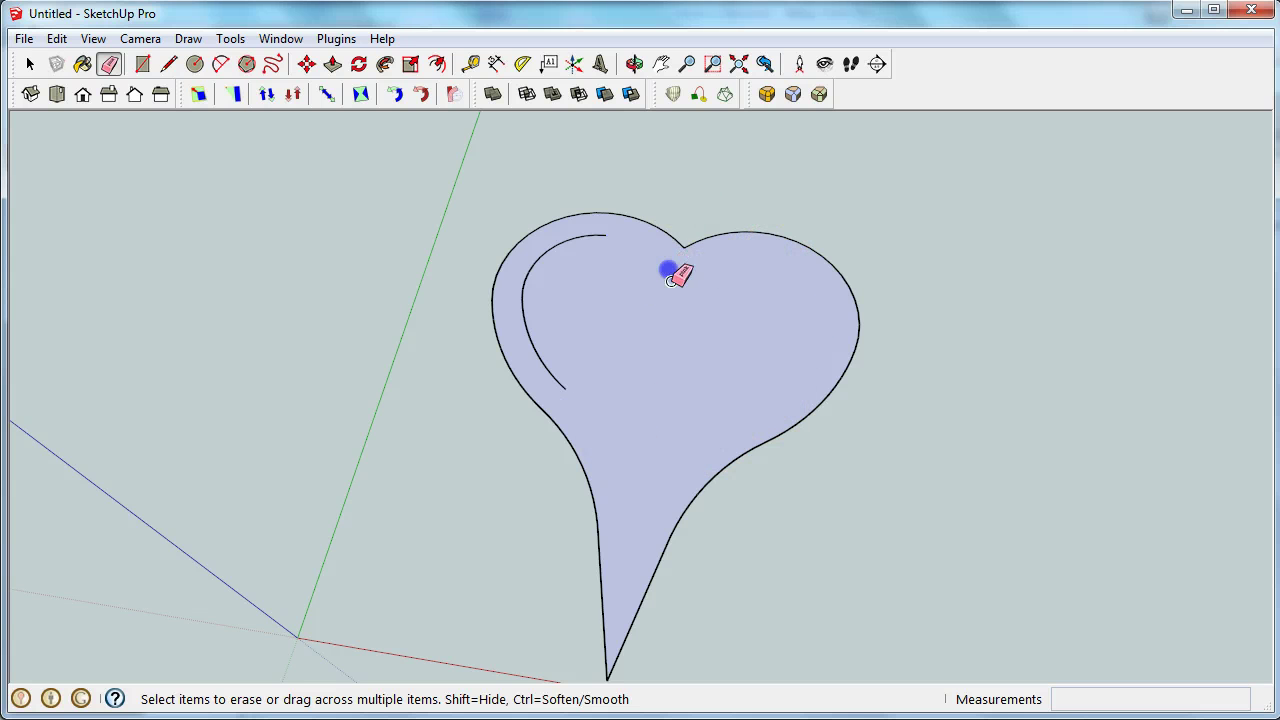
pyautogui.moveTo(591, 229)
pyautogui.mouseDown()
pyautogui.moveTo(529, 337)
pyautogui.moveTo(562, 386)
pyautogui.mouseUp()
pyautogui.press('o')
pyautogui.moveTo(638, 412); pyautogui.dragTo(443, 386)
pyautogui.press('e')
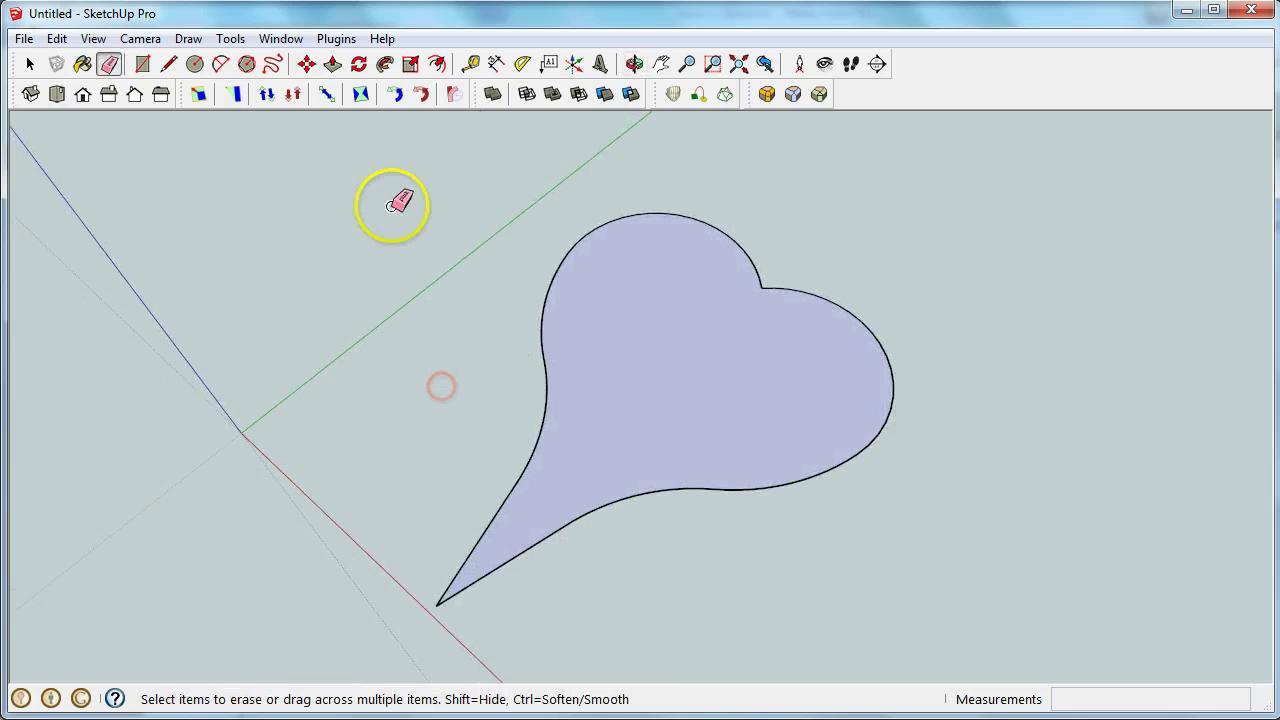
# Push/Pull the heart face into a 2 mm thick base.
pyautogui.click(341, 70)
pyautogui.click(738, 421)
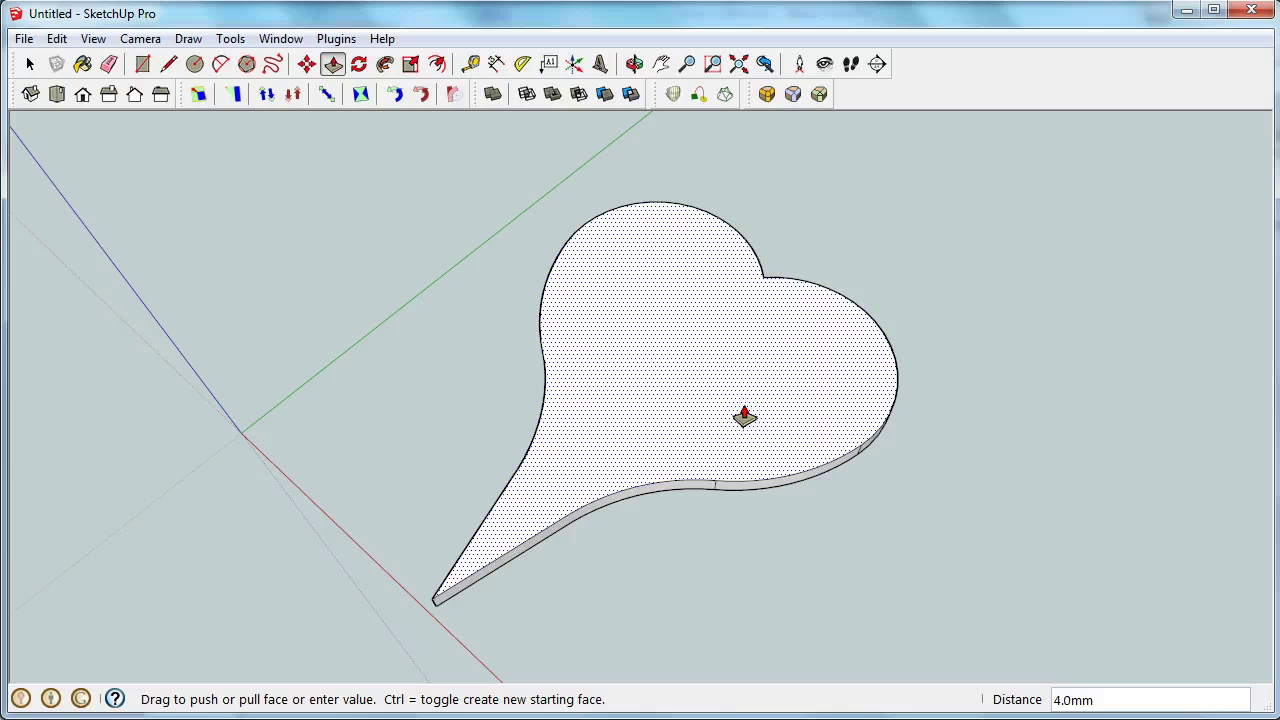
pyautogui.write('2')
pyautogui.press('Return')
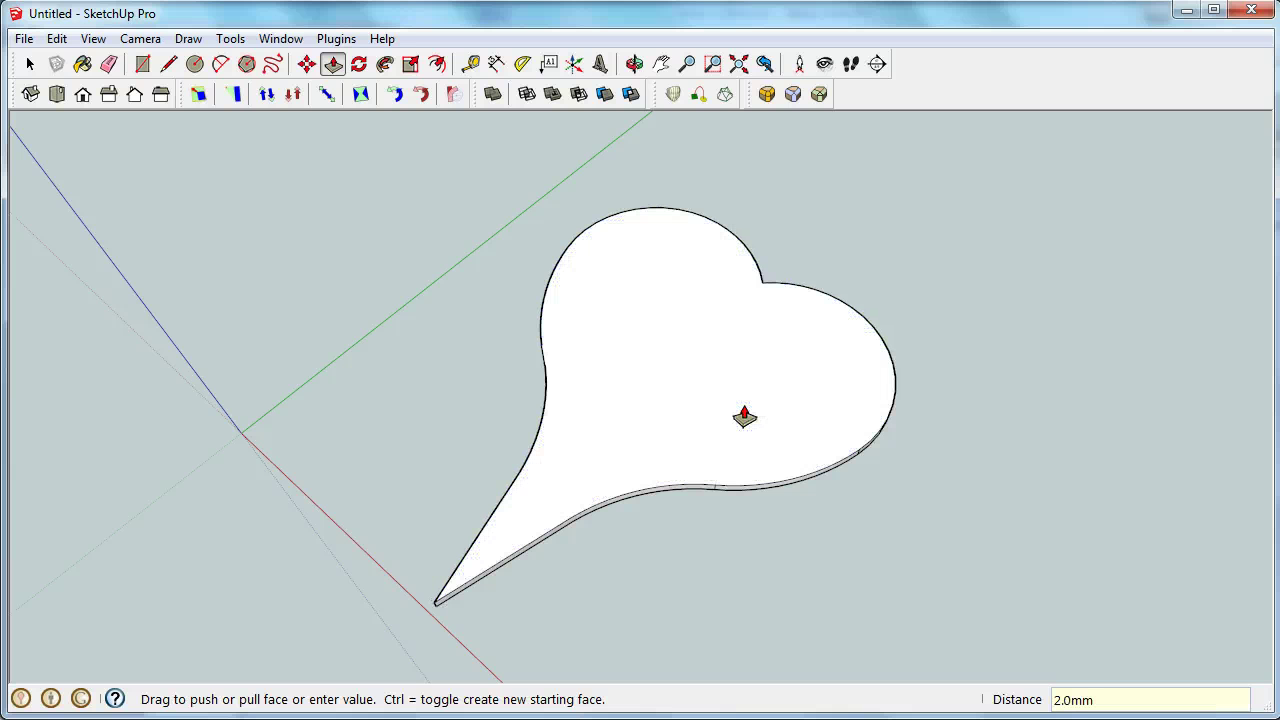
# Offset the heart's top face outline 5 inward.
pyautogui.press('f')
pyautogui.click(784, 422)
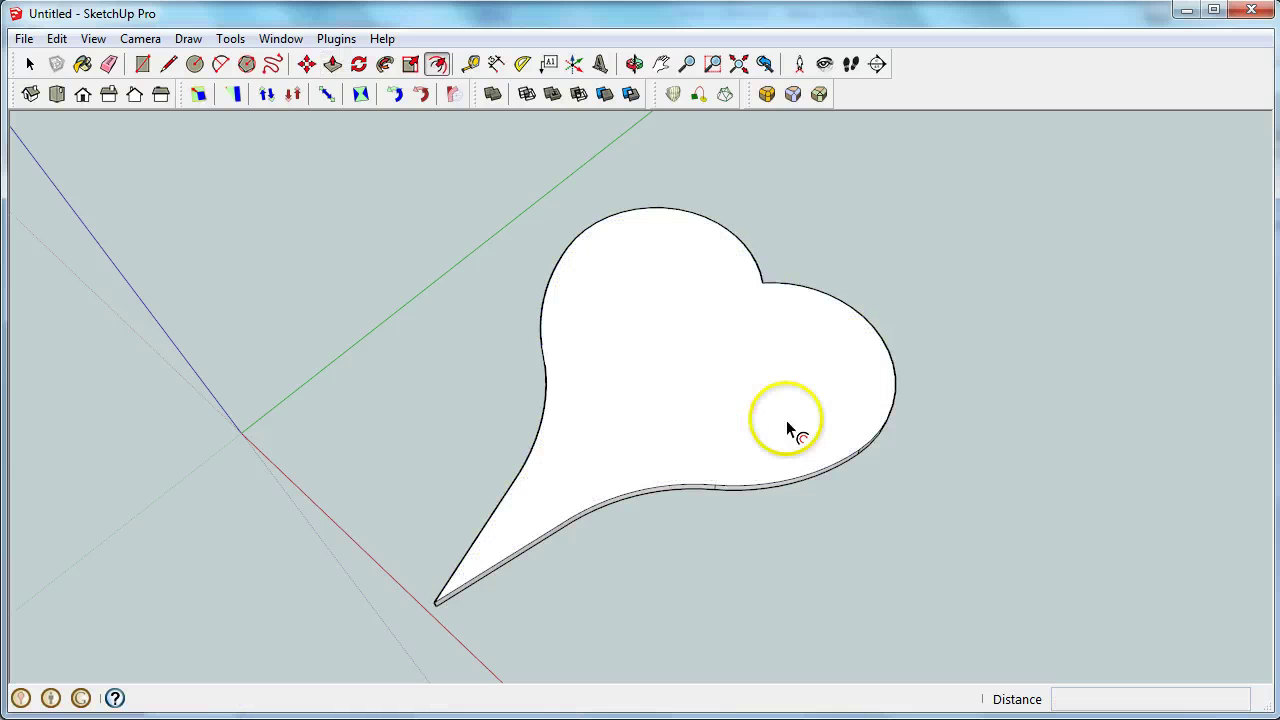
pyautogui.click(737, 485)
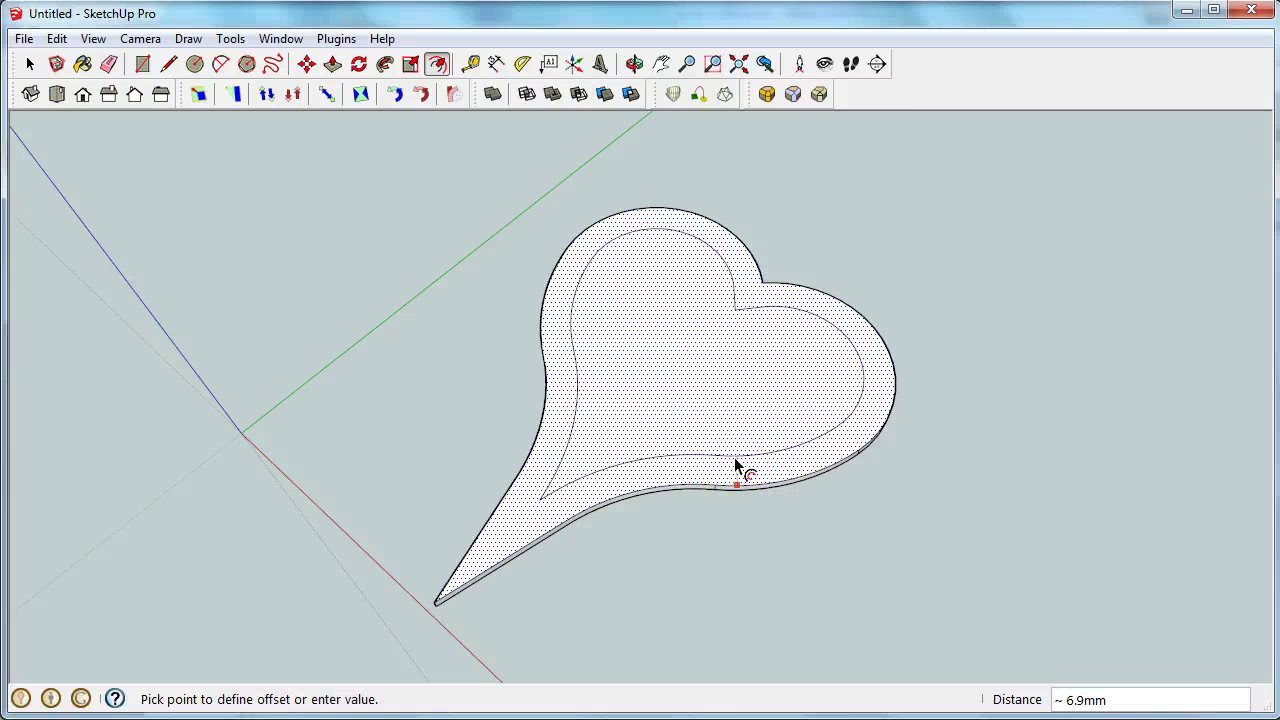
pyautogui.press('Return')
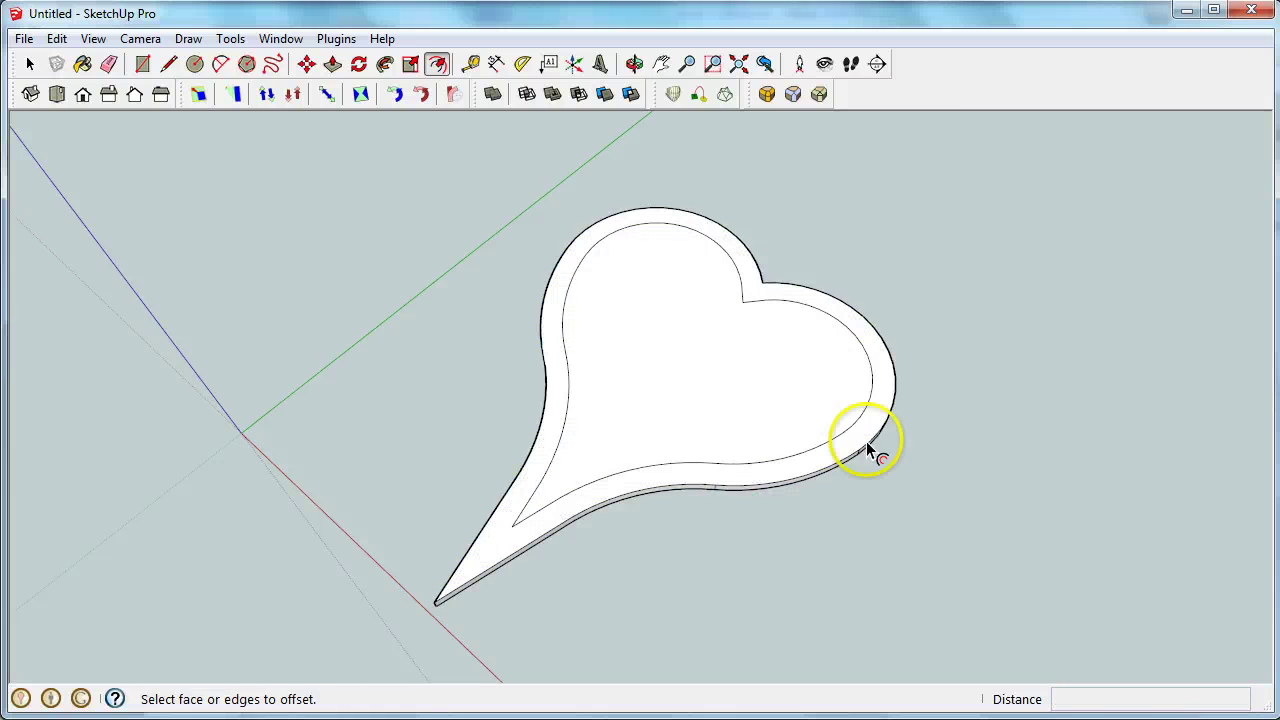
pyautogui.press('Escape')
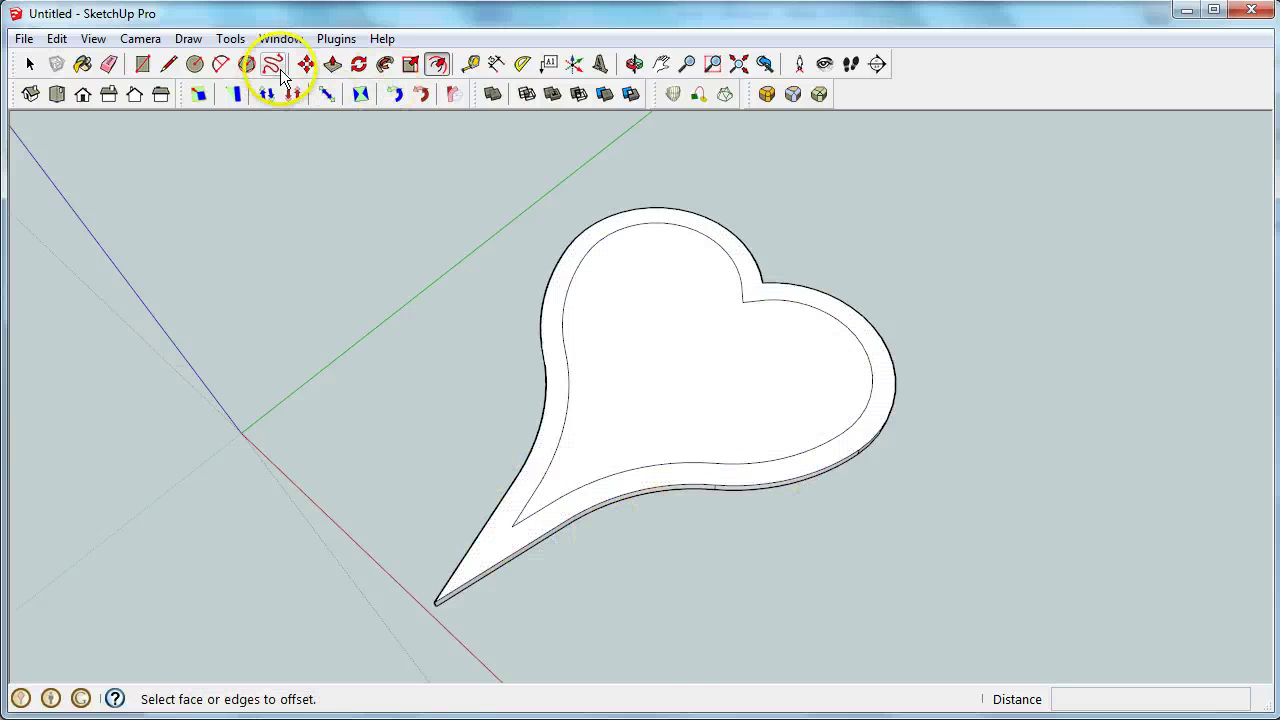
# Raise the inner heart face into a tall wall and offset its top 2 inward.
pyautogui.click(333, 63)
pyautogui.moveTo(659, 390); pyautogui.dragTo(654, 323)
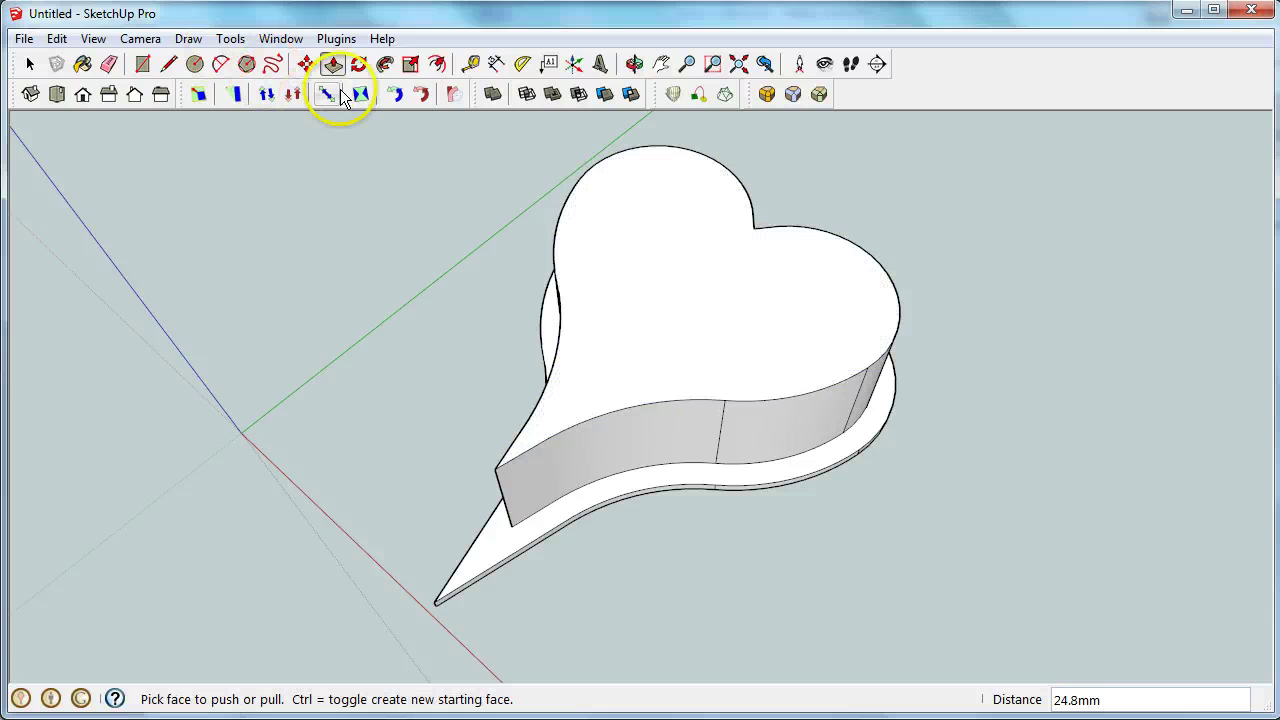
pyautogui.click(439, 66)
pyautogui.click(703, 397)
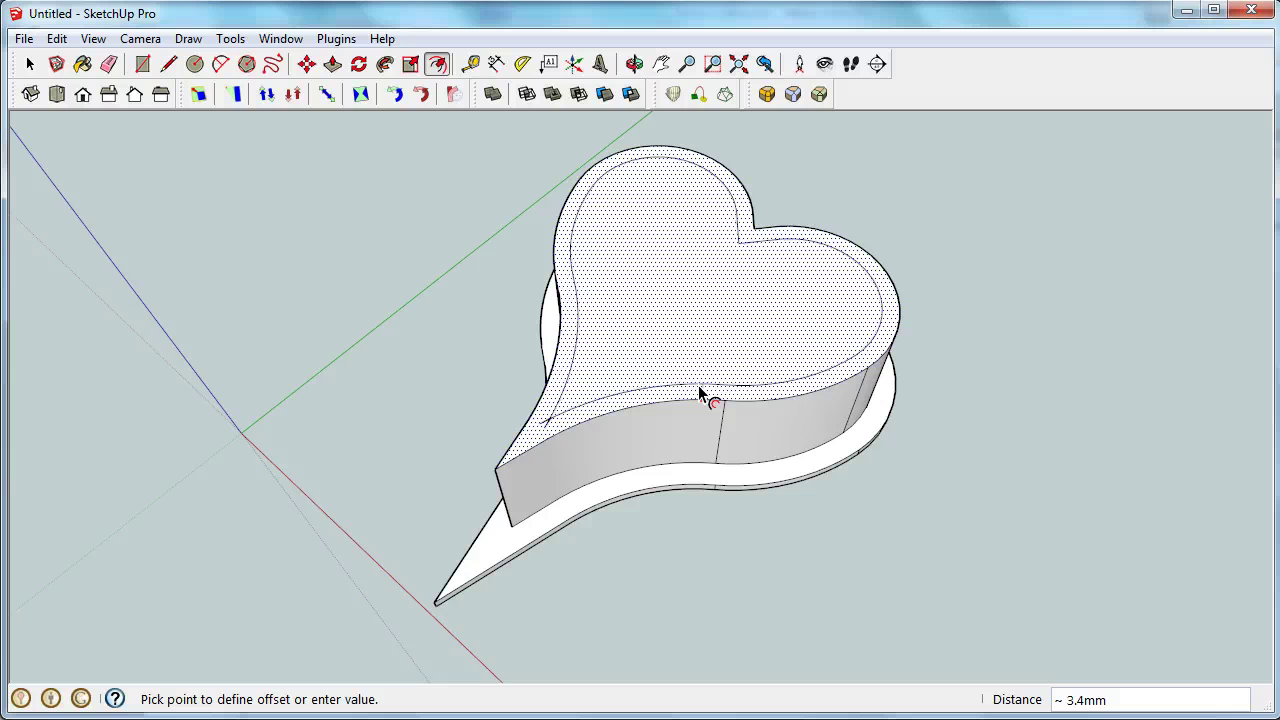
pyautogui.press('Return')
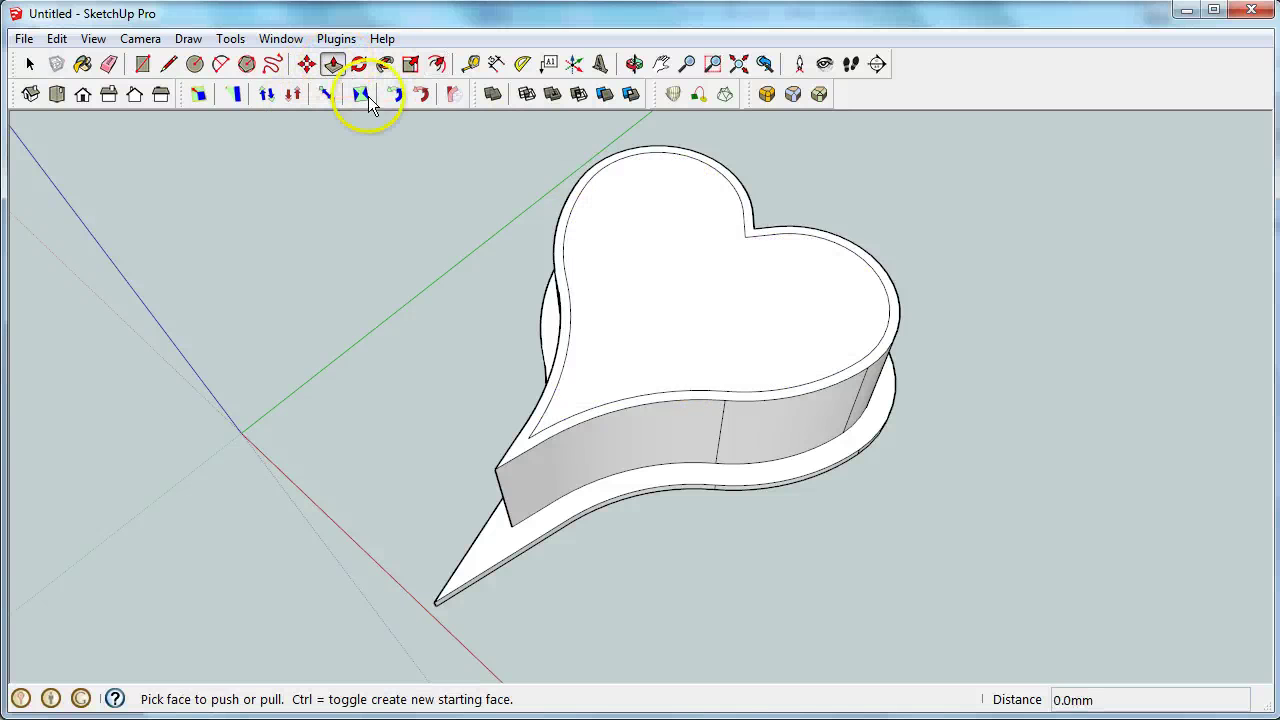
# Push the inner top face down through the wall to hollow out the rim.
pyautogui.click(333, 63)
pyautogui.click(690, 300)
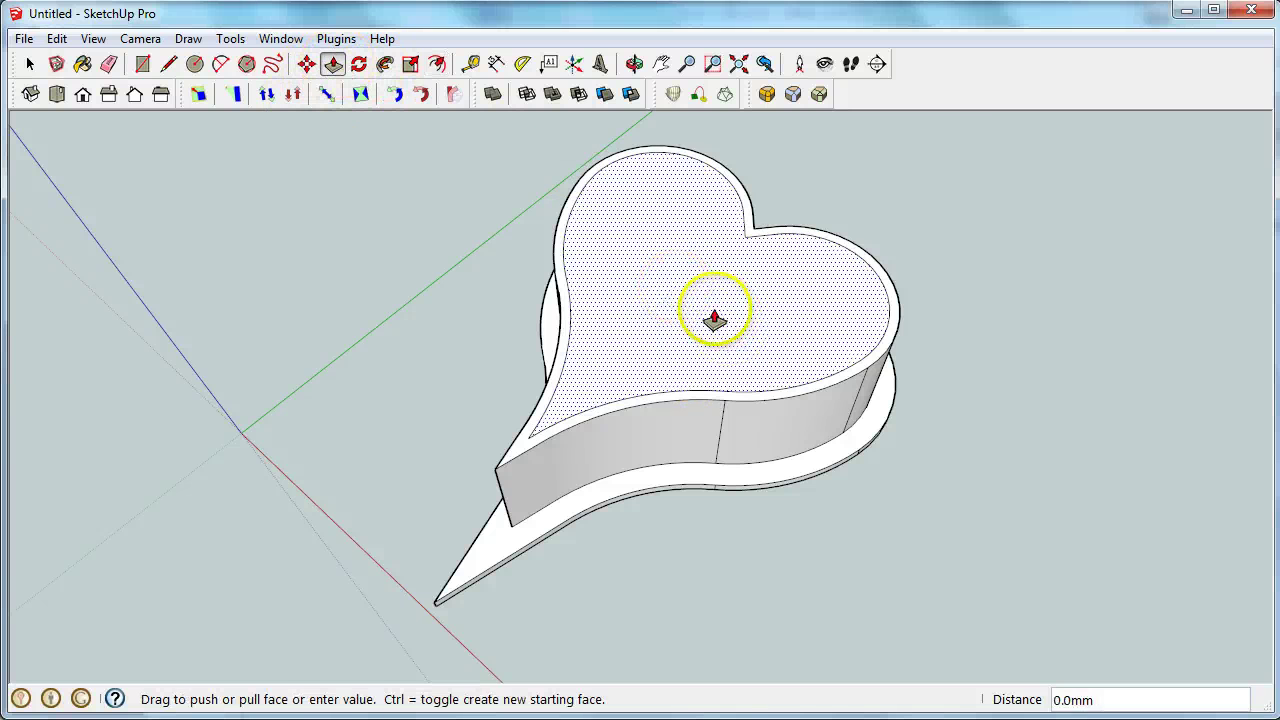
pyautogui.click(787, 497)
pyautogui.moveTo(780, 491); pyautogui.dragTo(470, 557, button='middle')
# Cut a line across the rim near the tip and push the small triangle down to the base.
pyautogui.scroll(4, 470, 557)
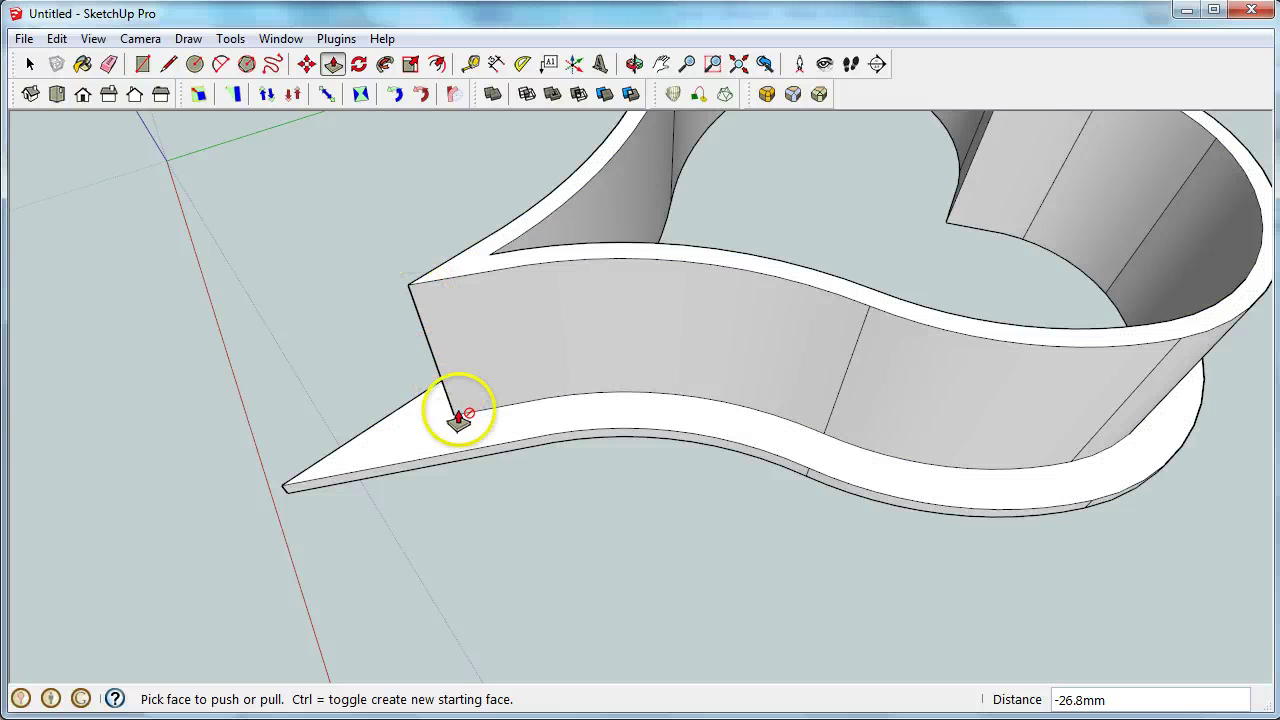
pyautogui.click(168, 63)
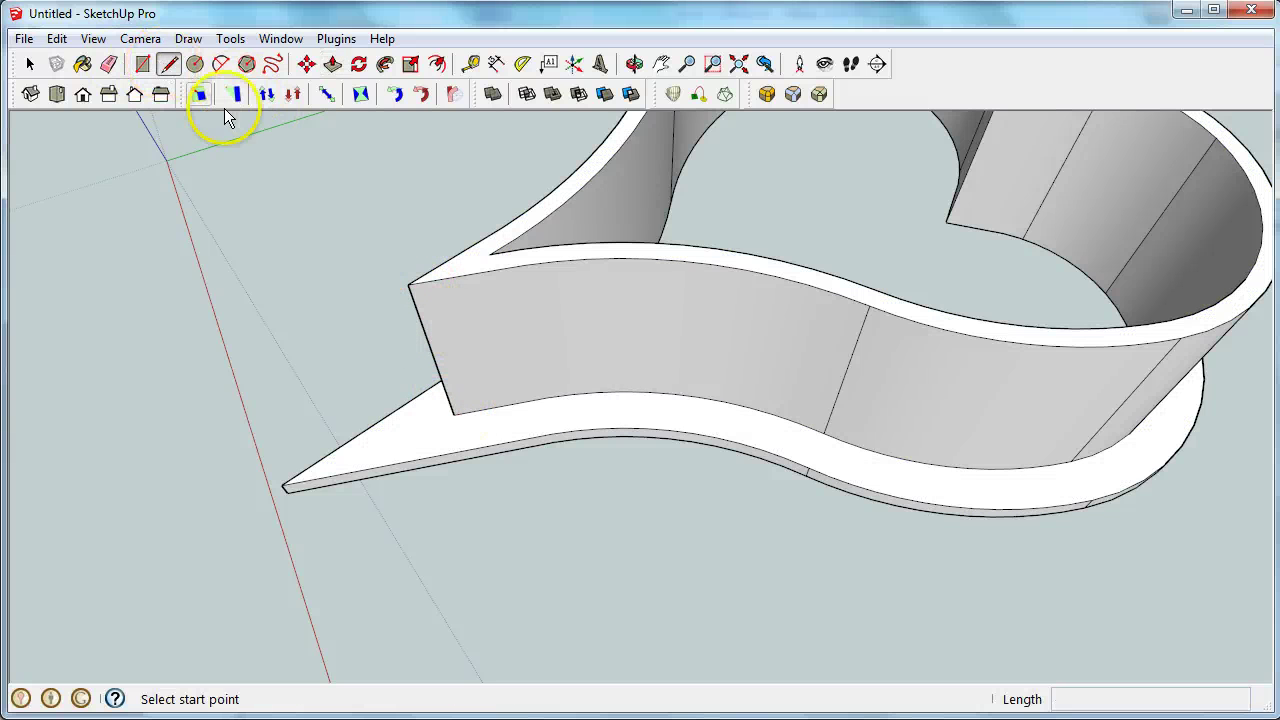
pyautogui.scroll(3, 470, 245)
pyautogui.click(465, 246)
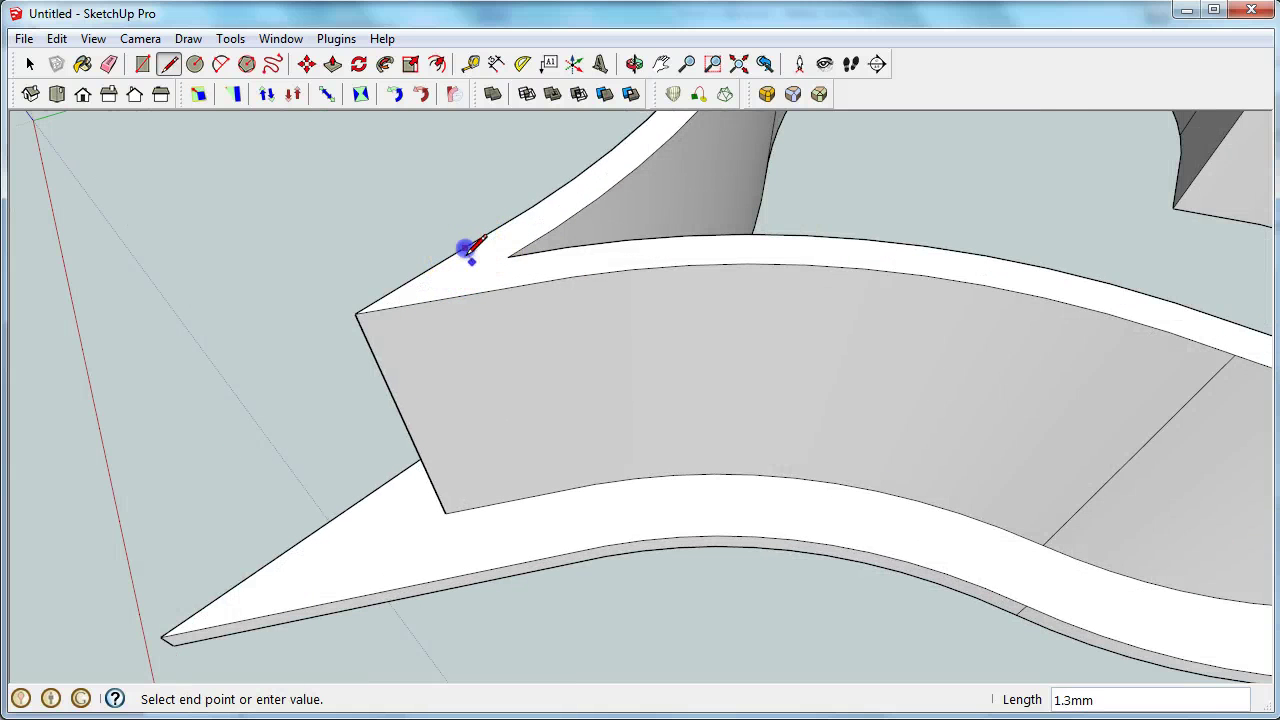
pyautogui.click(481, 290)
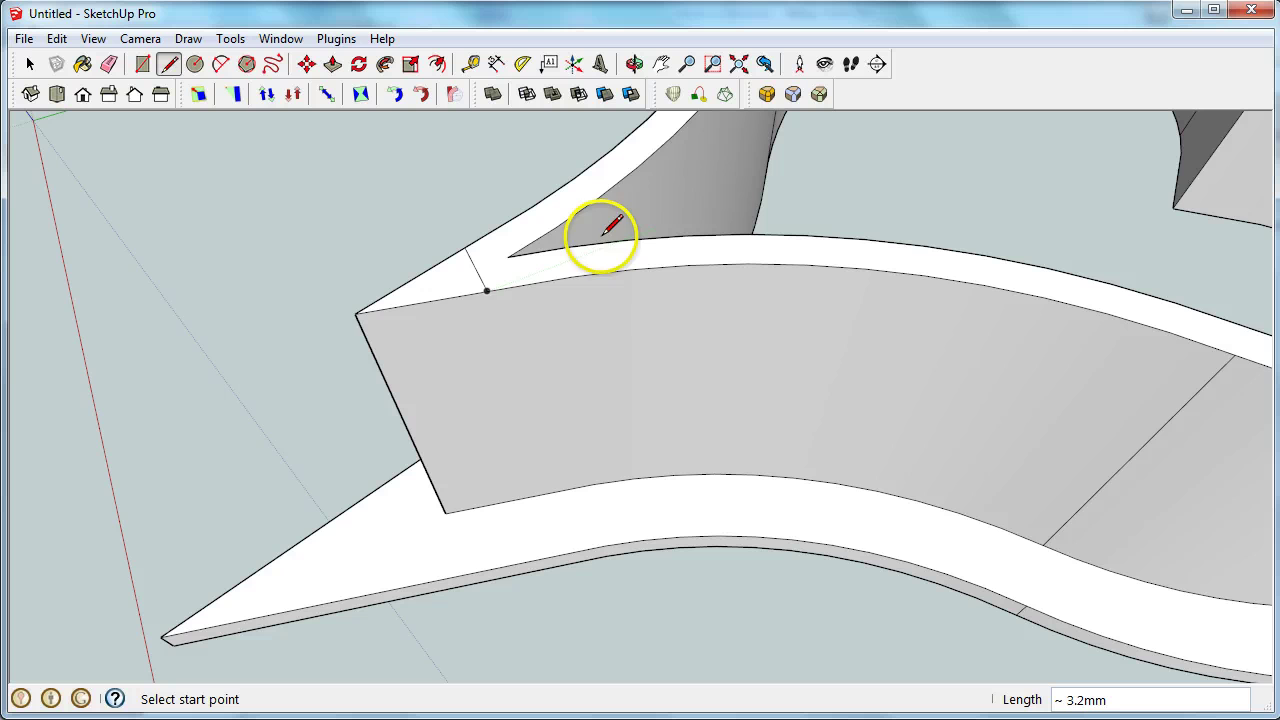
pyautogui.click(332, 63)
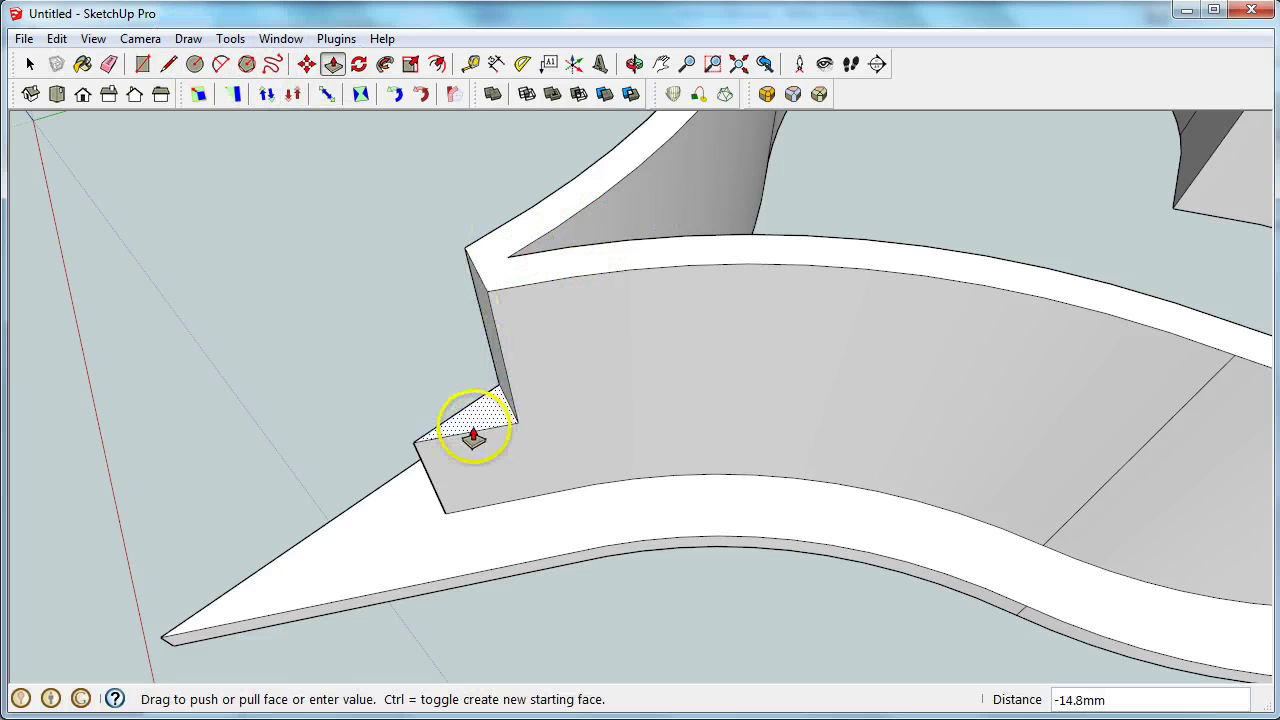
pyautogui.click(497, 505)
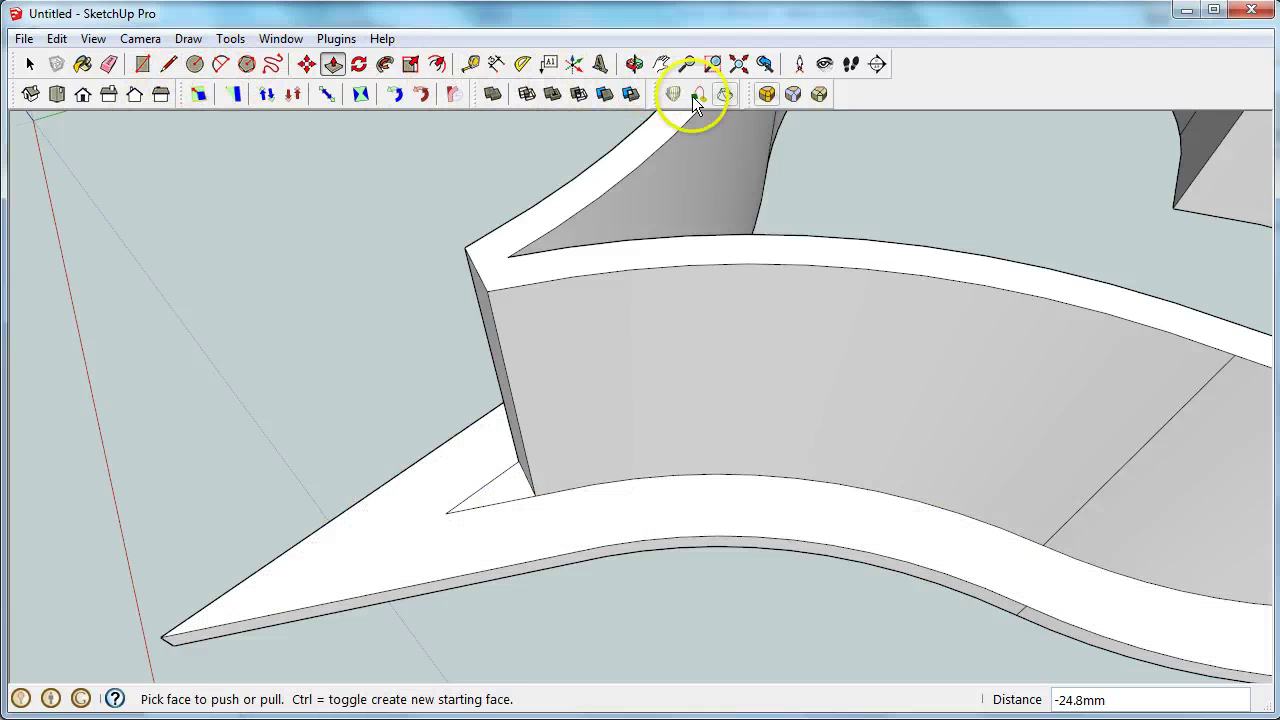
# Cut a line across the base flange's tip and push that triangle away by 2 mm.
pyautogui.click(110, 64)
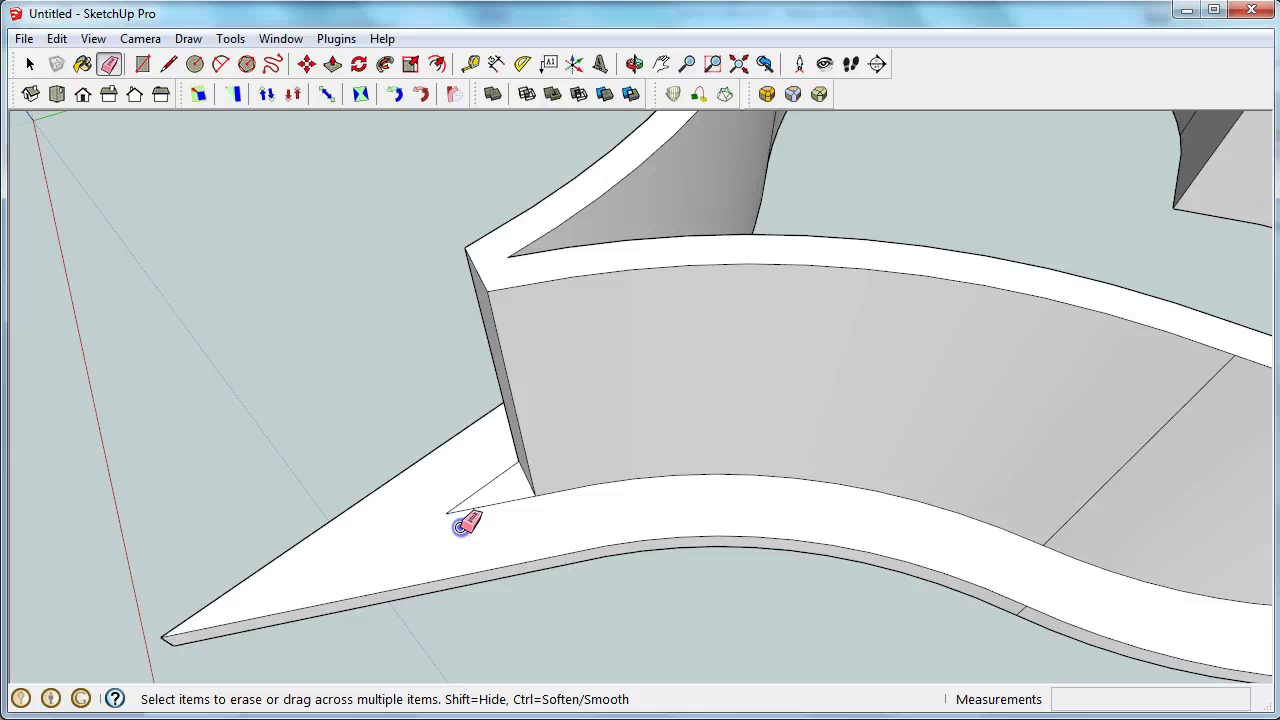
pyautogui.click(169, 64)
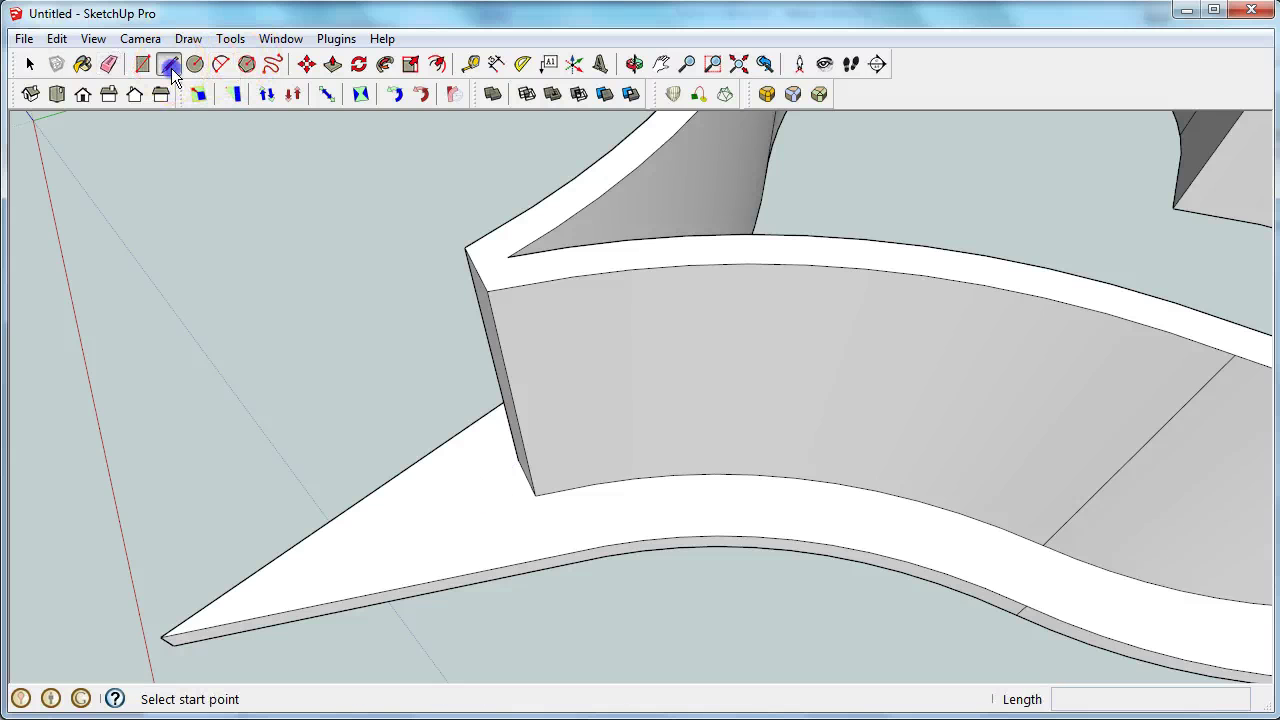
pyautogui.click(462, 432)
pyautogui.click(520, 562)
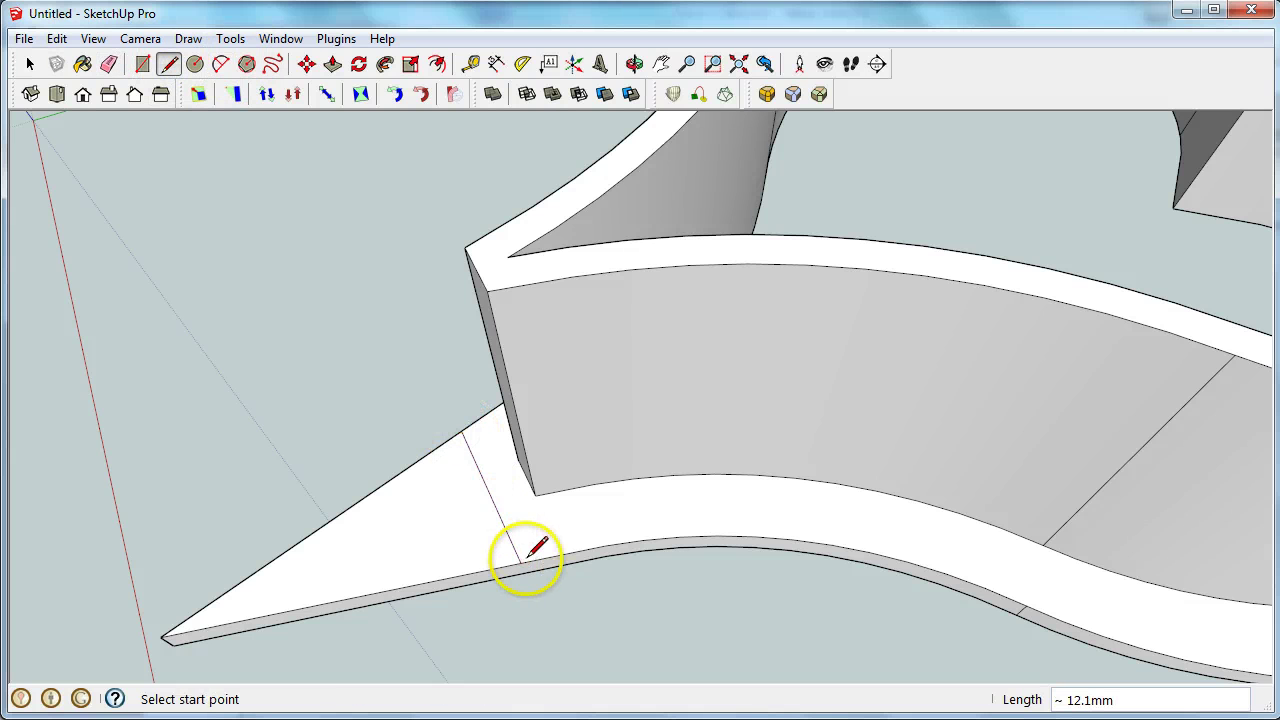
pyautogui.click(110, 64)
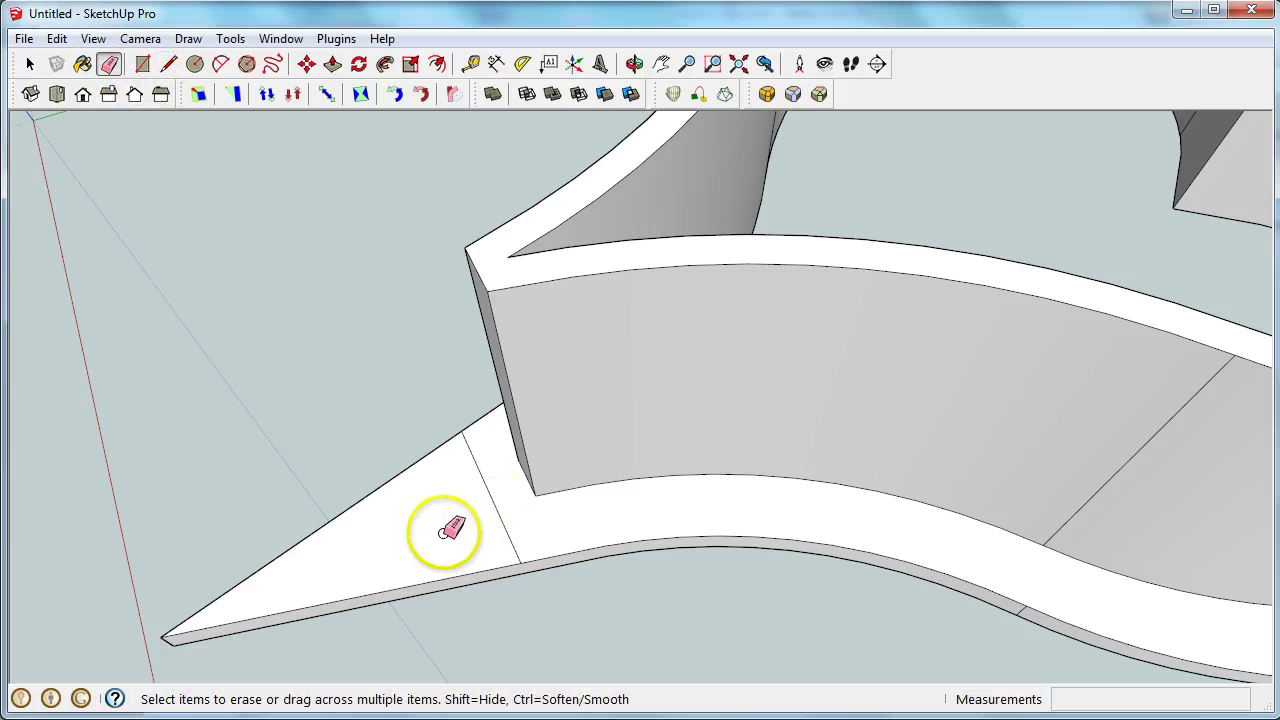
pyautogui.click(333, 64)
pyautogui.click(463, 515)
pyautogui.click(485, 575)
pyautogui.moveTo(491, 566); pyautogui.dragTo(757, 449, button='middle')
pyautogui.scroll(-5, 784, 564)
pyautogui.scroll(-3, 757, 449)
# Group the entire heart cutter, then start a new model to bring up the save prompt.
pyautogui.click(29, 64)
pyautogui.tripleClick(767, 452)
pyautogui.rightClick(767, 455)
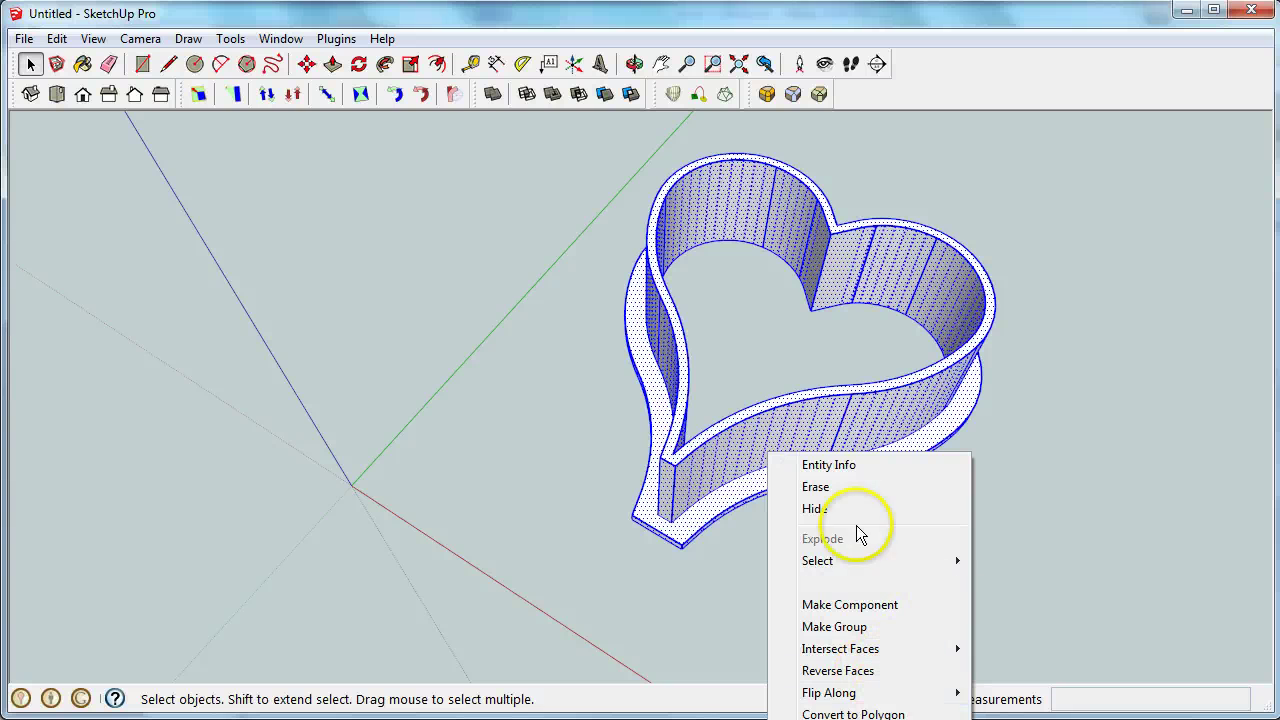
pyautogui.click(885, 627)
pyautogui.click(492, 94)
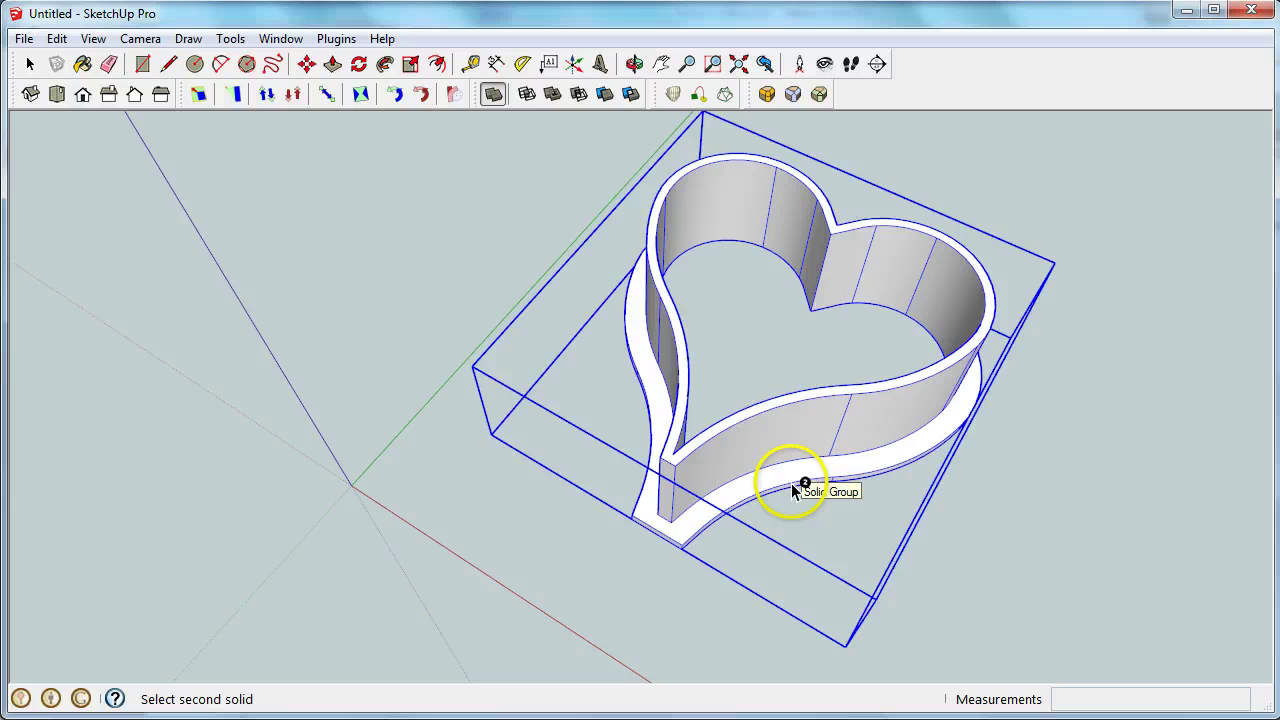
pyautogui.moveTo(1137, 580); pyautogui.dragTo(1186, 508, button='middle')
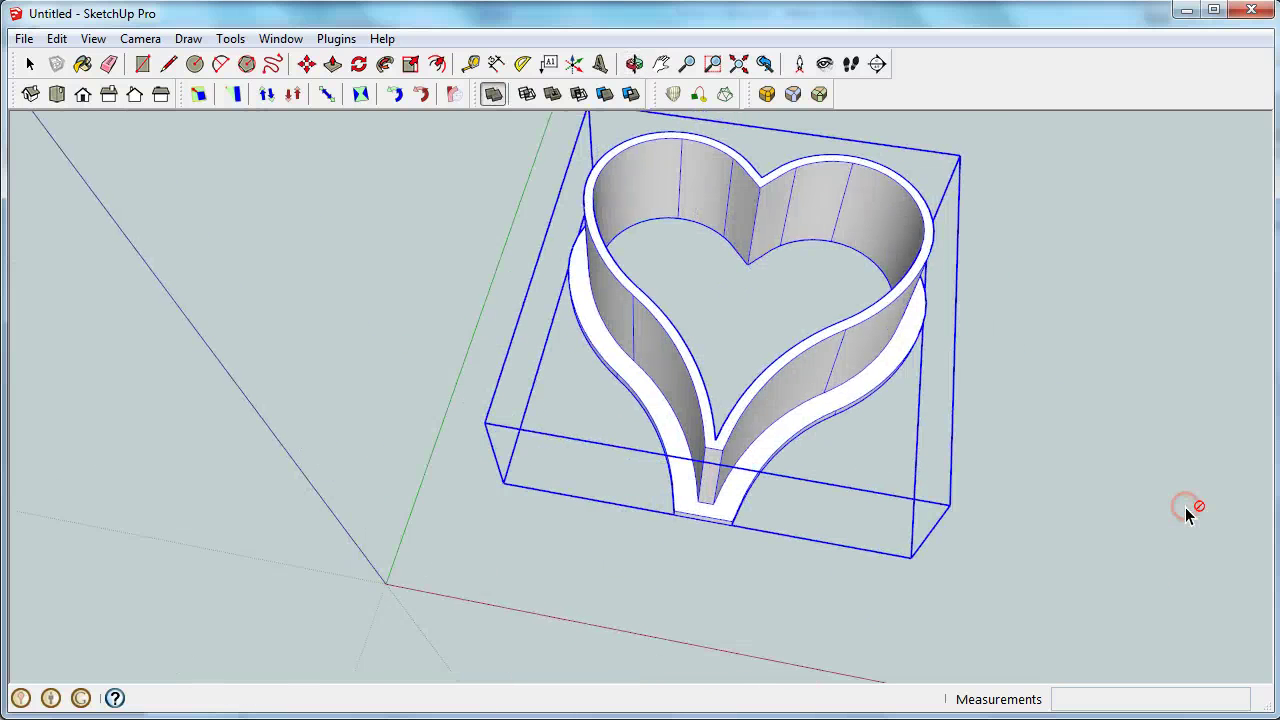
pyautogui.hotkey('alt', 'F4')
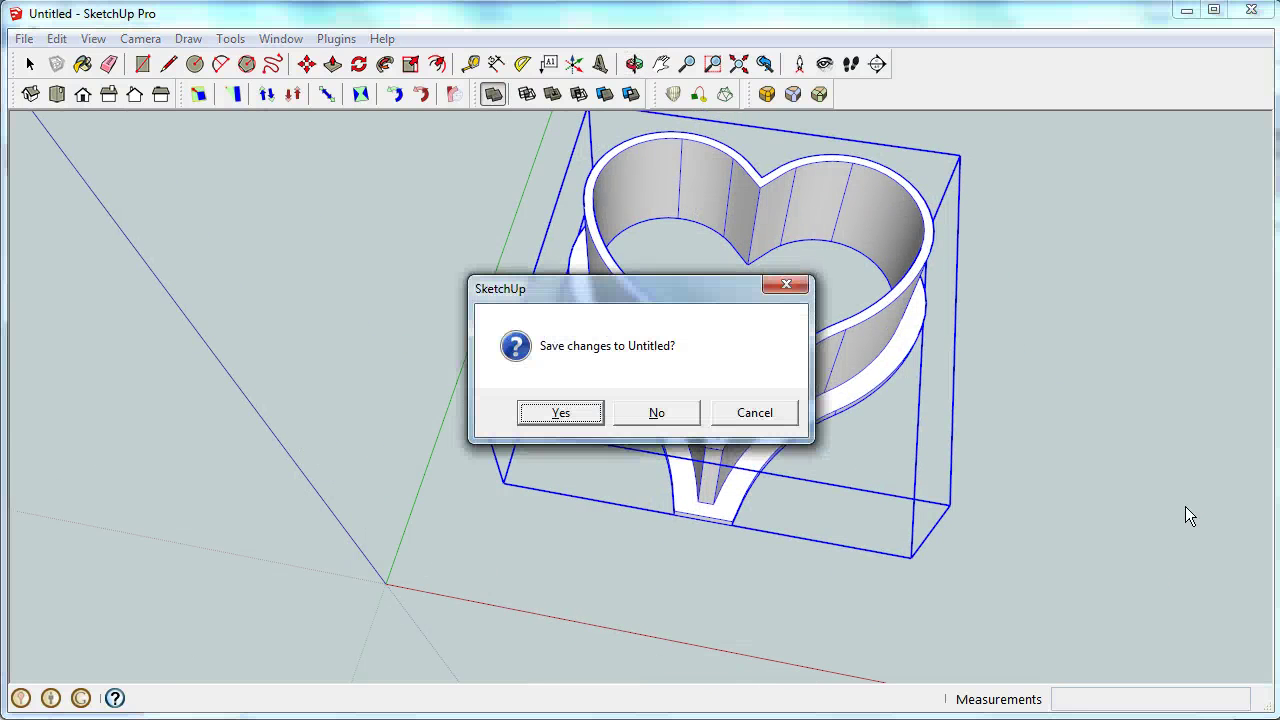
# Discard the heart, draw a new square from the origin, and view it from the top.
pyautogui.click(684, 410)
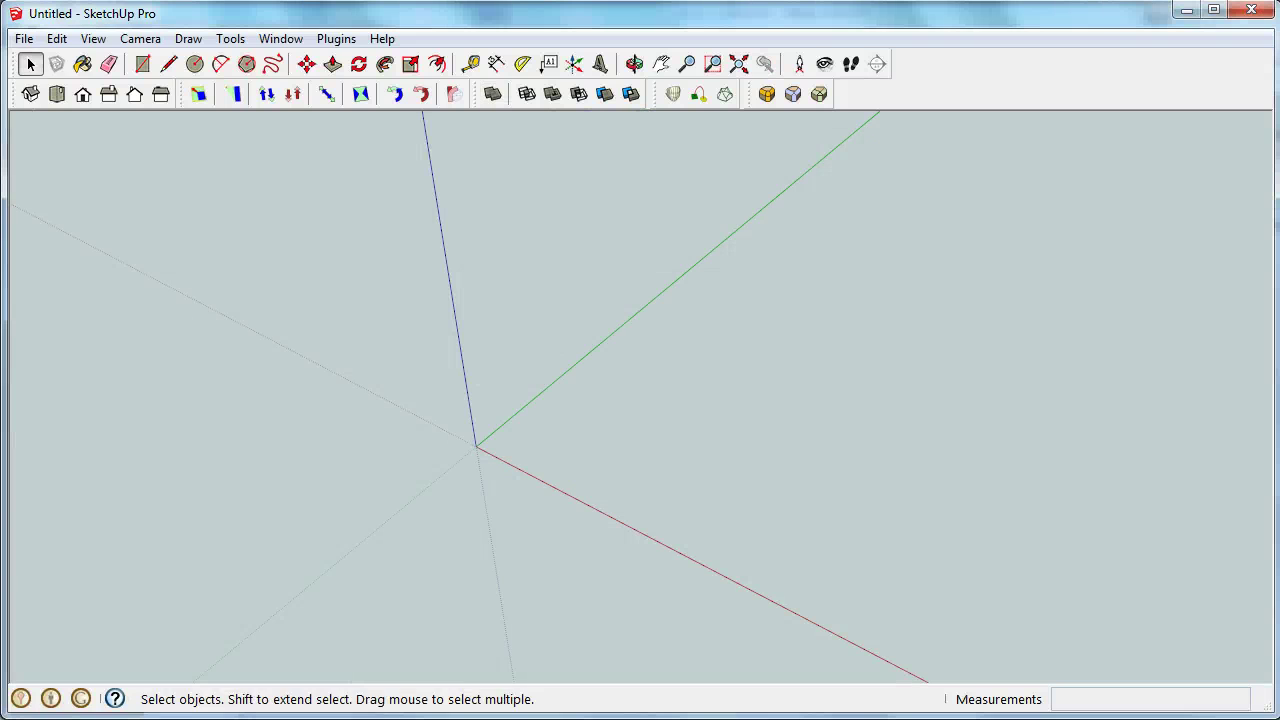
pyautogui.click(143, 63)
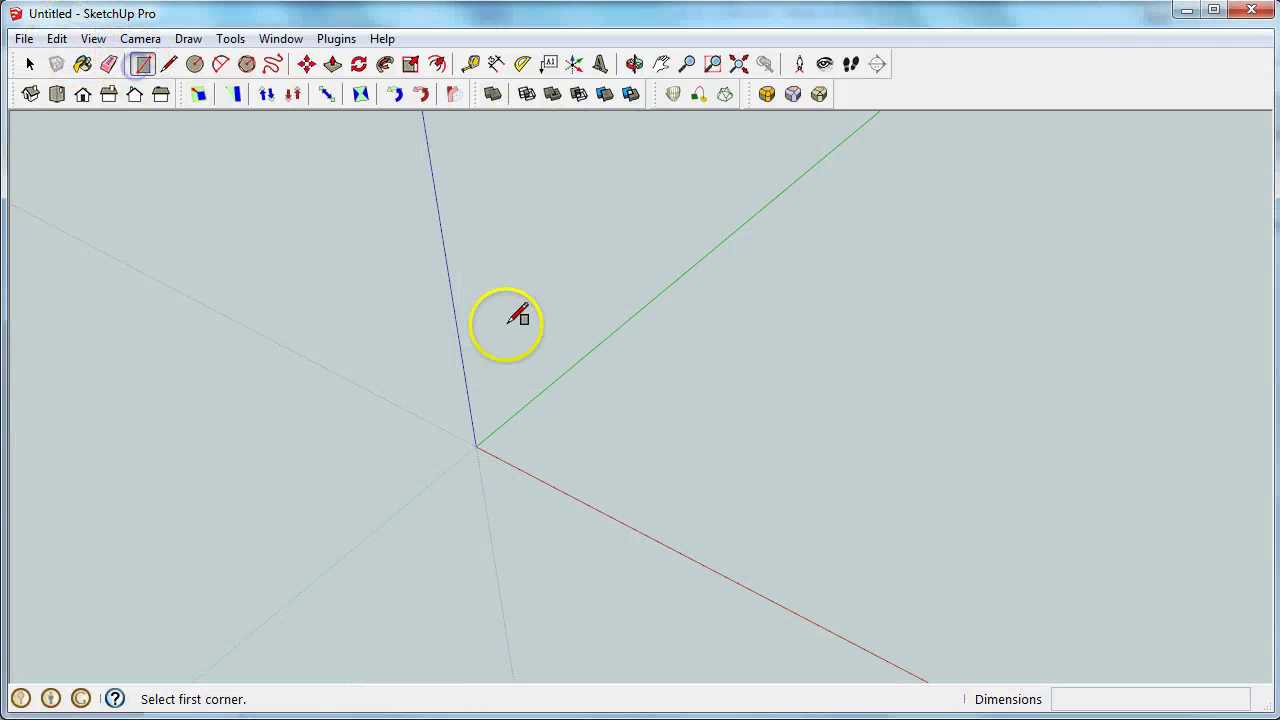
pyautogui.click(476, 446)
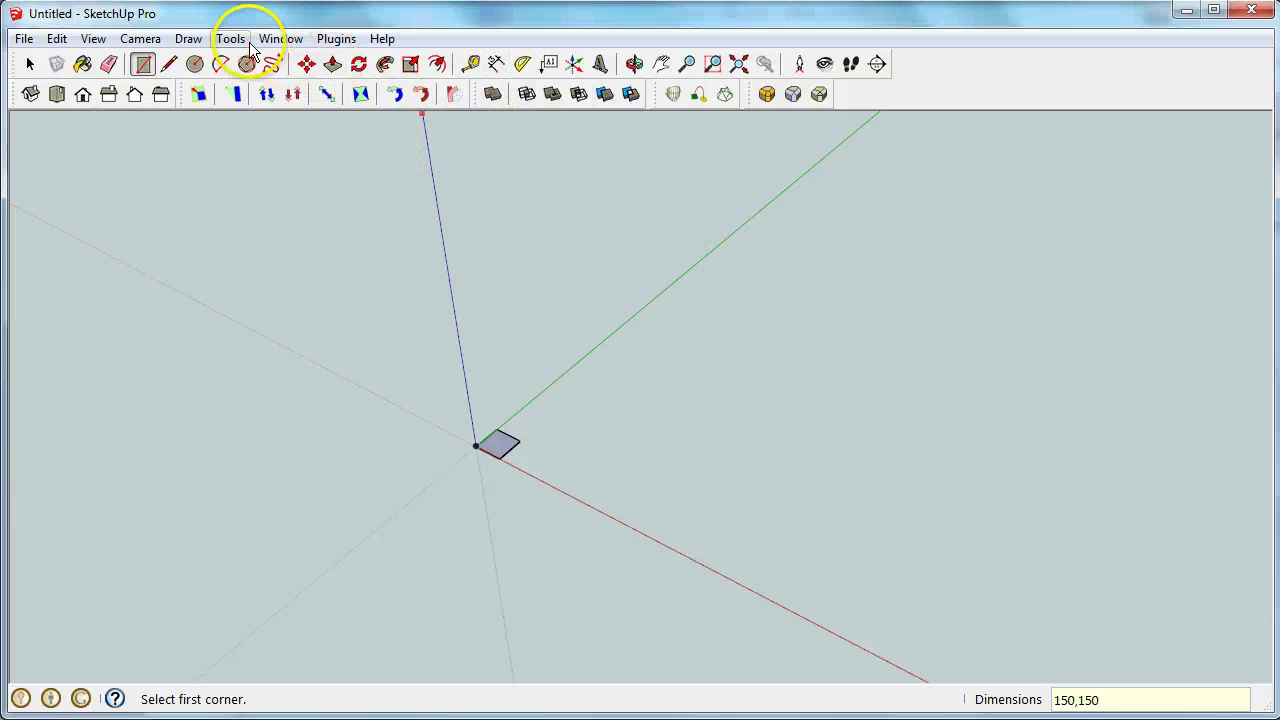
pyautogui.click(56, 93)
pyautogui.click(738, 63)
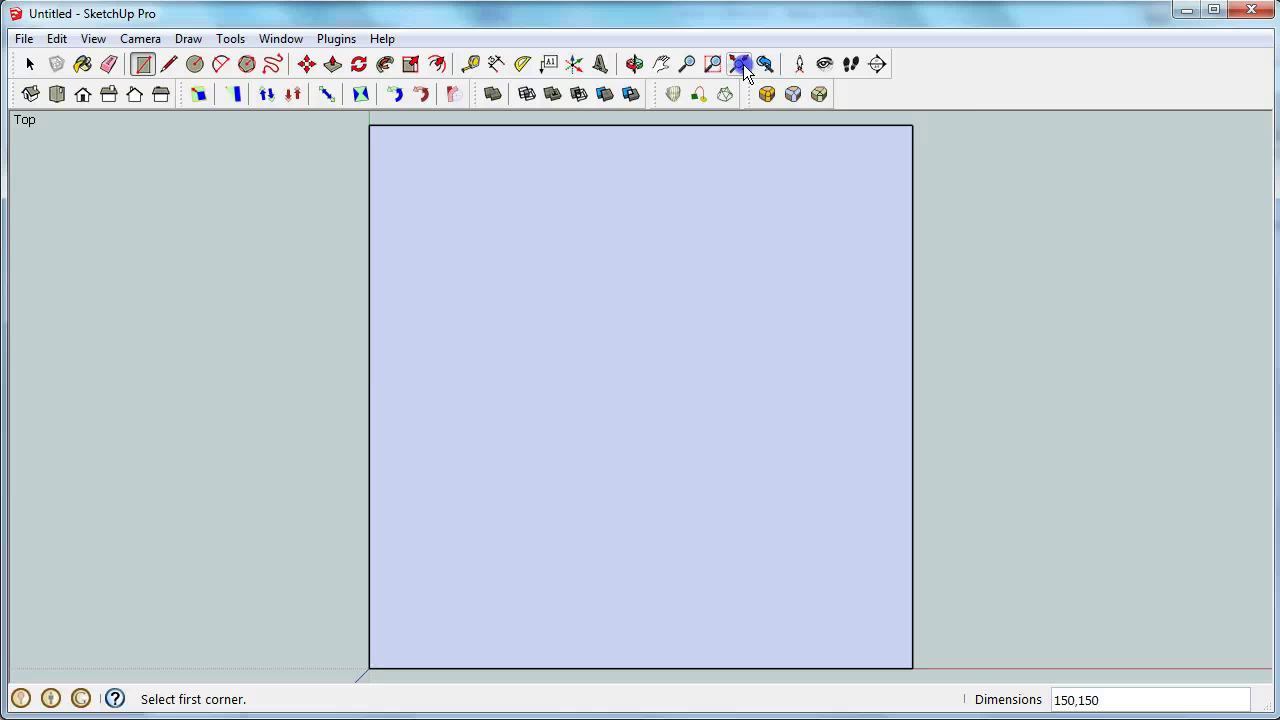
# Place vertical and horizontal guides through the square's centre.
pyautogui.click(470, 63)
pyautogui.click(369, 396)
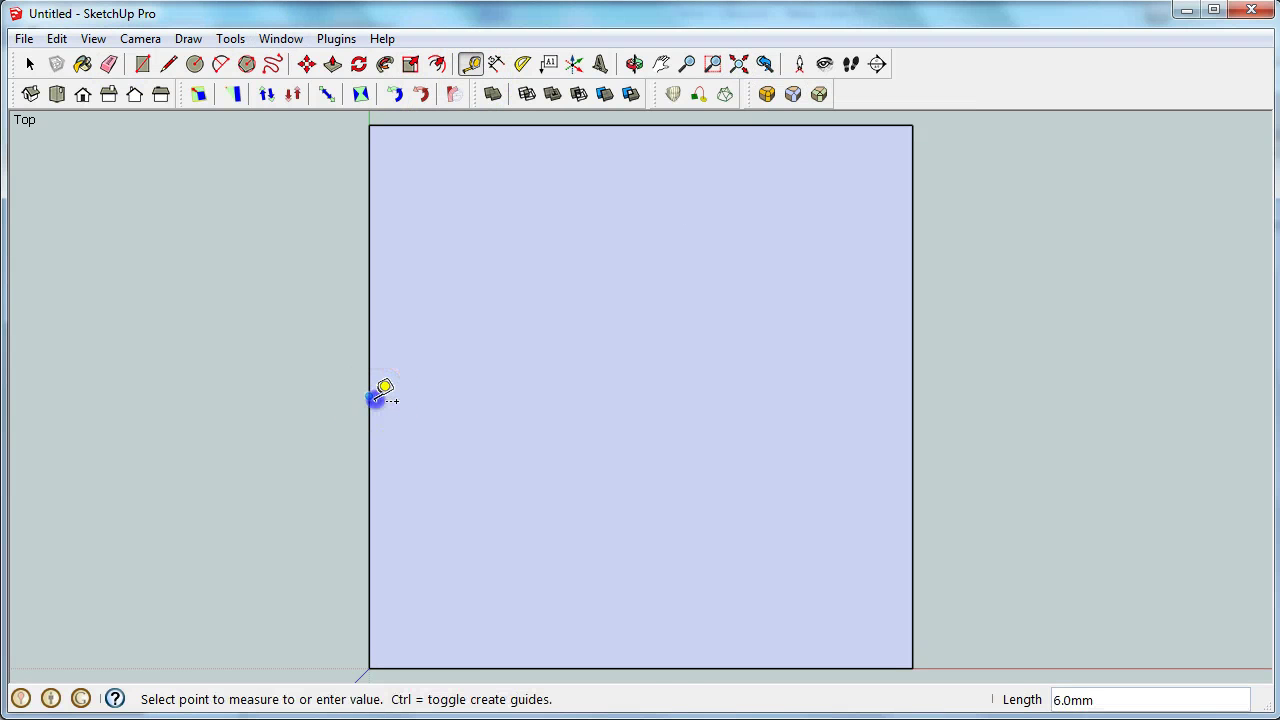
pyautogui.click(641, 667)
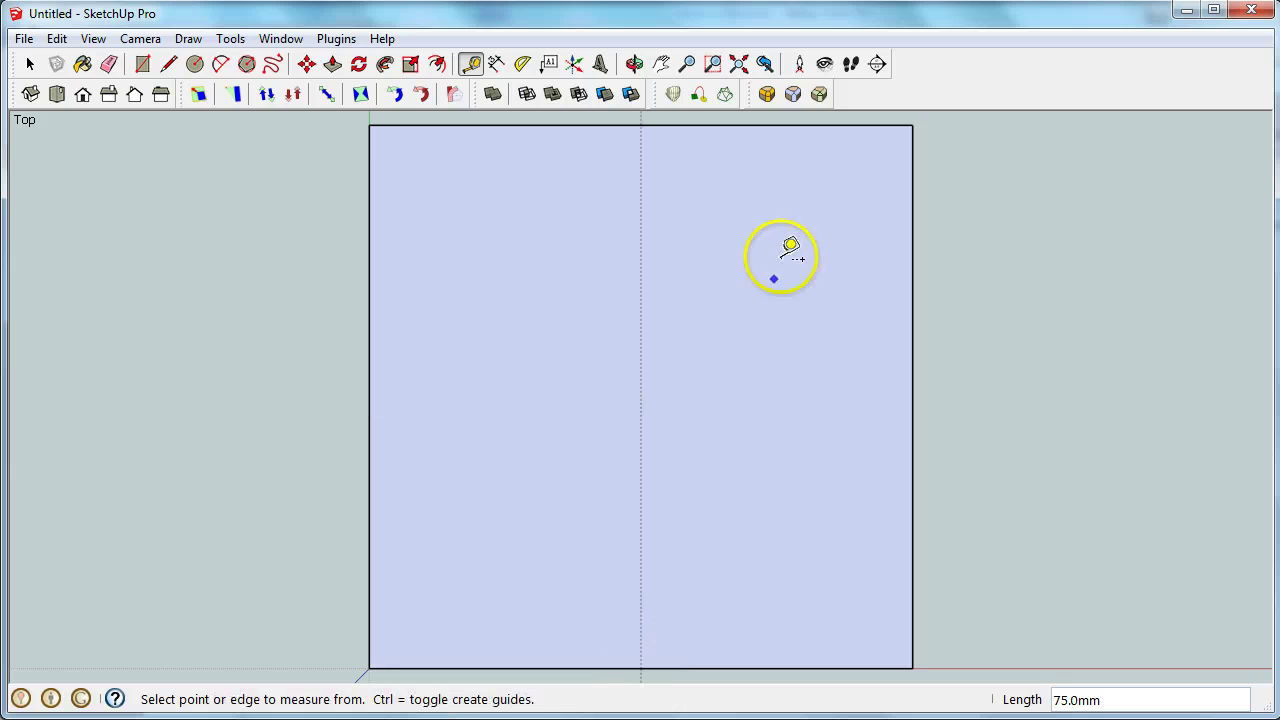
pyautogui.click(757, 125)
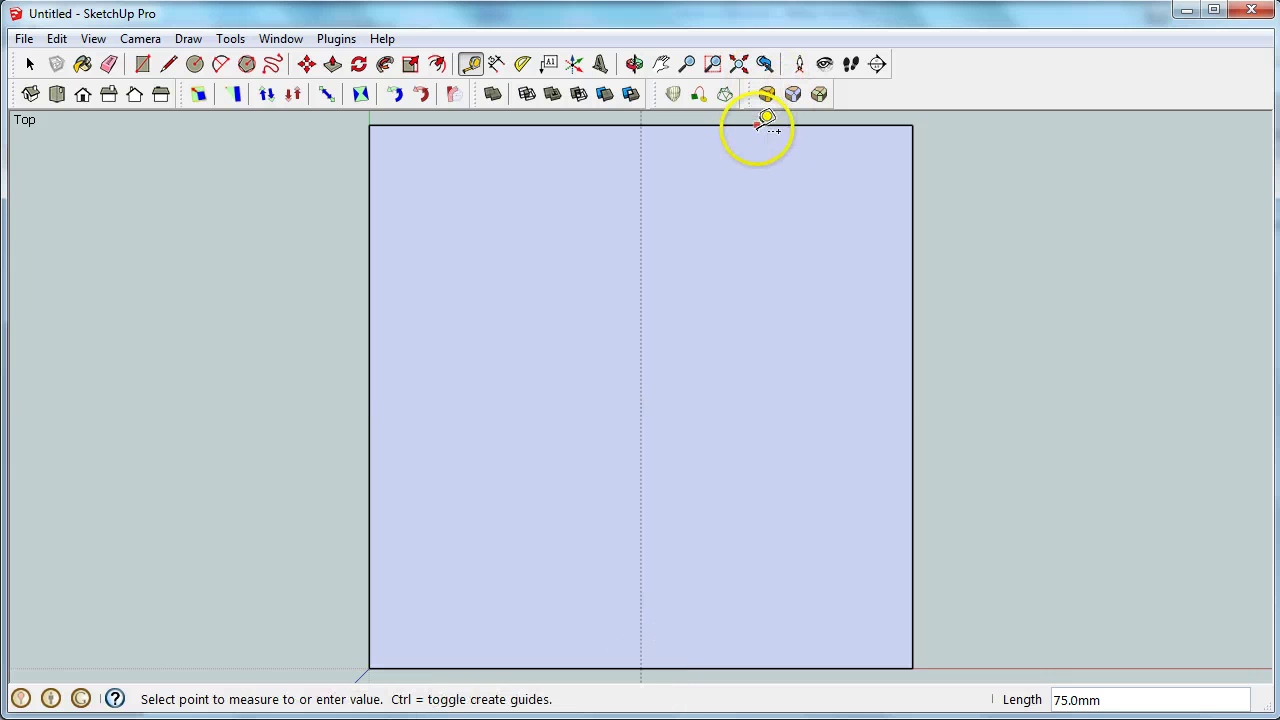
pyautogui.click(912, 396)
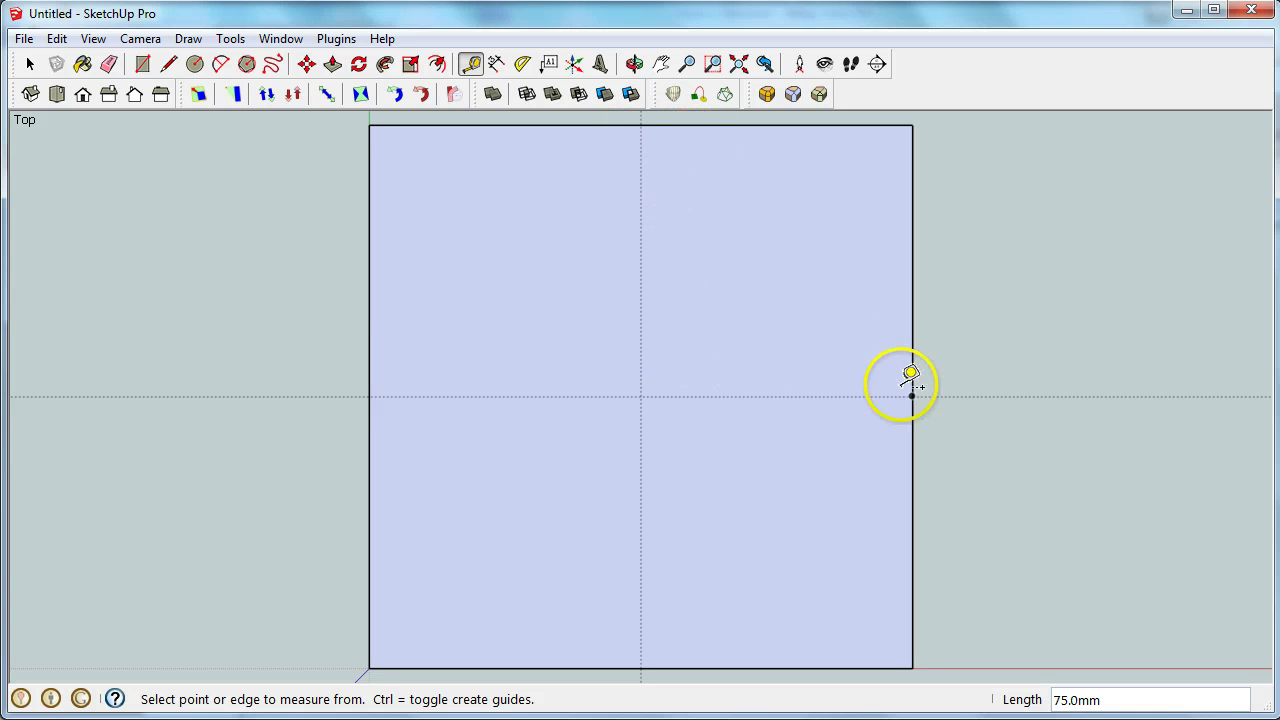
# Add guides 15 mm in from the square's top and right edges.
pyautogui.click(672, 124)
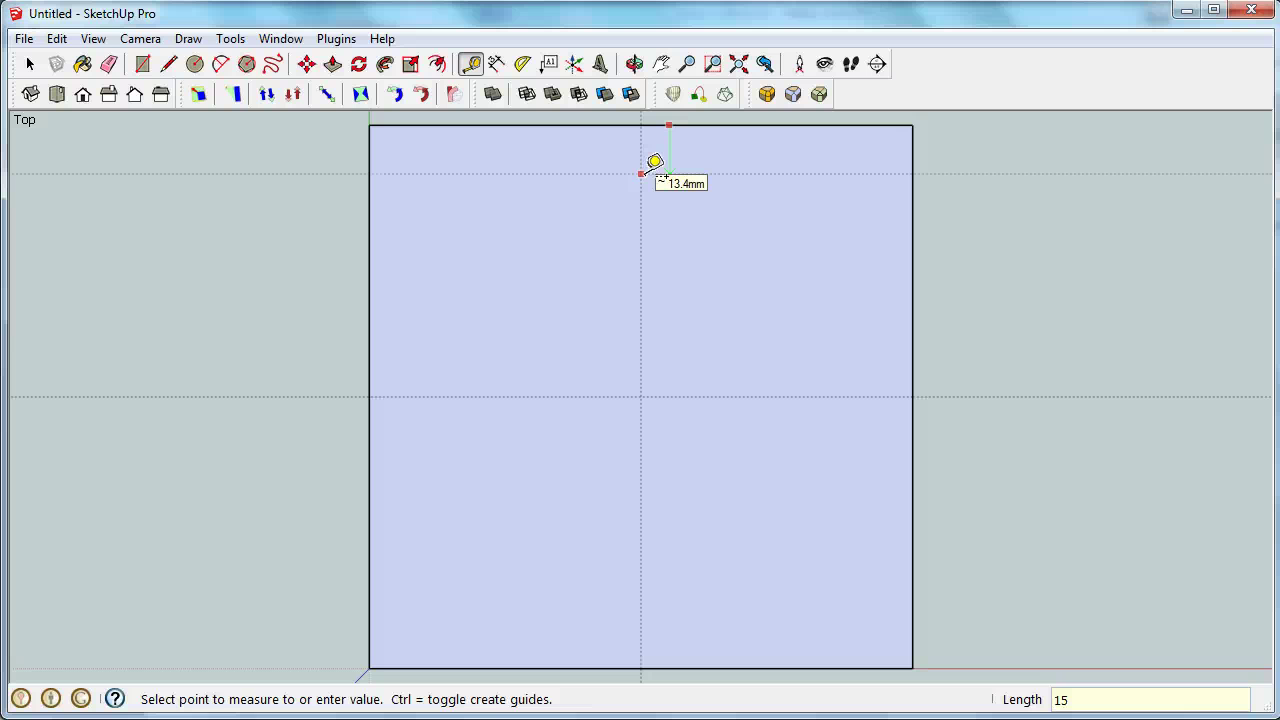
pyautogui.press('Return')
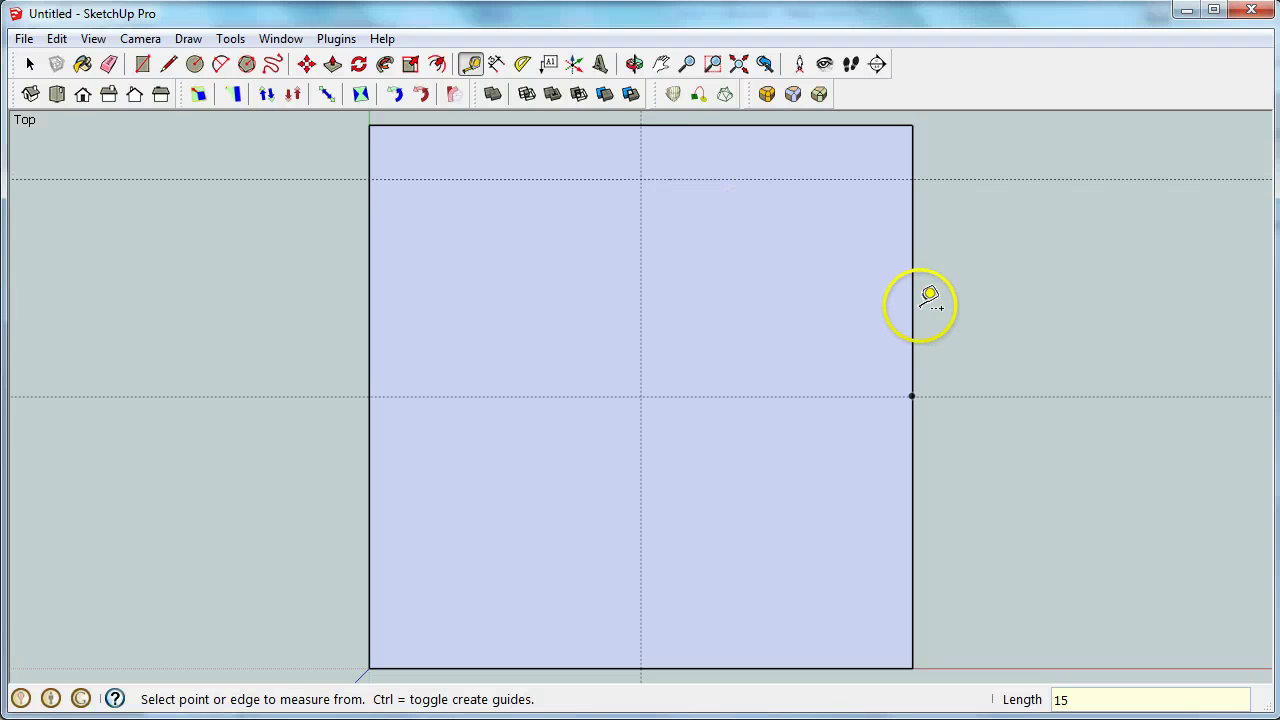
pyautogui.click(912, 311)
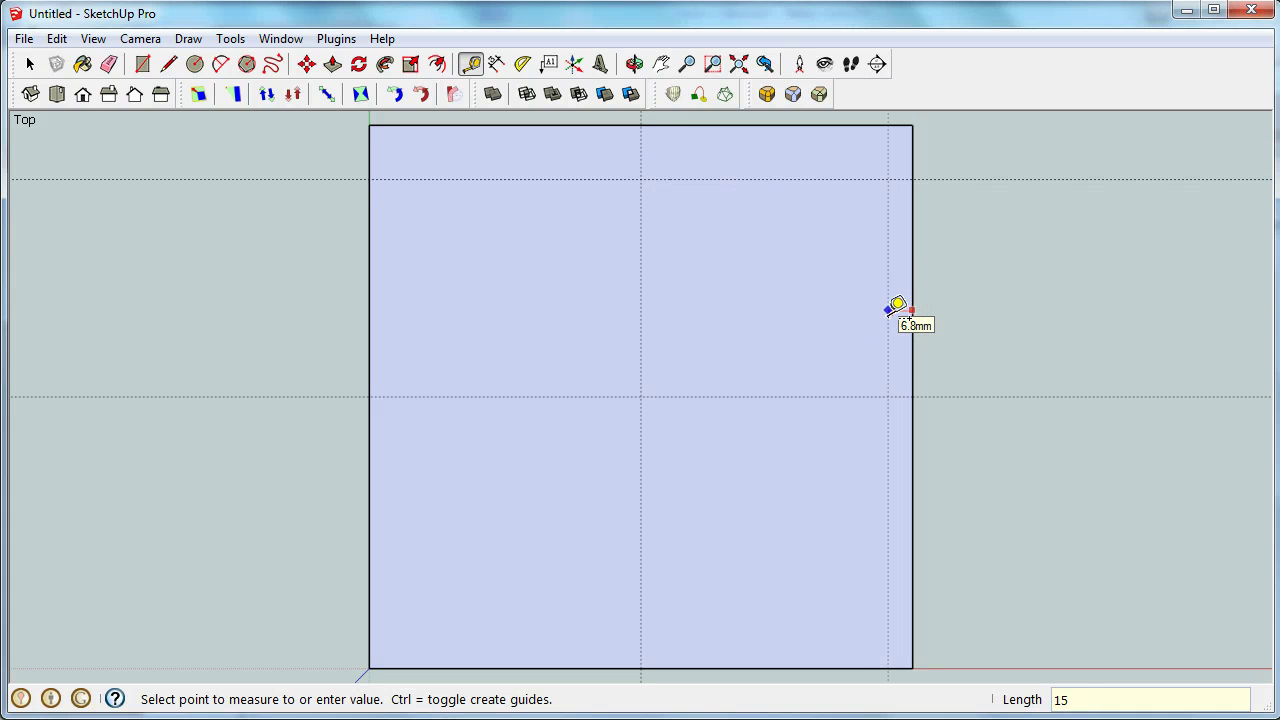
pyautogui.press('Return')
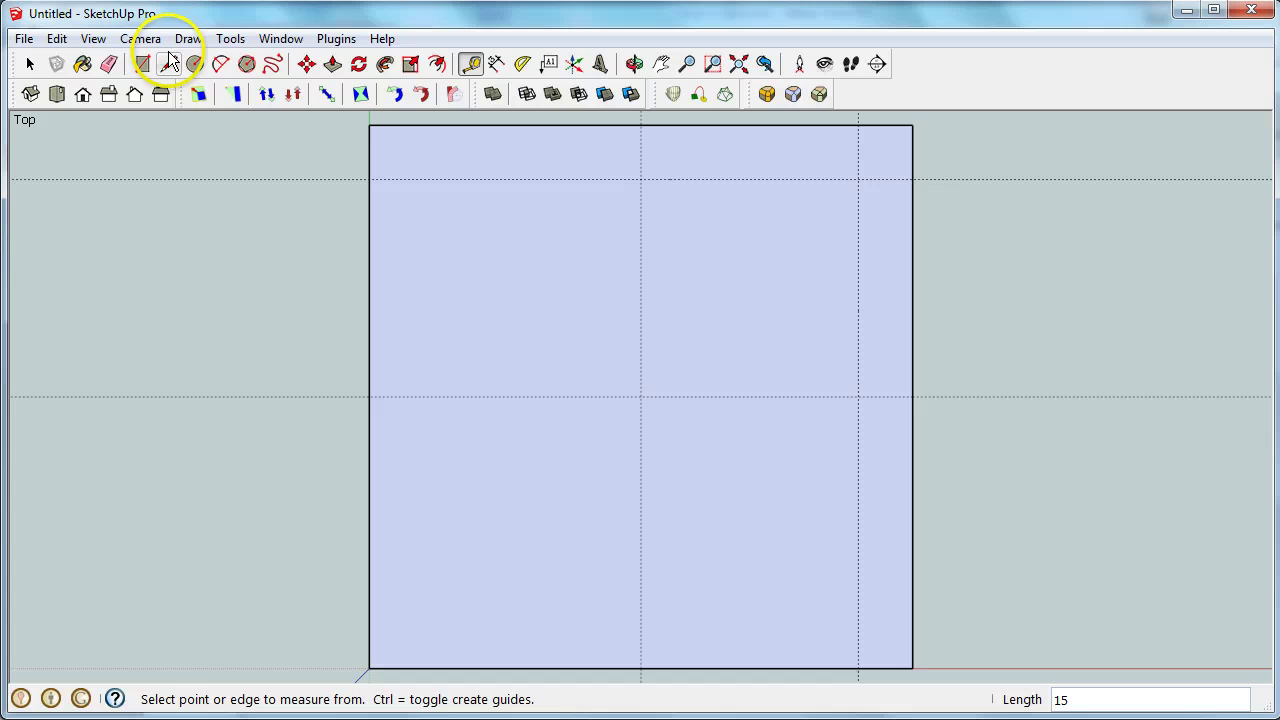
# Draw a chain of joined 2-point arcs from the top guide crossing down to the right side's middle.
pyautogui.click(221, 63)
pyautogui.click(641, 179)
pyautogui.click(697, 219)
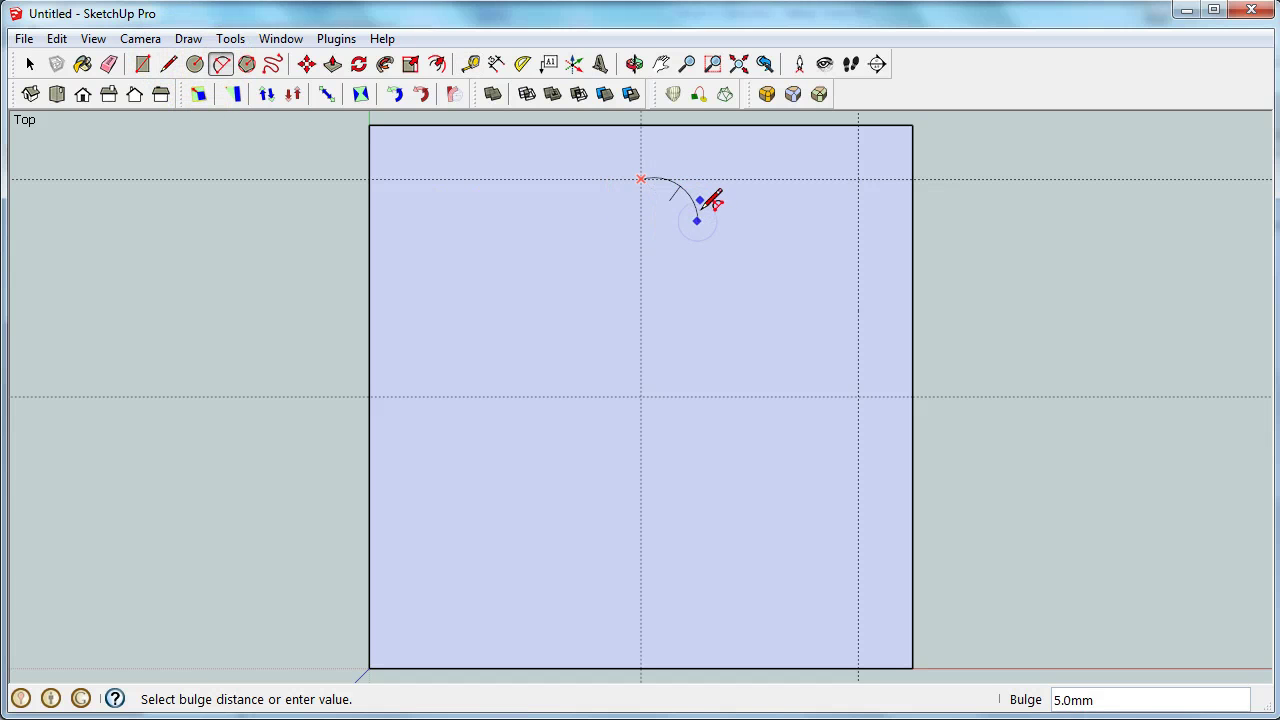
pyautogui.click(700, 226)
pyautogui.moveTo(774, 234); pyautogui.dragTo(791, 178)
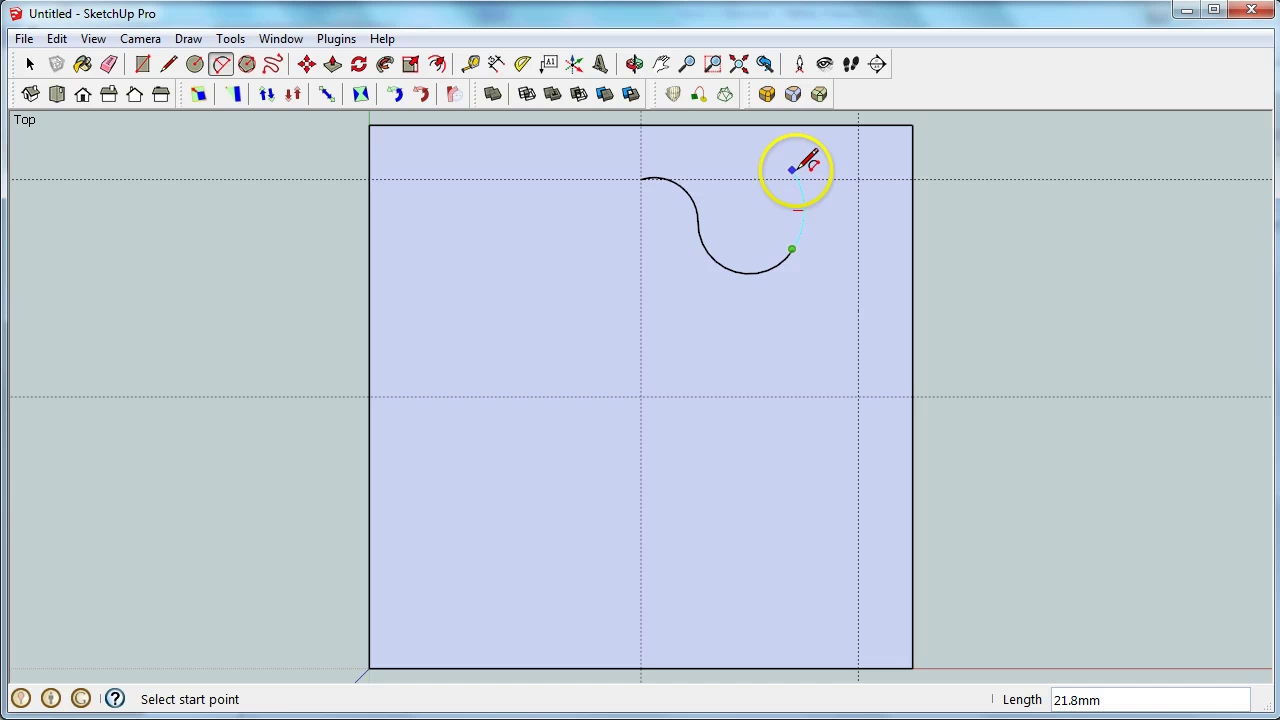
pyautogui.click(792, 169)
pyautogui.click(843, 272)
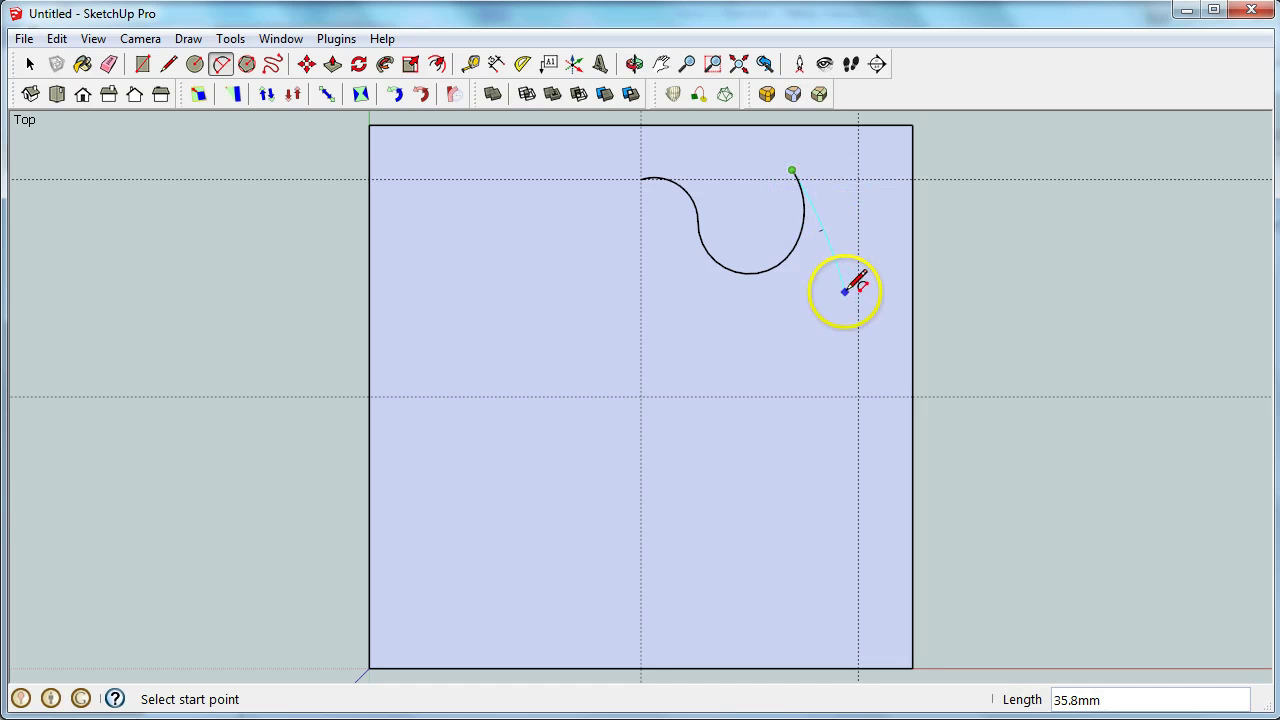
pyautogui.click(840, 285)
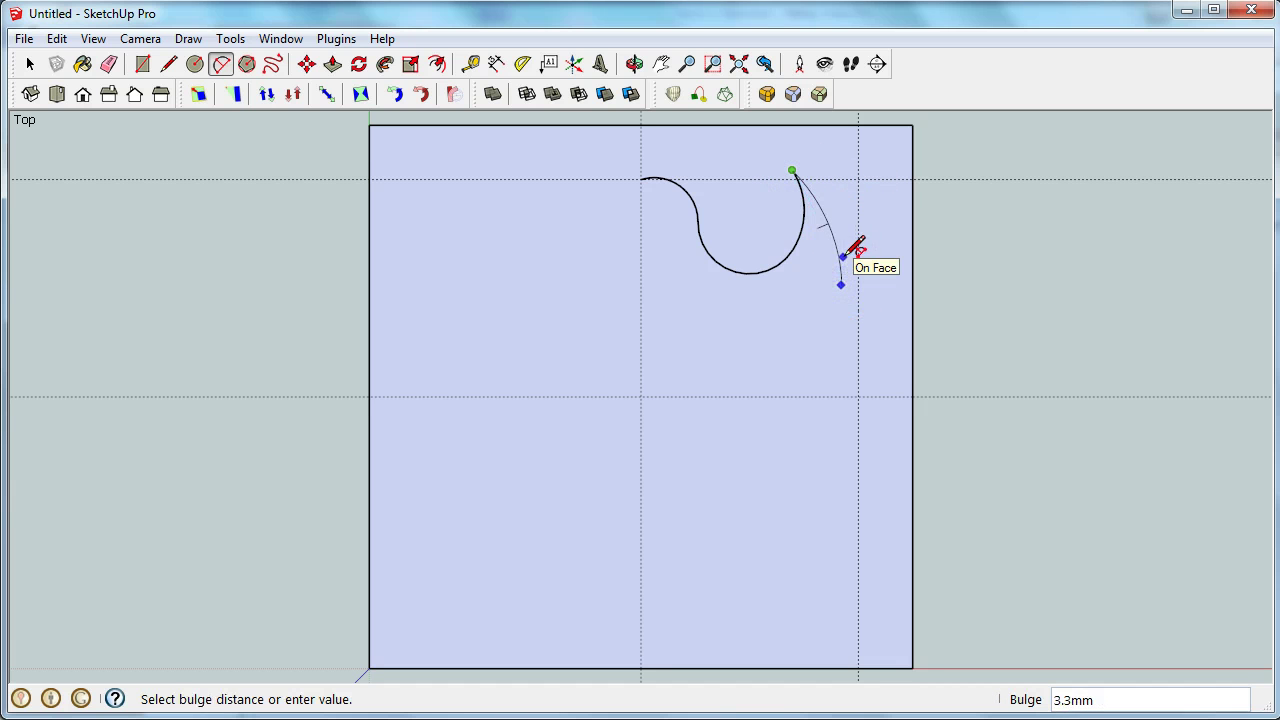
pyautogui.click(858, 239)
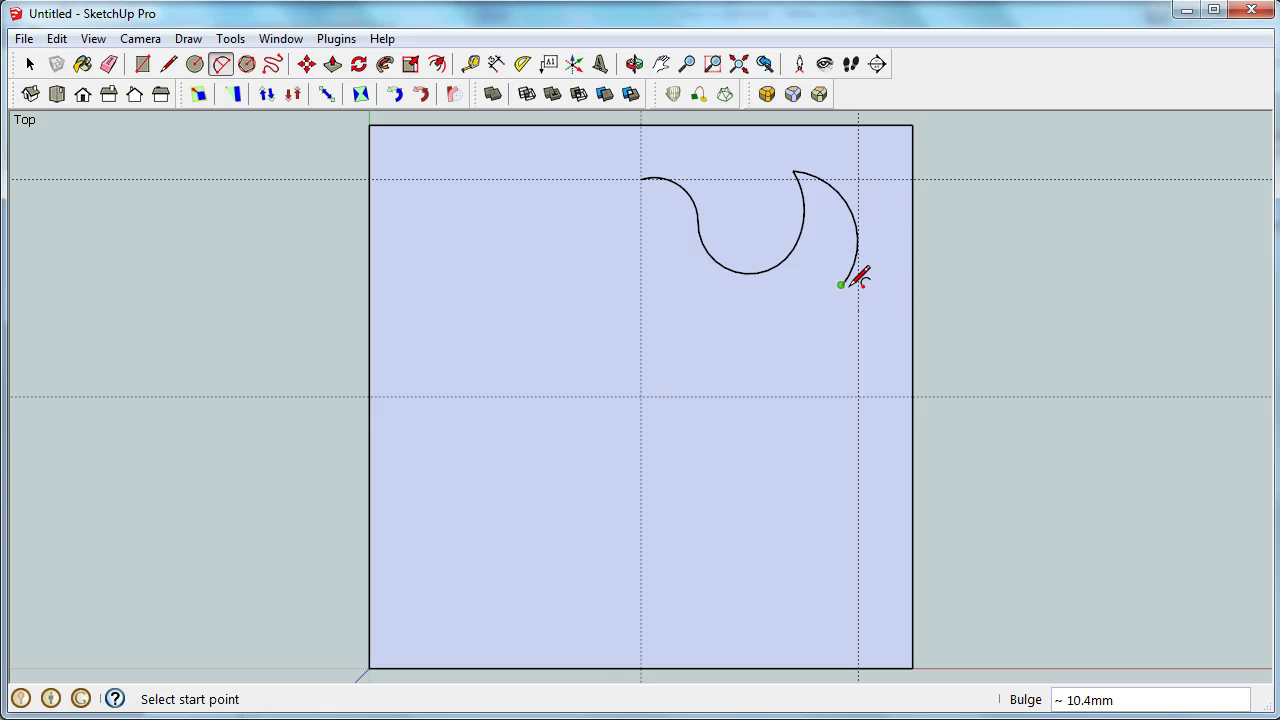
pyautogui.moveTo(843, 284); pyautogui.dragTo(858, 395)
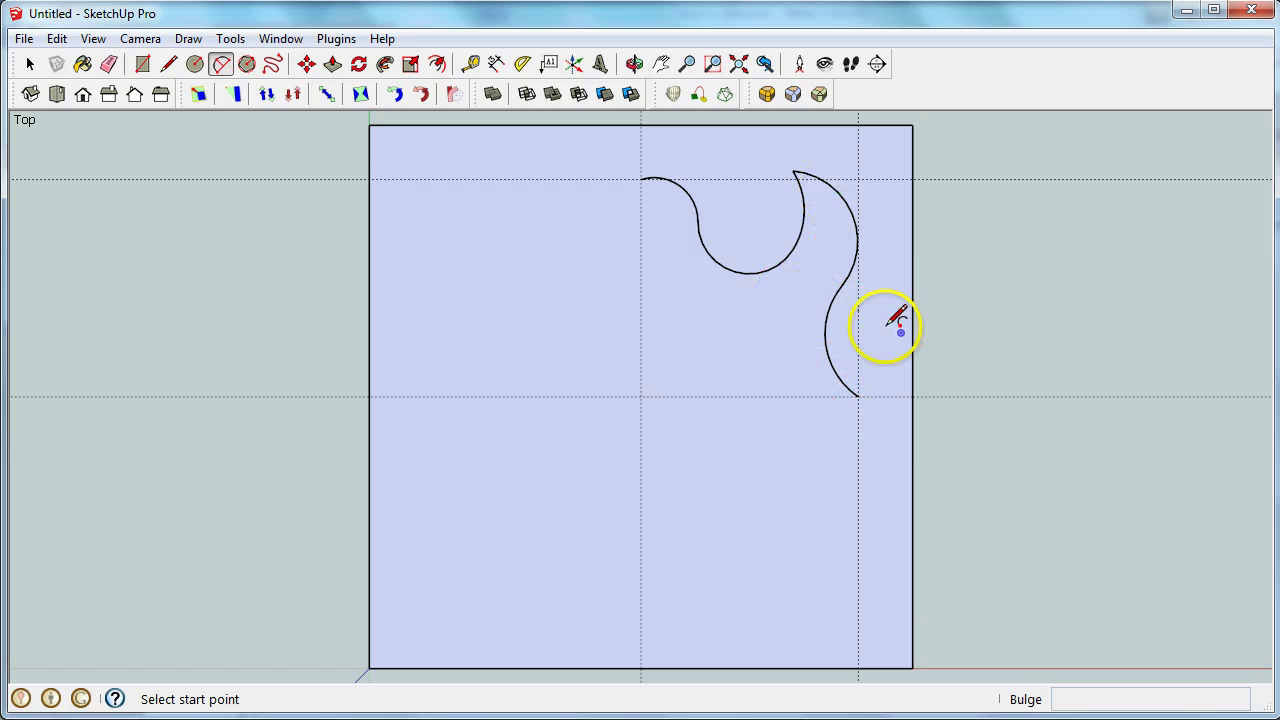
pyautogui.moveTo(870, 560); pyautogui.dragTo(637, 466, button='middle')
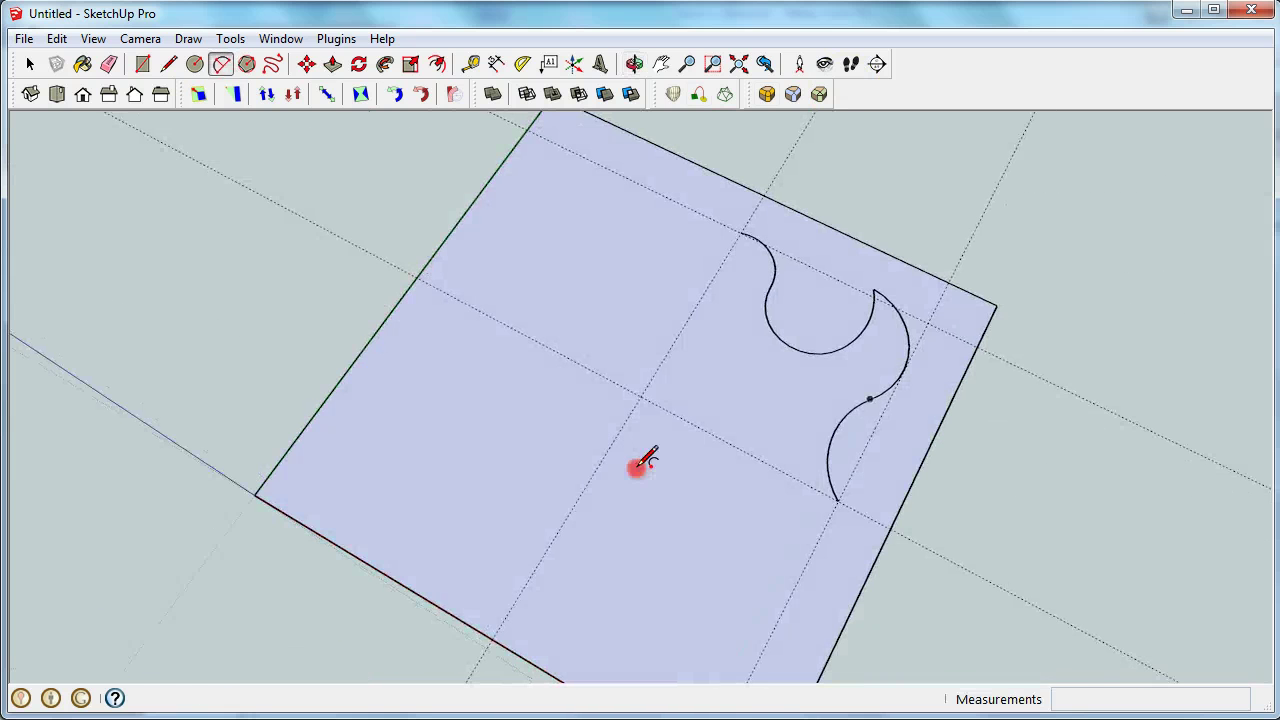
# Erase the square's left, bottom, top and right edges, then select the remaining wavy curve.
pyautogui.click(109, 63)
pyautogui.click(313, 416)
pyautogui.click(308, 530)
pyautogui.click(670, 143)
pyautogui.click(966, 420)
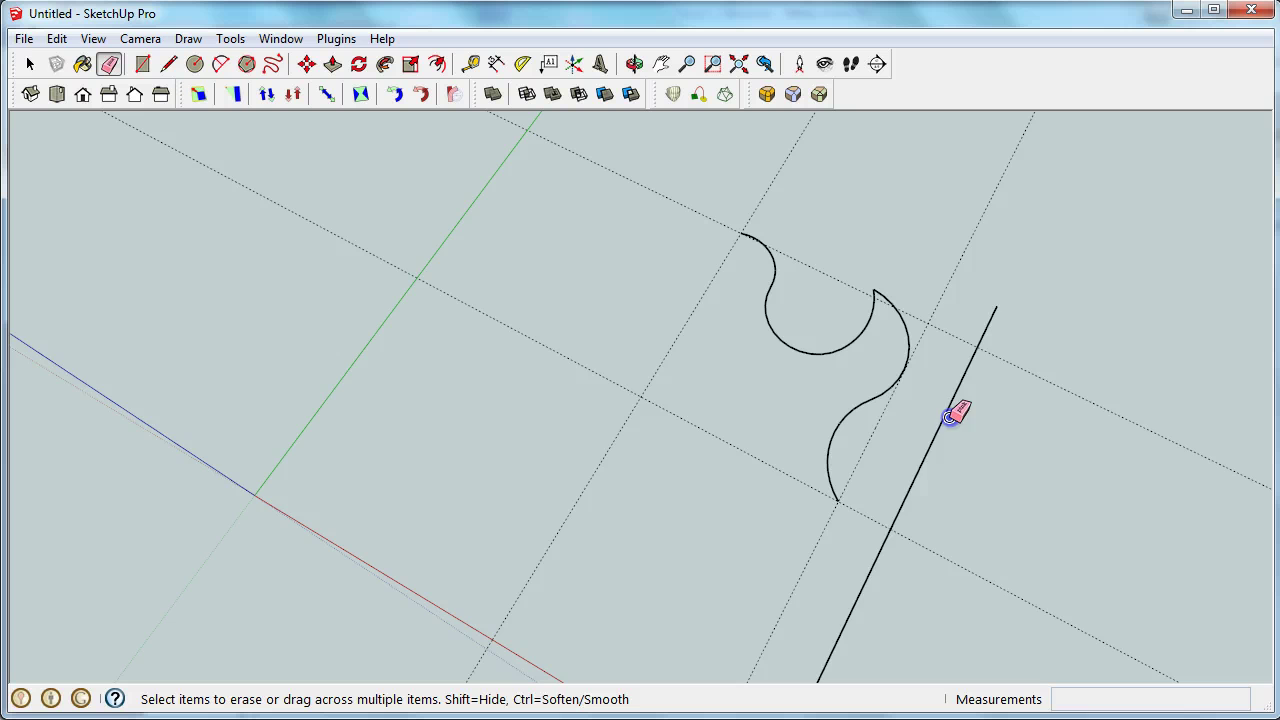
pyautogui.click(29, 63)
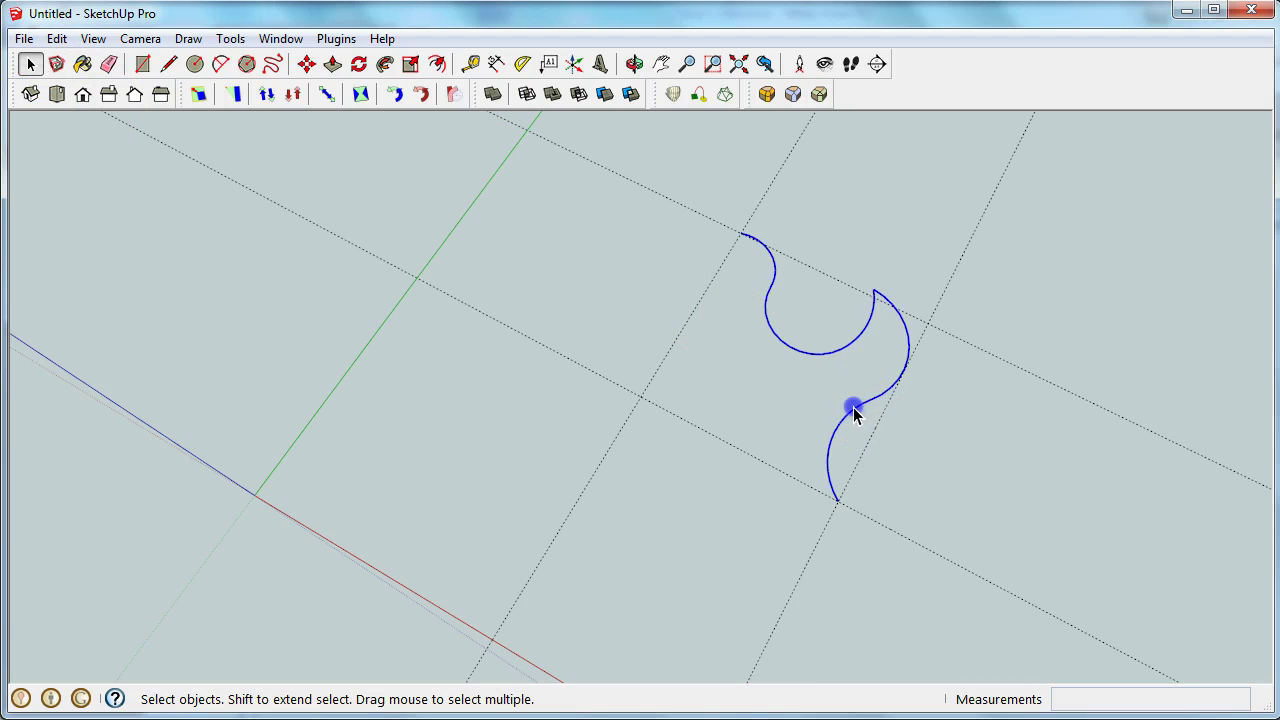
# Rotate-copy the wavy curve 90° about the guide crossing, repeated three times.
pyautogui.click(359, 63)
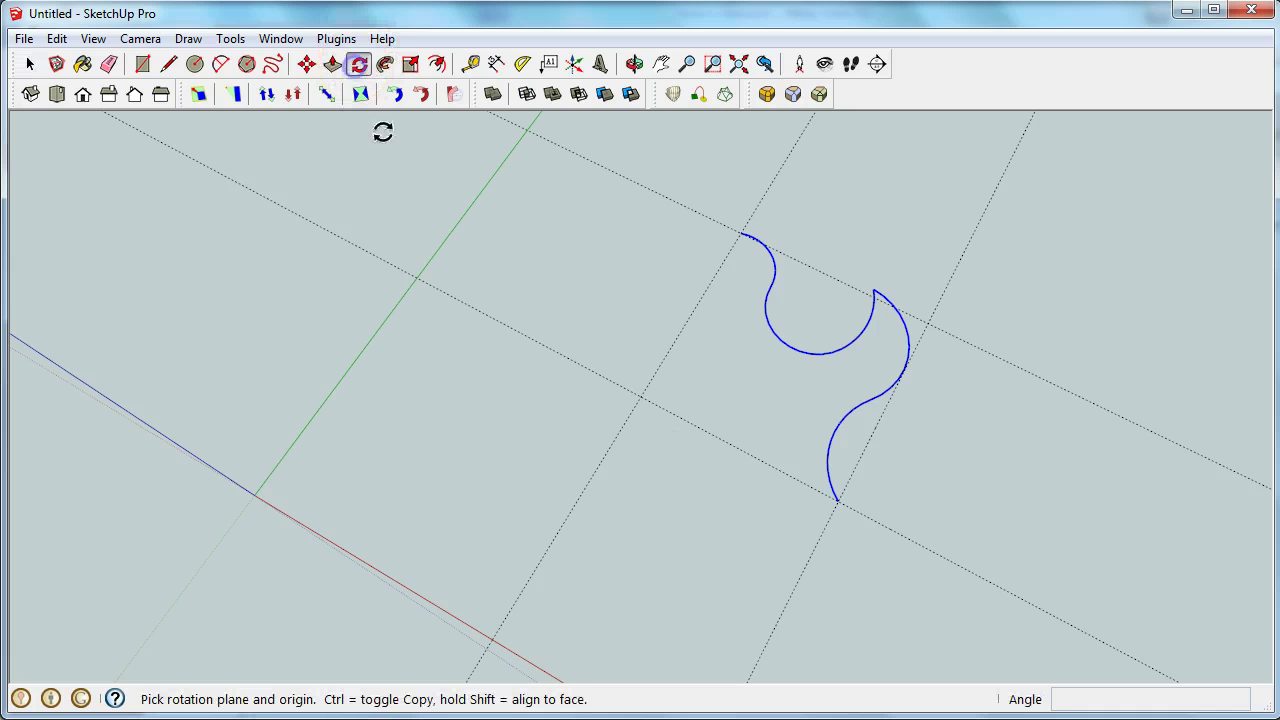
pyautogui.click(640, 395)
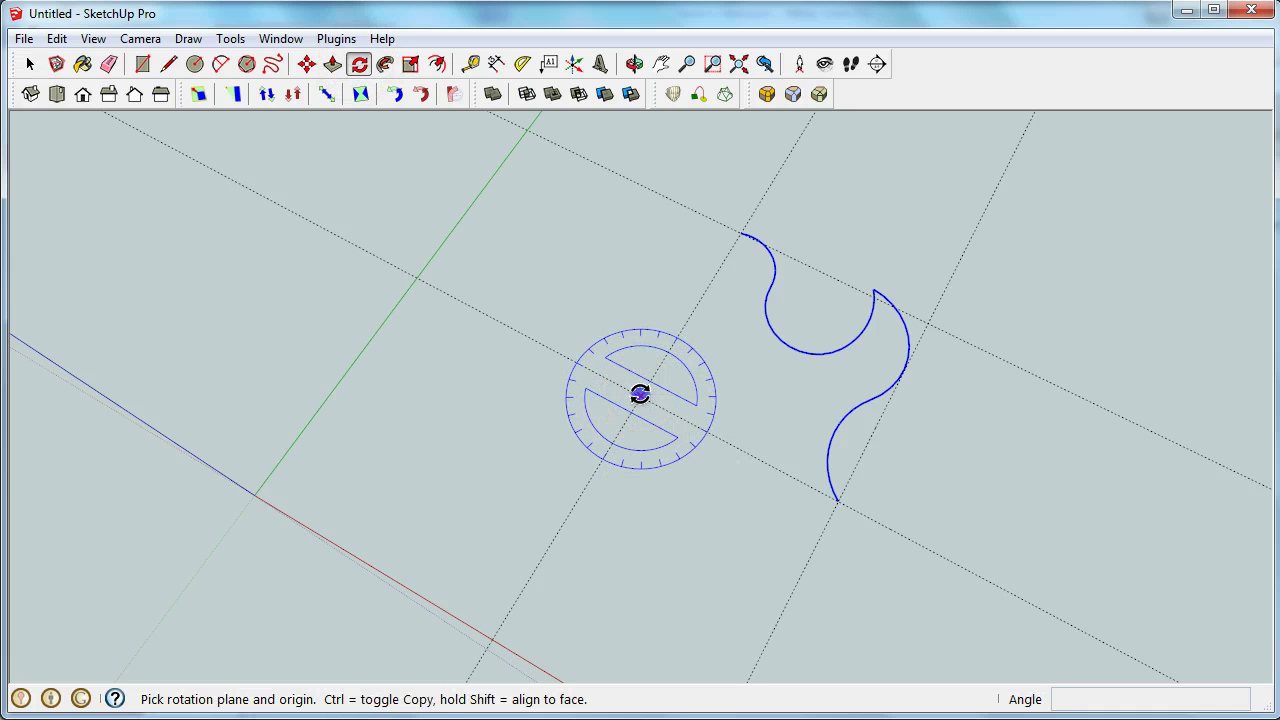
pyautogui.click(741, 236)
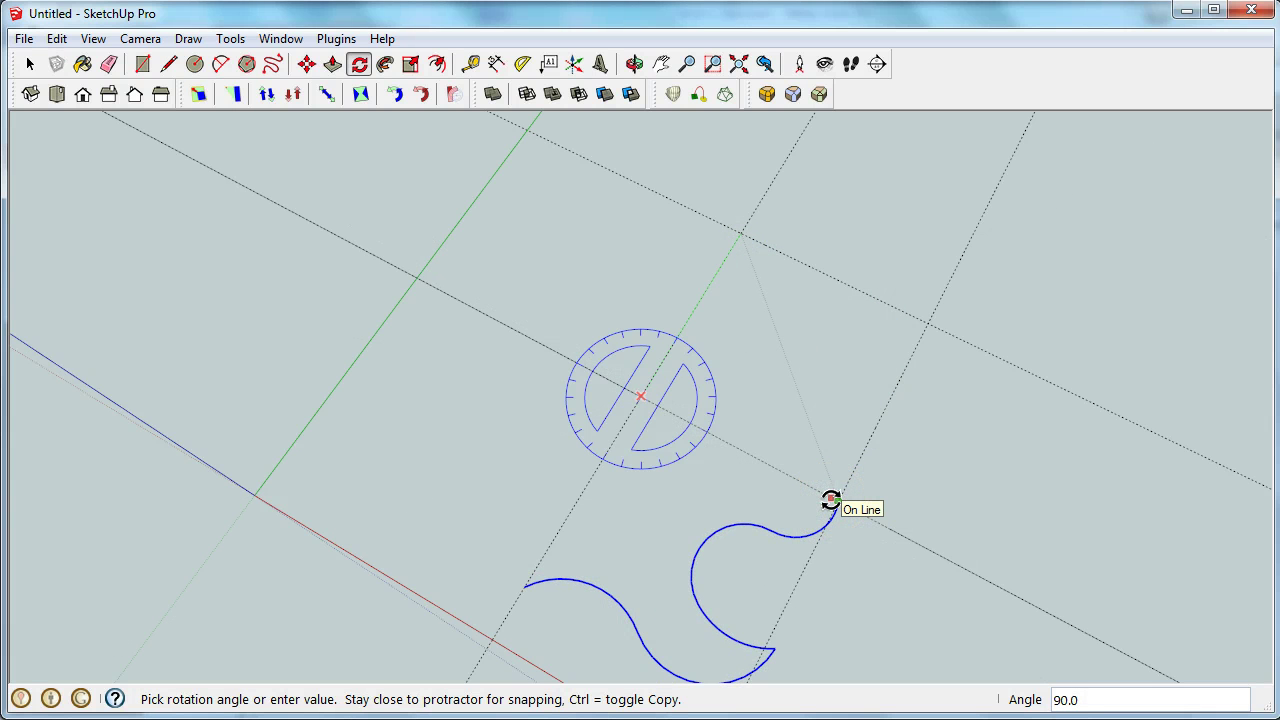
pyautogui.press('ctrl')
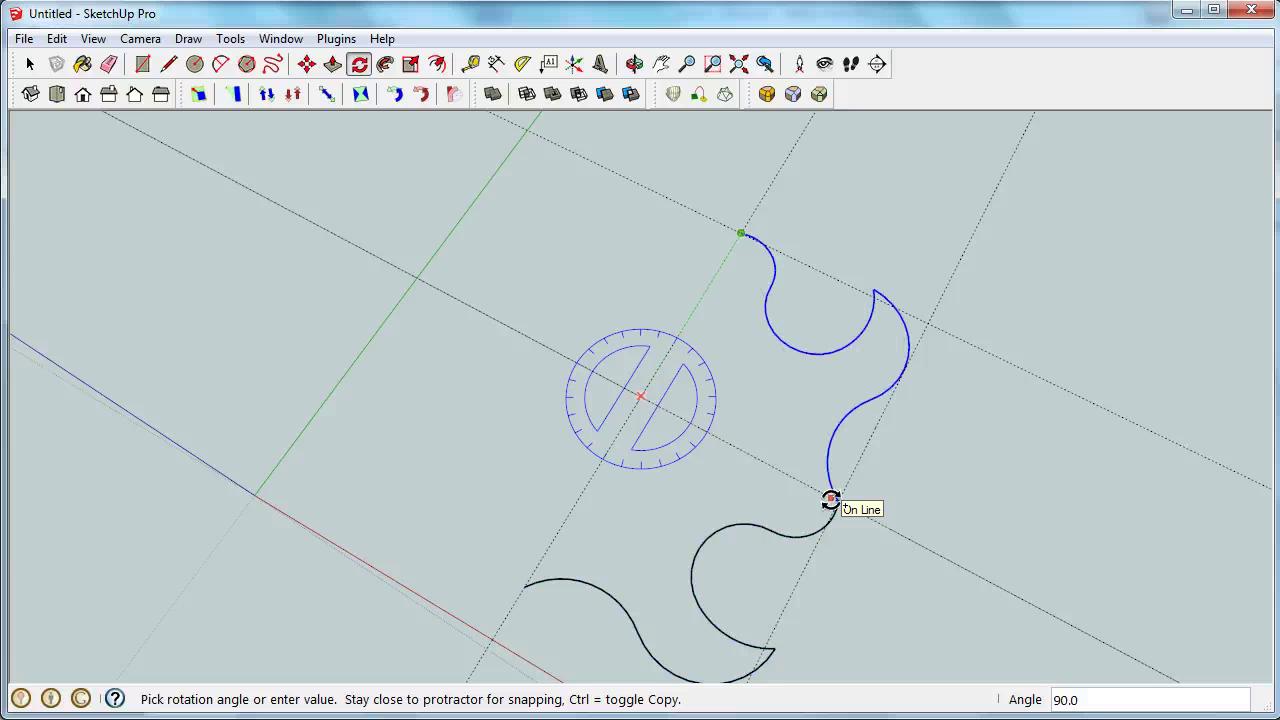
pyautogui.click(831, 499)
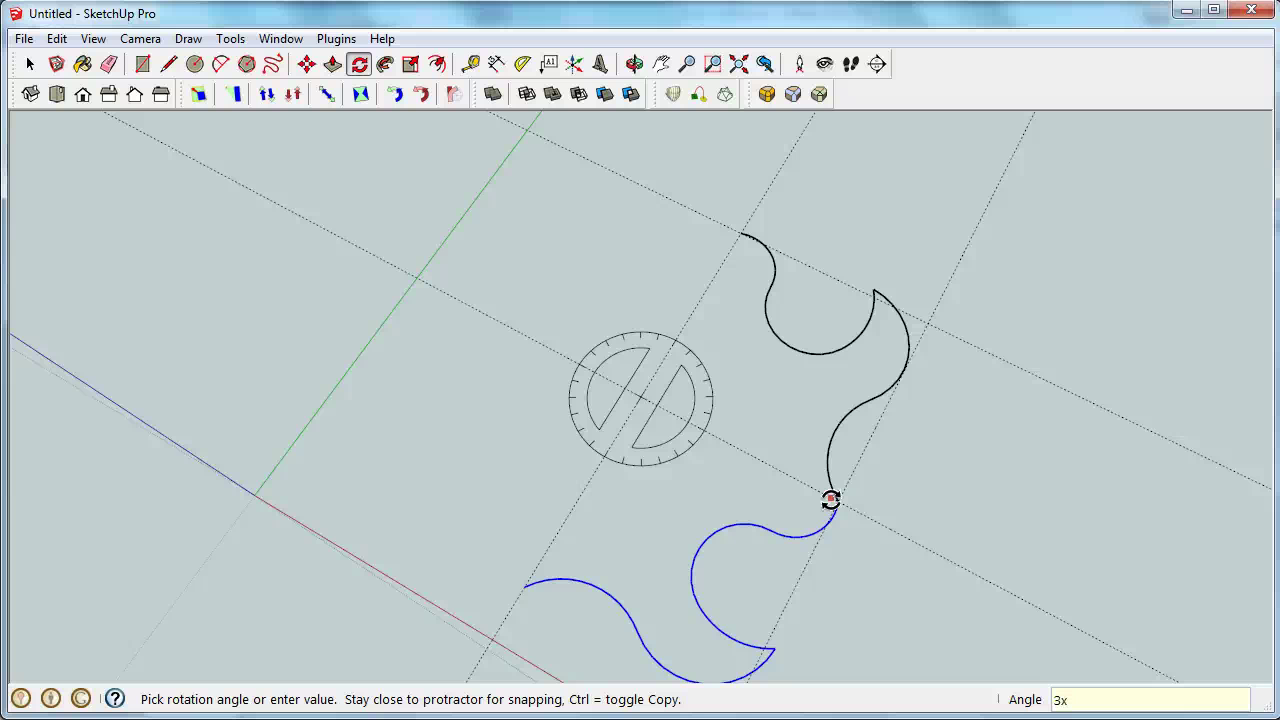
pyautogui.press('Return')
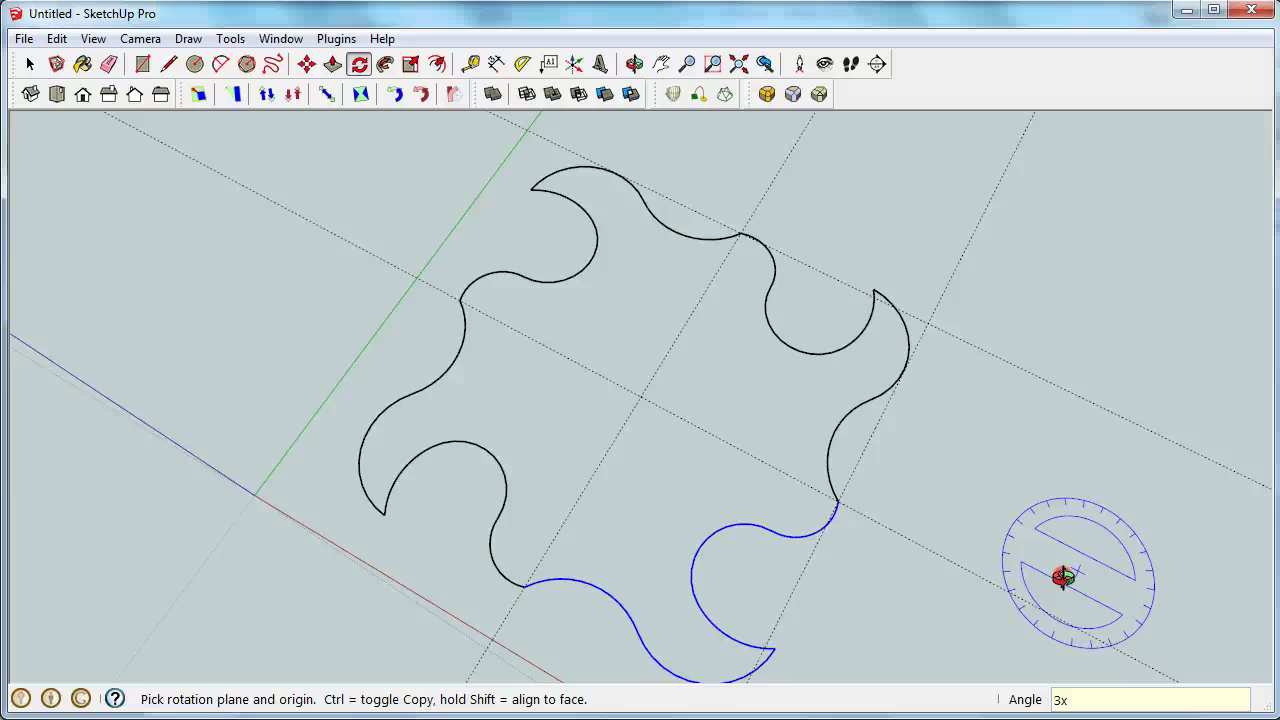
pyautogui.moveTo(1048, 580); pyautogui.dragTo(1138, 493)
# Draw a line across the outline to create faces, then erase it to leave one wavy face.
pyautogui.press('q')
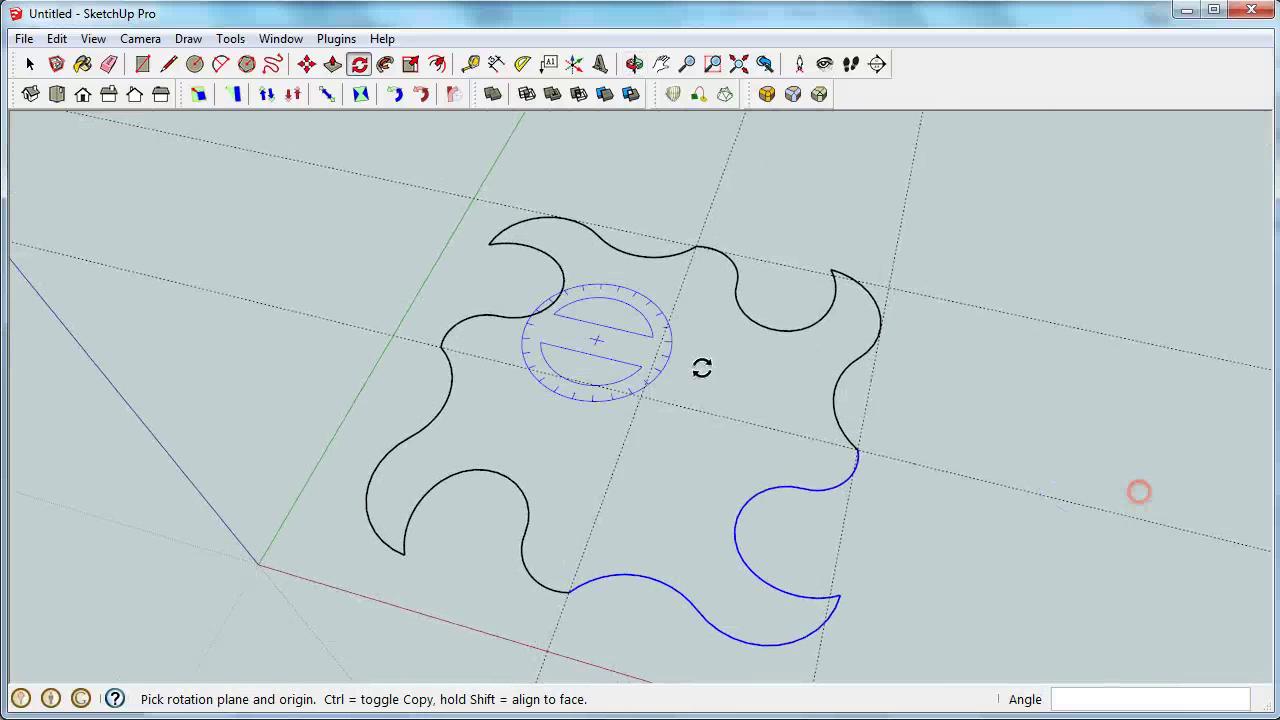
pyautogui.click(168, 63)
pyautogui.click(673, 255)
pyautogui.click(660, 578)
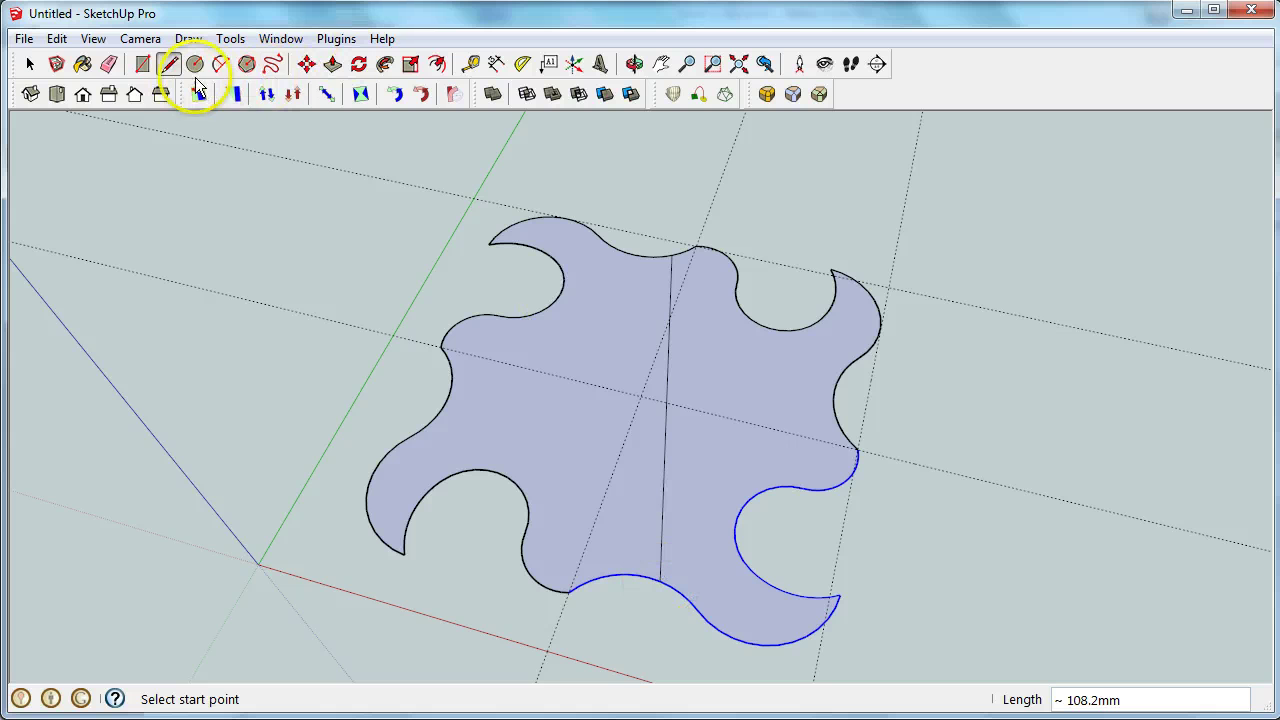
pyautogui.click(109, 63)
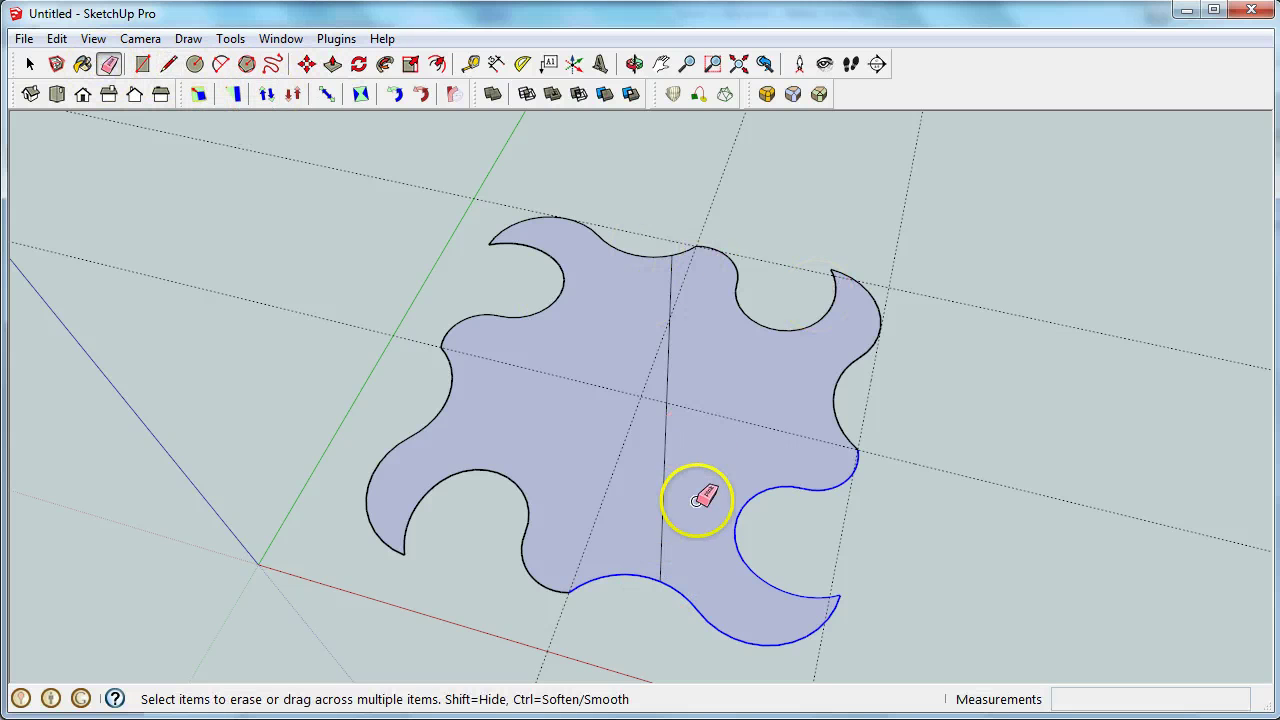
pyautogui.click(663, 500)
# Erase the vertical and horizontal construction guides.
pyautogui.press('o')
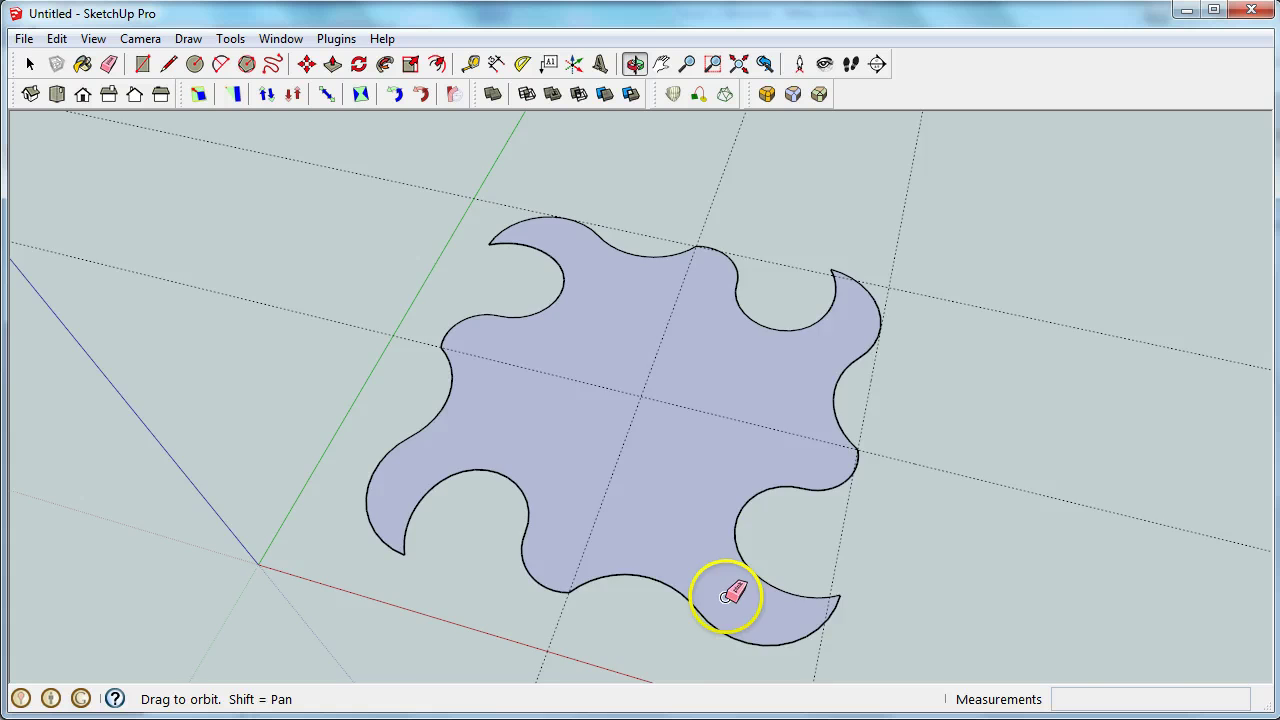
pyautogui.moveTo(697, 590)
pyautogui.mouseDown()
pyautogui.moveTo(494, 443)
pyautogui.moveTo(731, 529)
pyautogui.moveTo(829, 591)
pyautogui.moveTo(835, 659)
pyautogui.mouseUp()
pyautogui.press('e')
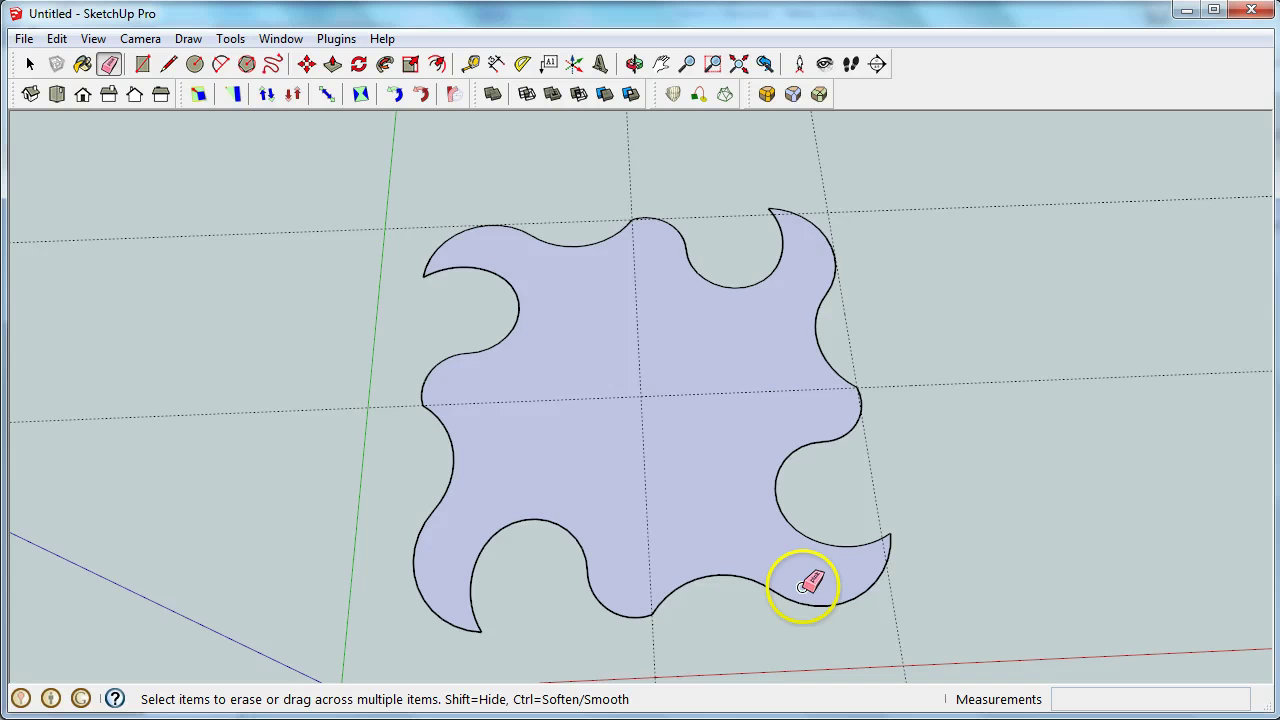
pyautogui.scroll(-3, 805, 585)
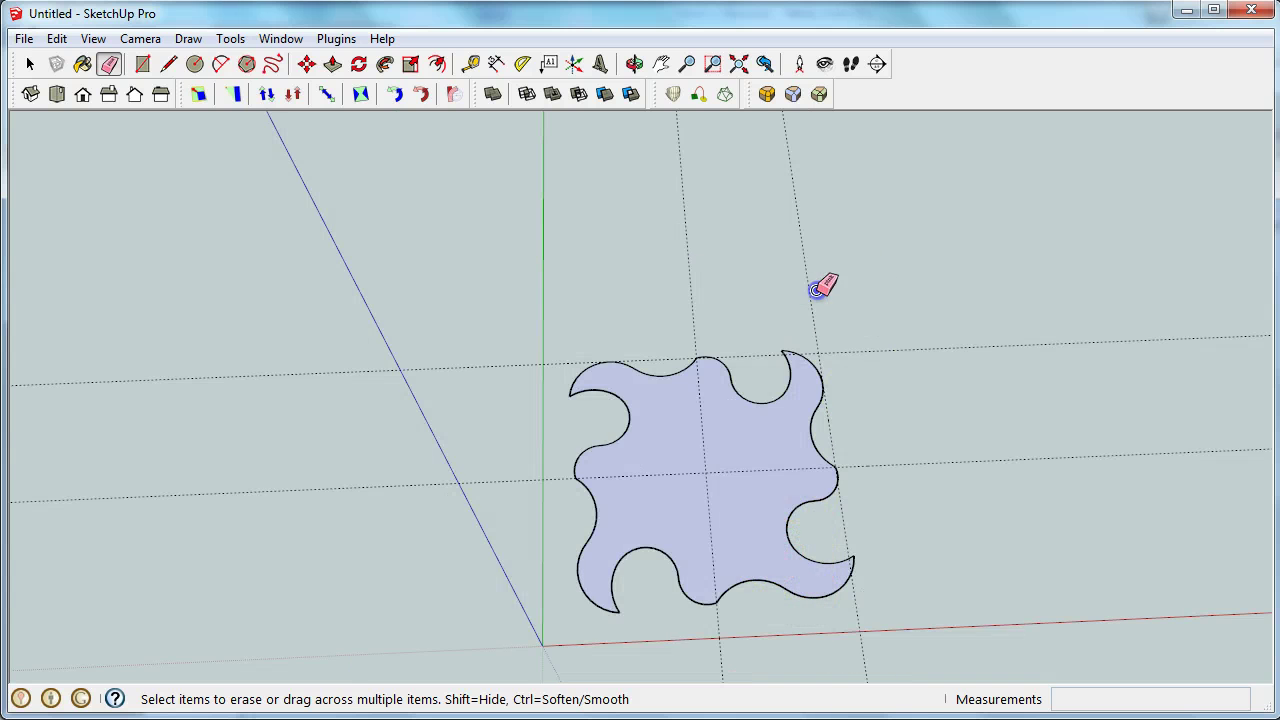
pyautogui.click(693, 288)
pyautogui.click(882, 350)
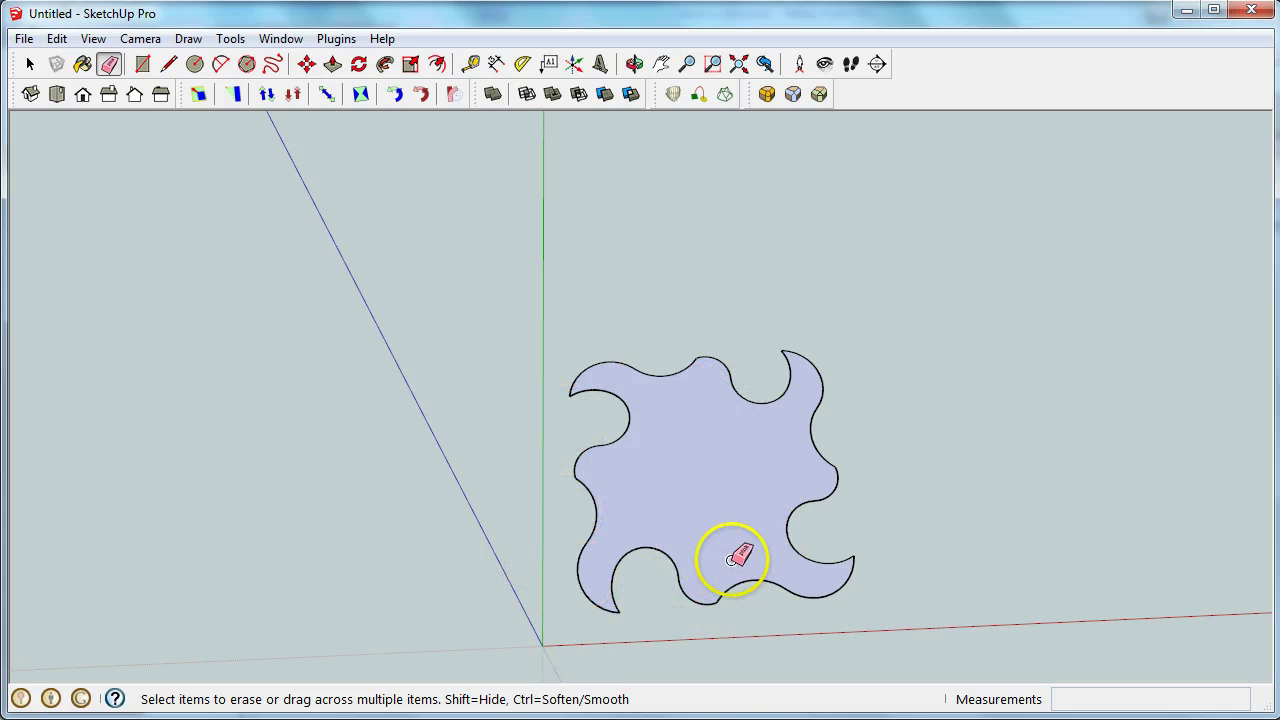
pyautogui.click(306, 63)
pyautogui.click(714, 487)
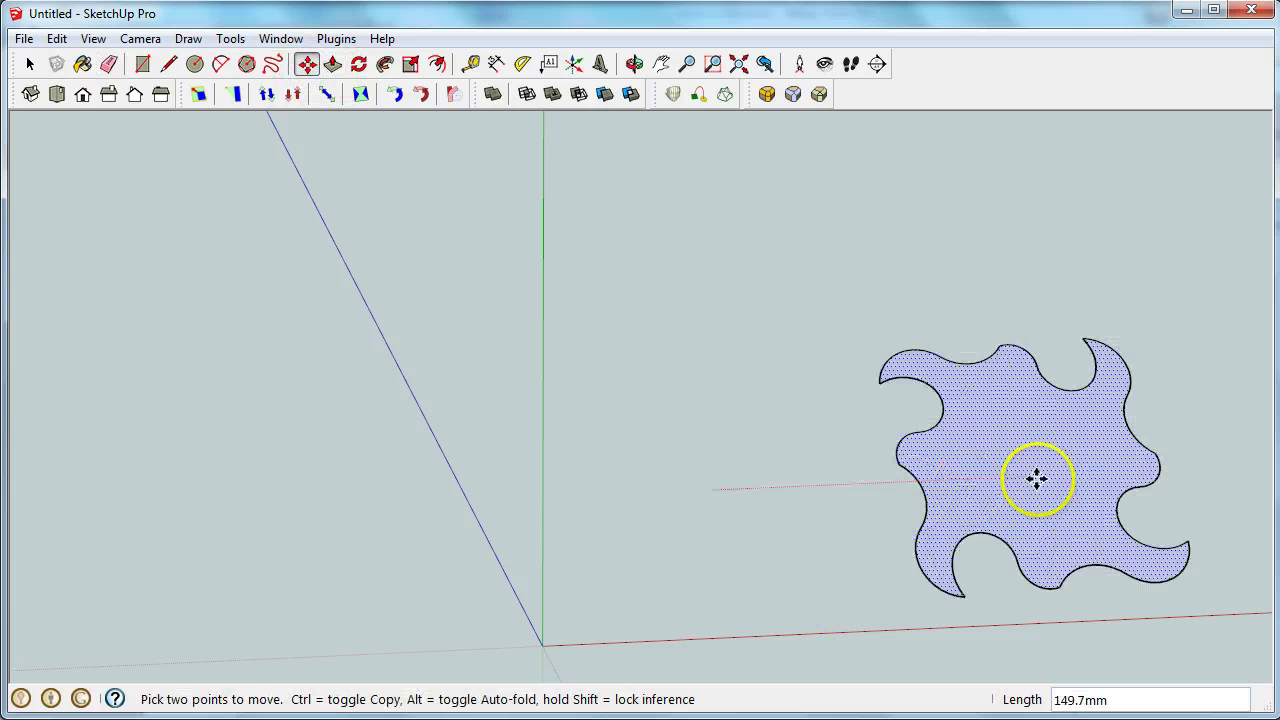
pyautogui.press('ctrl')
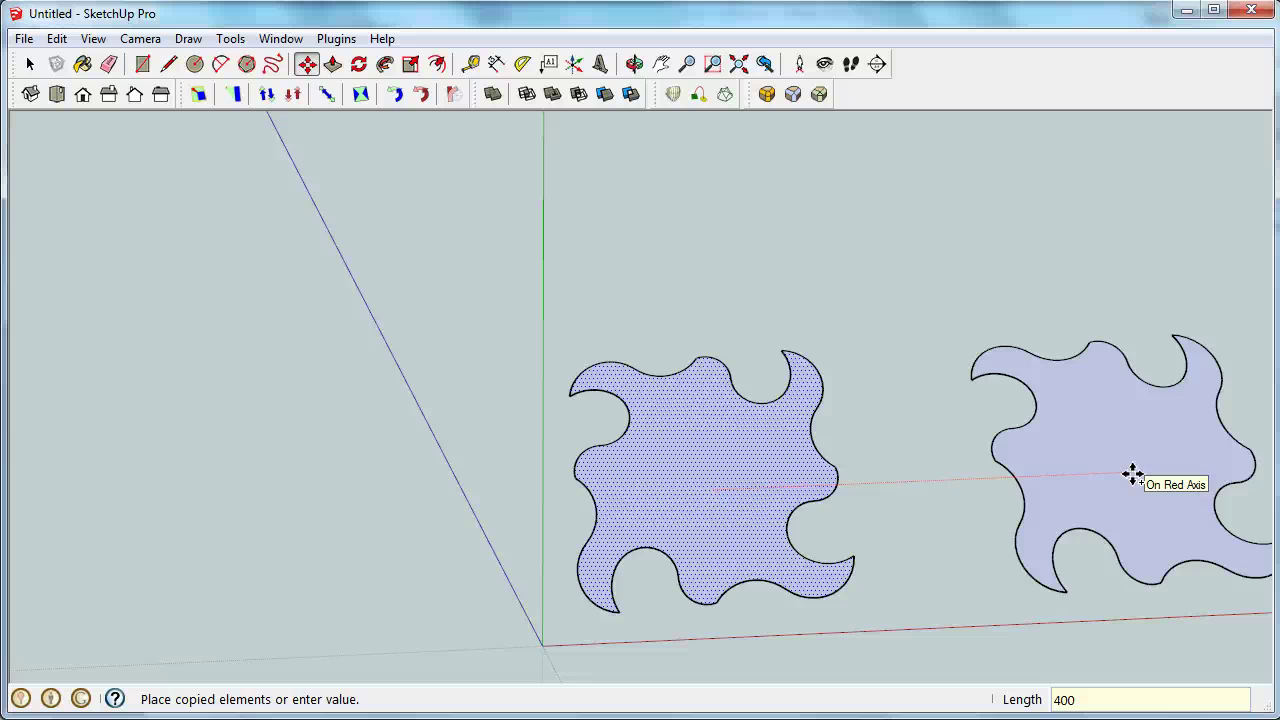
pyautogui.press('Escape')
pyautogui.moveTo(1133, 475); pyautogui.dragTo(1116, 473, button='middle')
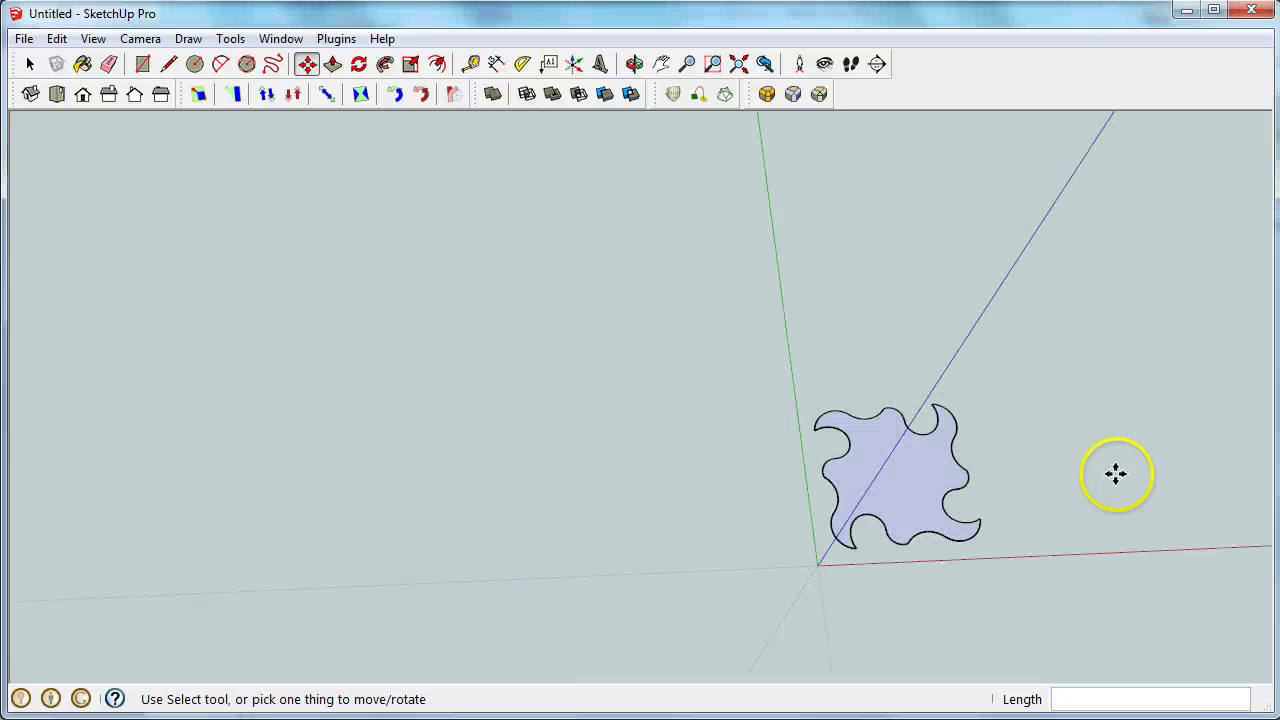
pyautogui.scroll(-2, 1136, 487)
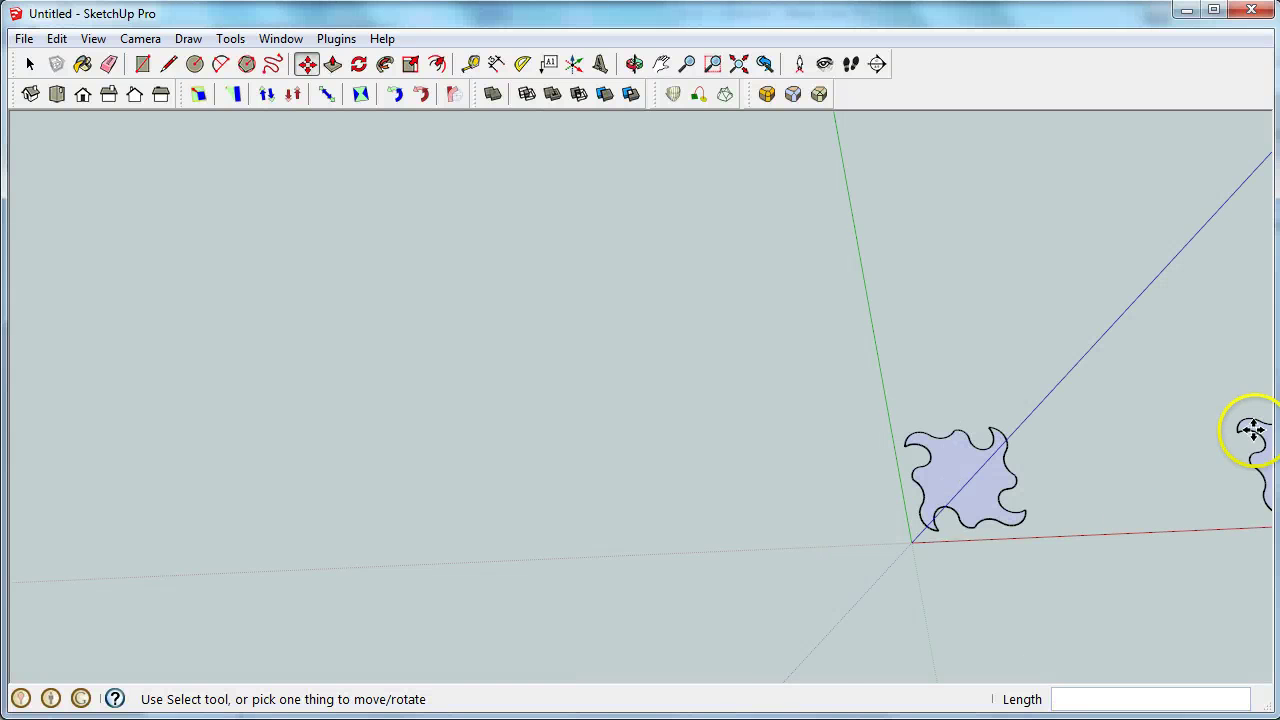
pyautogui.scroll(5, 1034, 506)
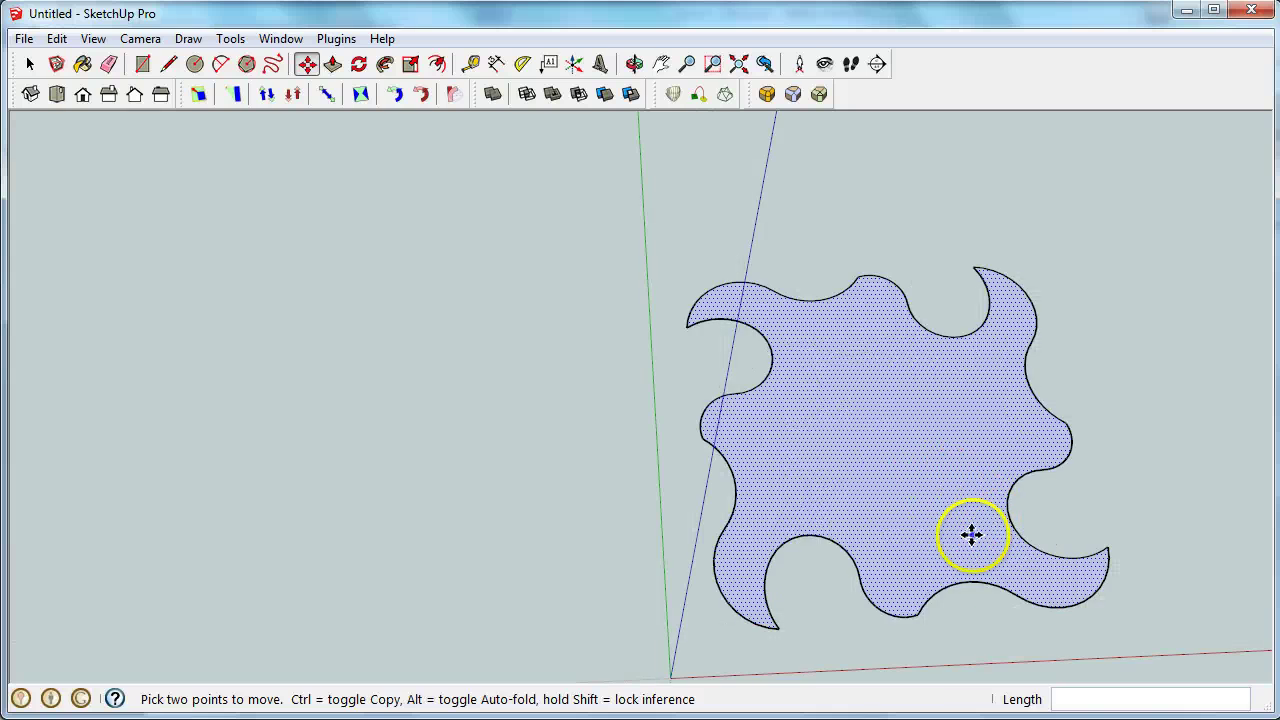
pyautogui.moveTo(970, 539)
pyautogui.mouseDown(button='middle')
pyautogui.moveTo(929, 497)
pyautogui.moveTo(986, 523)
pyautogui.mouseUp(button='middle')
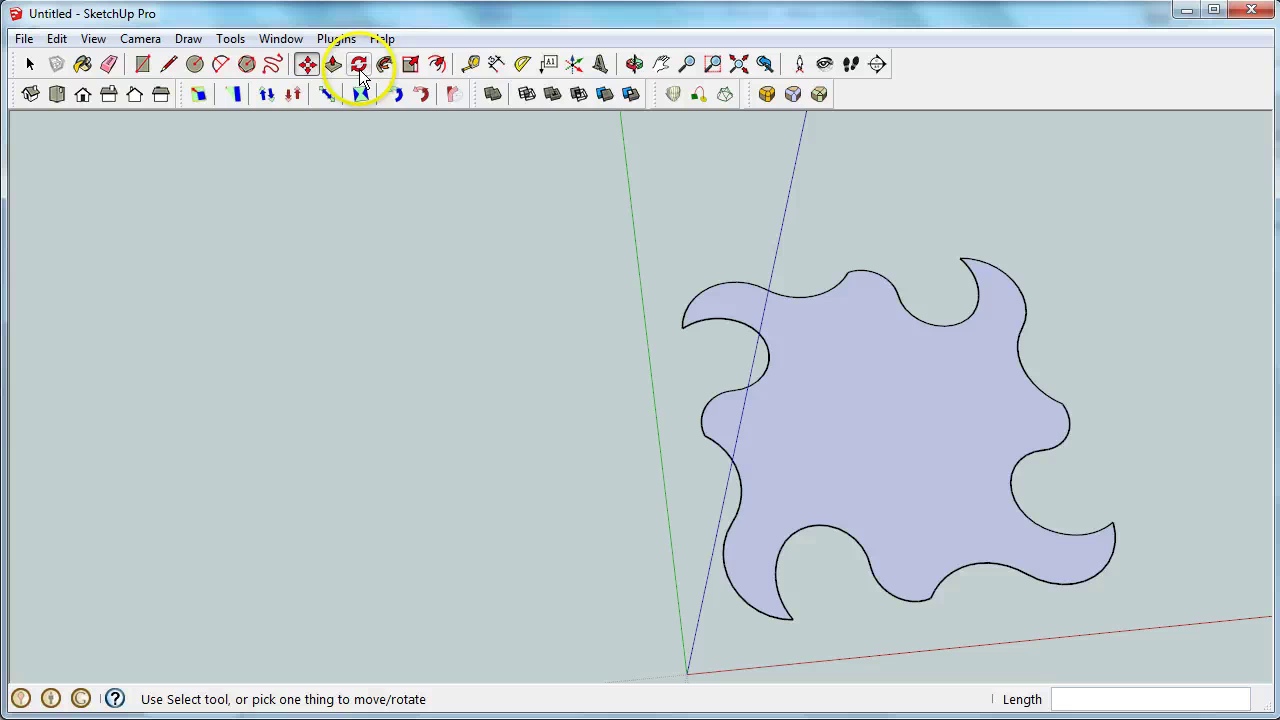
# Offset the wavy face's edges 15 mm outward.
pyautogui.click(437, 63)
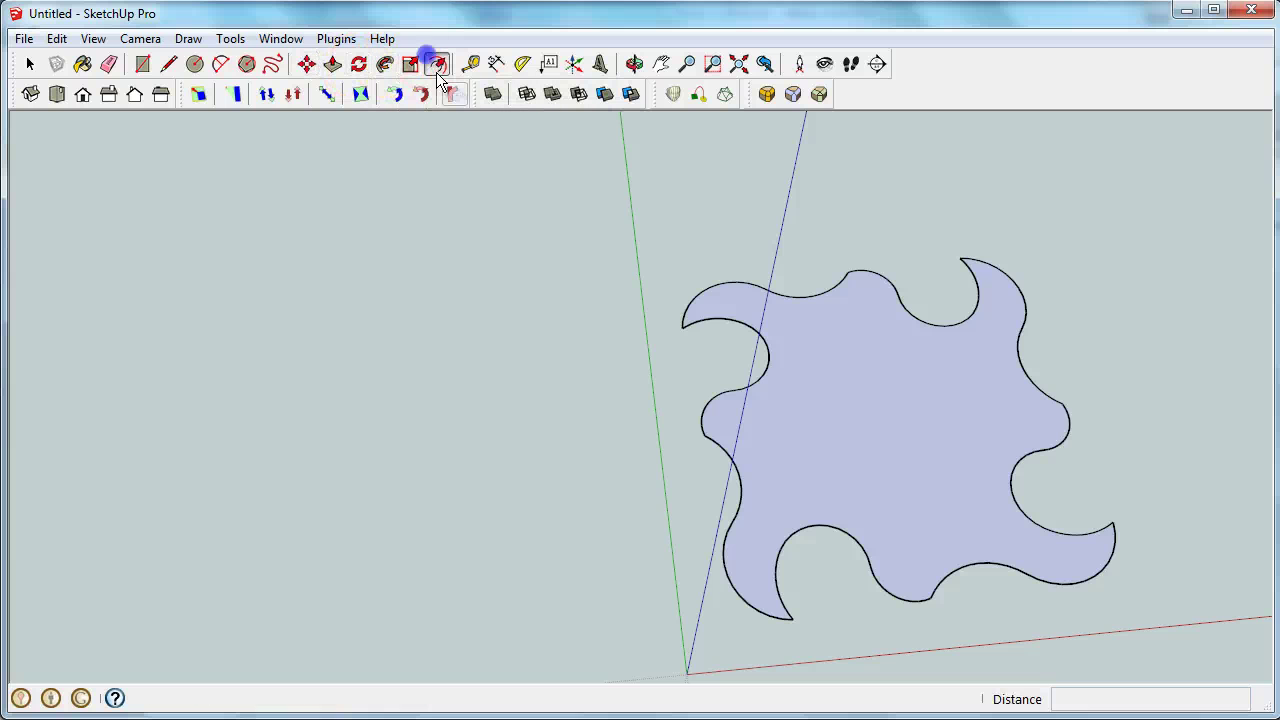
pyautogui.click(950, 537)
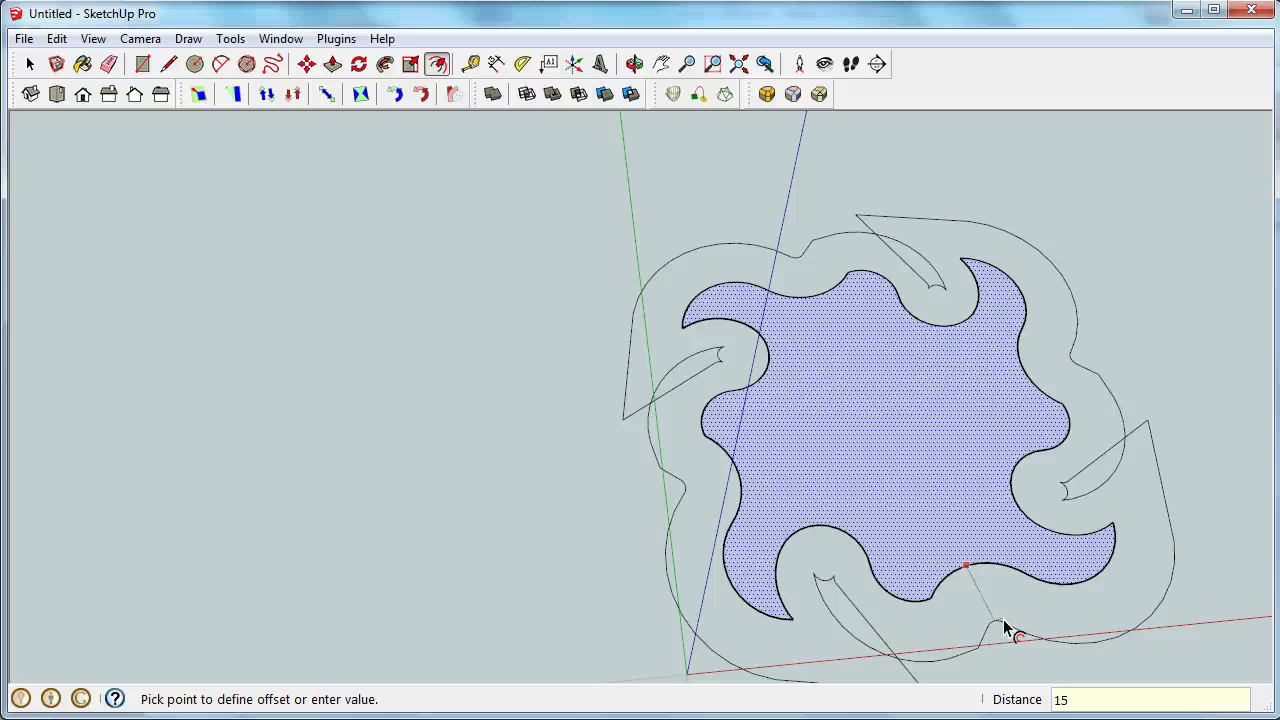
pyautogui.press('Return')
pyautogui.moveTo(1011, 634); pyautogui.dragTo(862, 598)
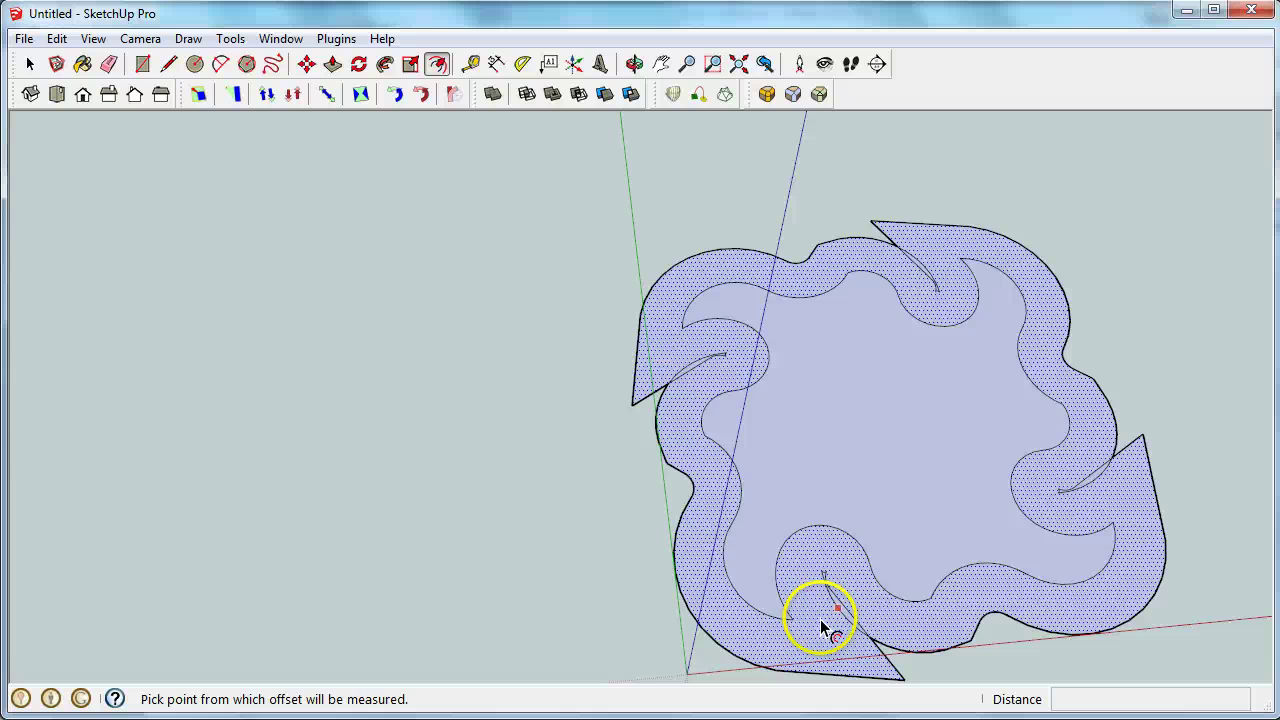
# Erase the leftover edges from inside a notch up to the top notch.
pyautogui.click(109, 63)
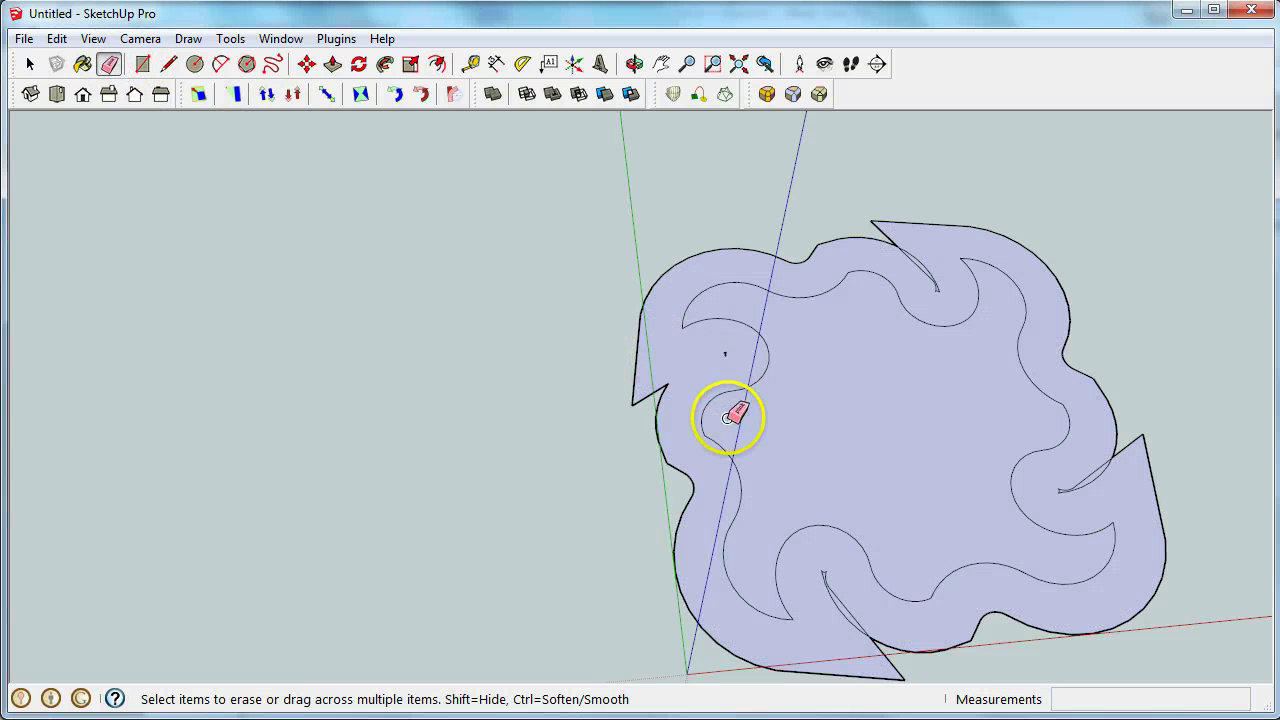
pyautogui.moveTo(1100, 487); pyautogui.dragTo(1104, 494)
pyautogui.moveTo(1025, 360)
pyautogui.mouseDown()
pyautogui.moveTo(1006, 283)
pyautogui.moveTo(917, 277)
pyautogui.mouseUp()
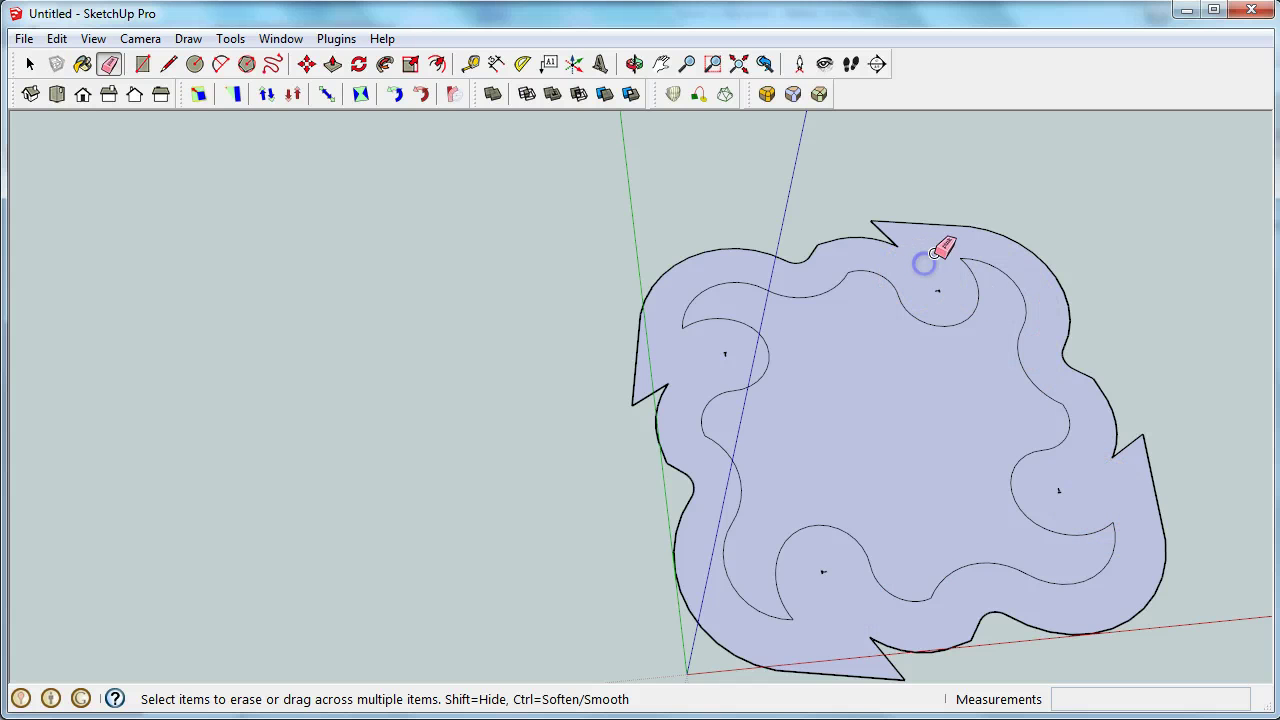
pyautogui.click(83, 62)
# Delete the outer ring face and the inner wavy face with its edges.
pyautogui.click(31, 65)
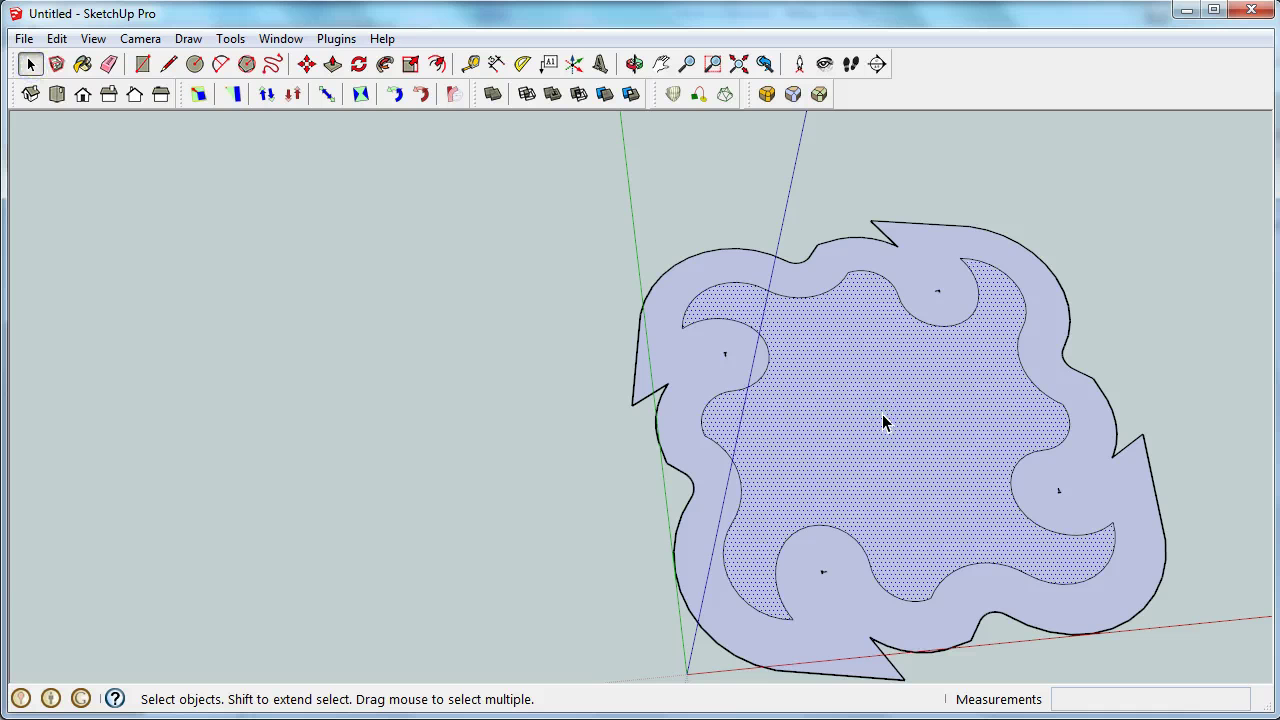
pyautogui.click(819, 263)
pyautogui.press('Delete')
pyautogui.doubleClick(885, 416)
pyautogui.press('Delete')
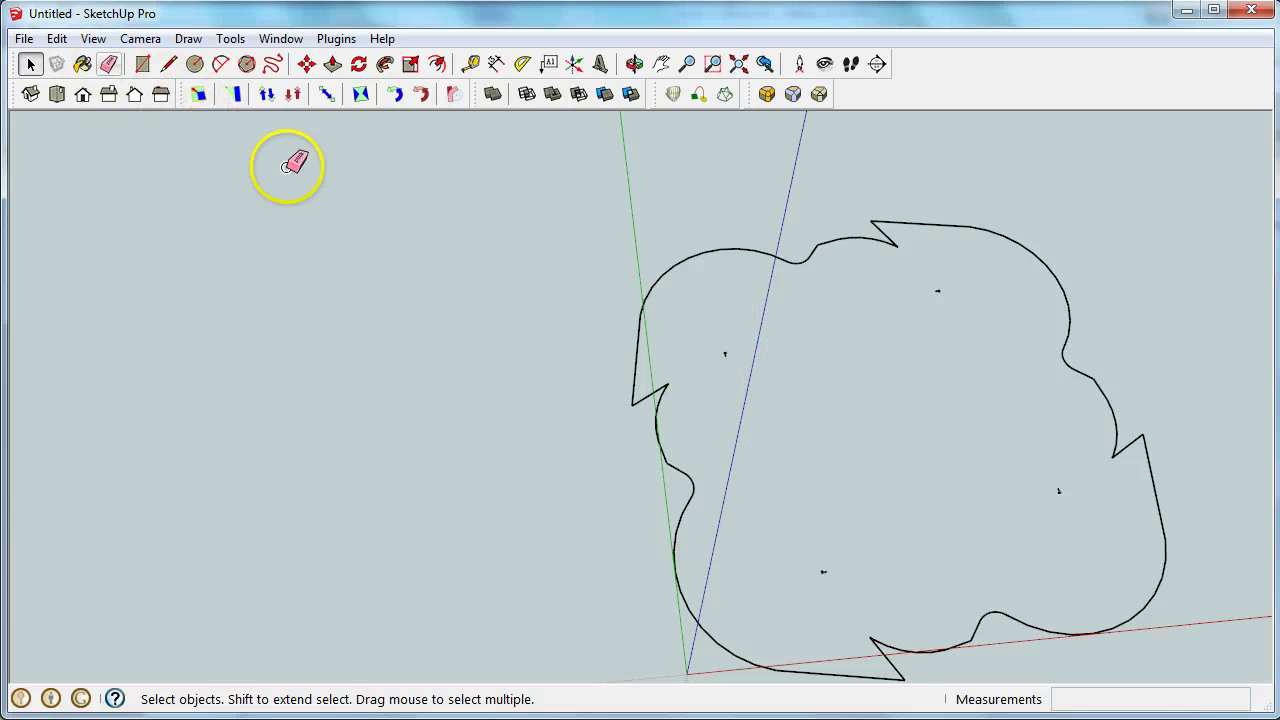
# Erase the three small stray edge fragments around the offset outline.
pyautogui.click(109, 63)
pyautogui.click(821, 569)
pyautogui.click(1088, 479)
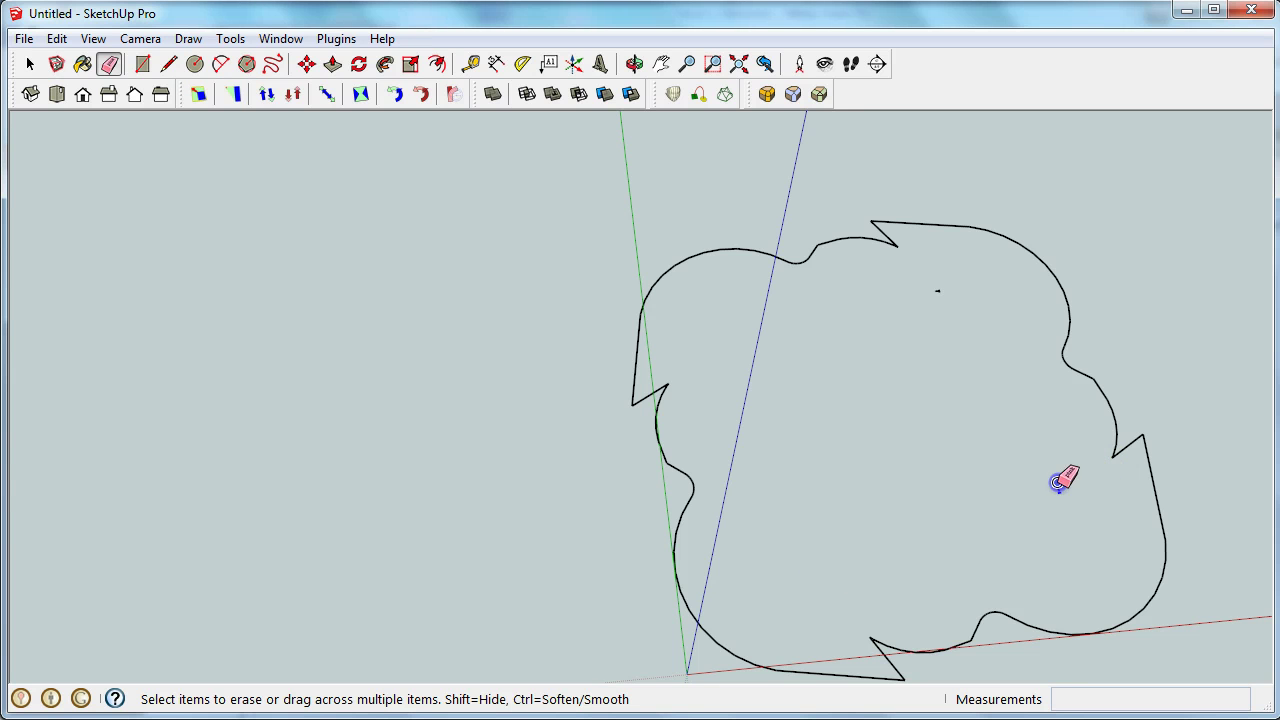
pyautogui.click(919, 290)
# Draw a line across the outline to fill it with a face, then erase the line.
pyautogui.click(168, 63)
pyautogui.click(800, 262)
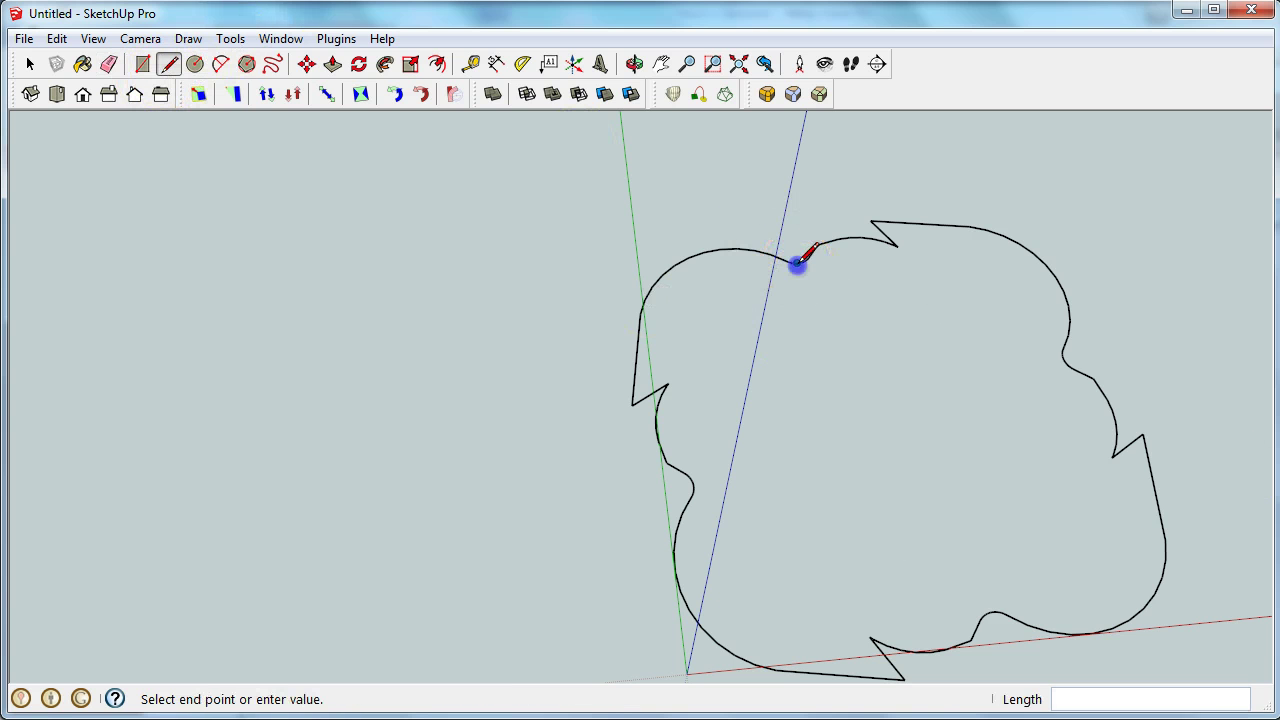
pyautogui.click(990, 610)
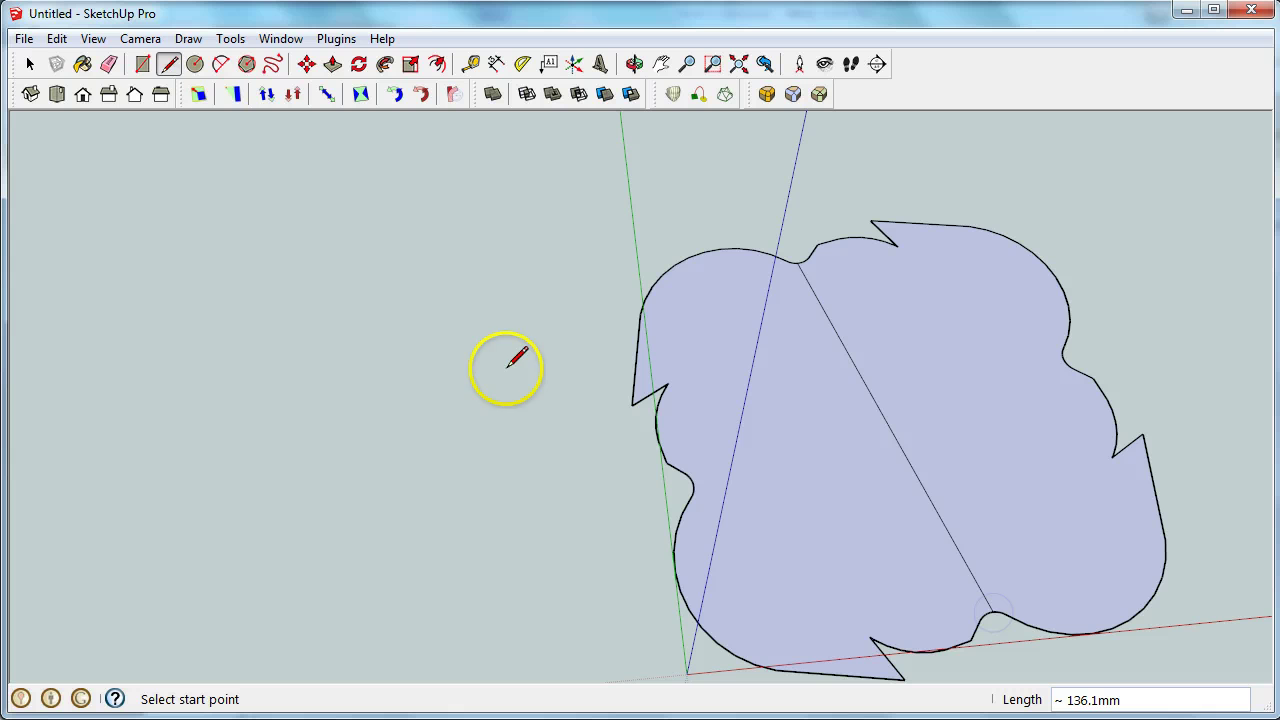
pyautogui.click(109, 63)
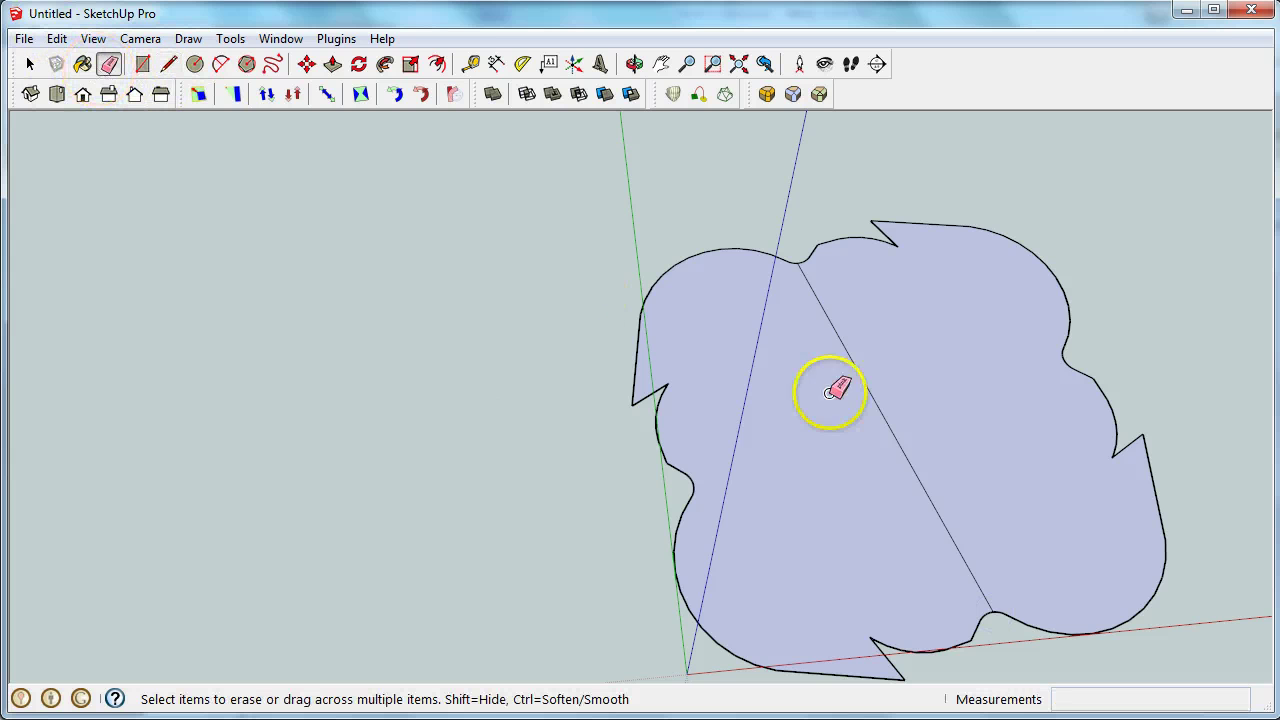
pyautogui.click(876, 388)
# Push/Pull the filled outline up 4.3 mm into the base slab.
pyautogui.click(332, 63)
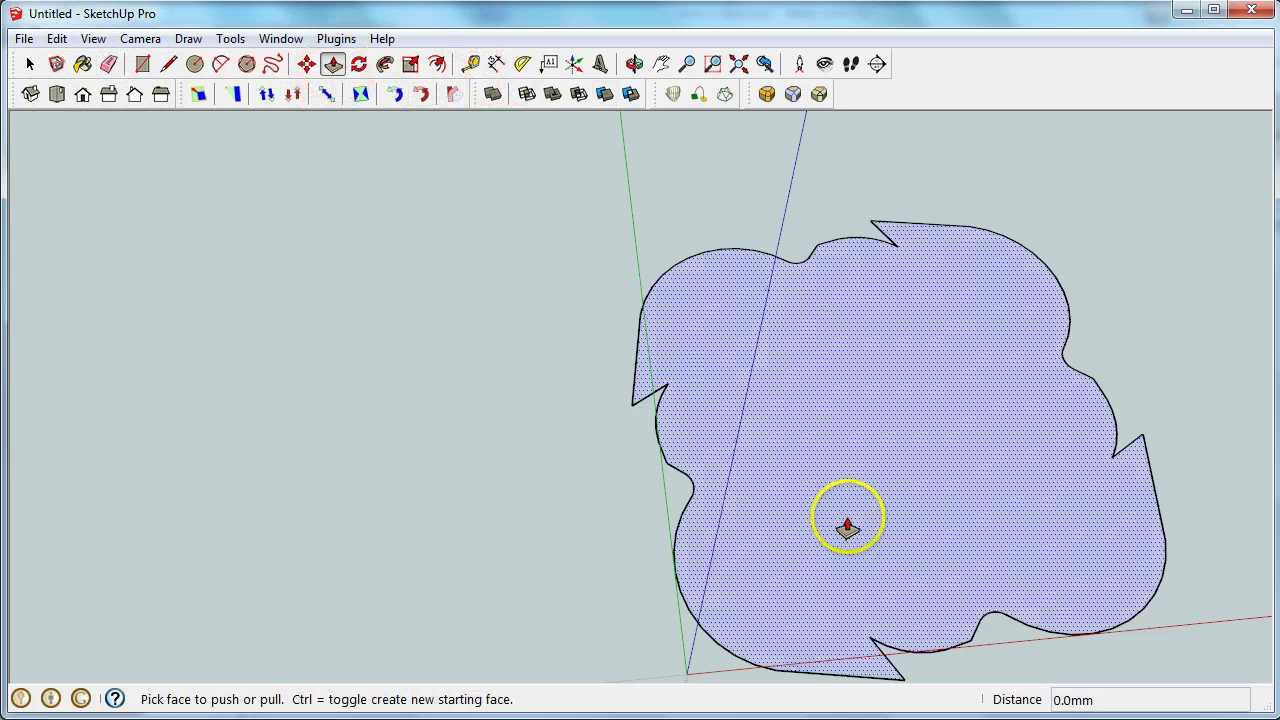
pyautogui.click(882, 553)
pyautogui.click(886, 553)
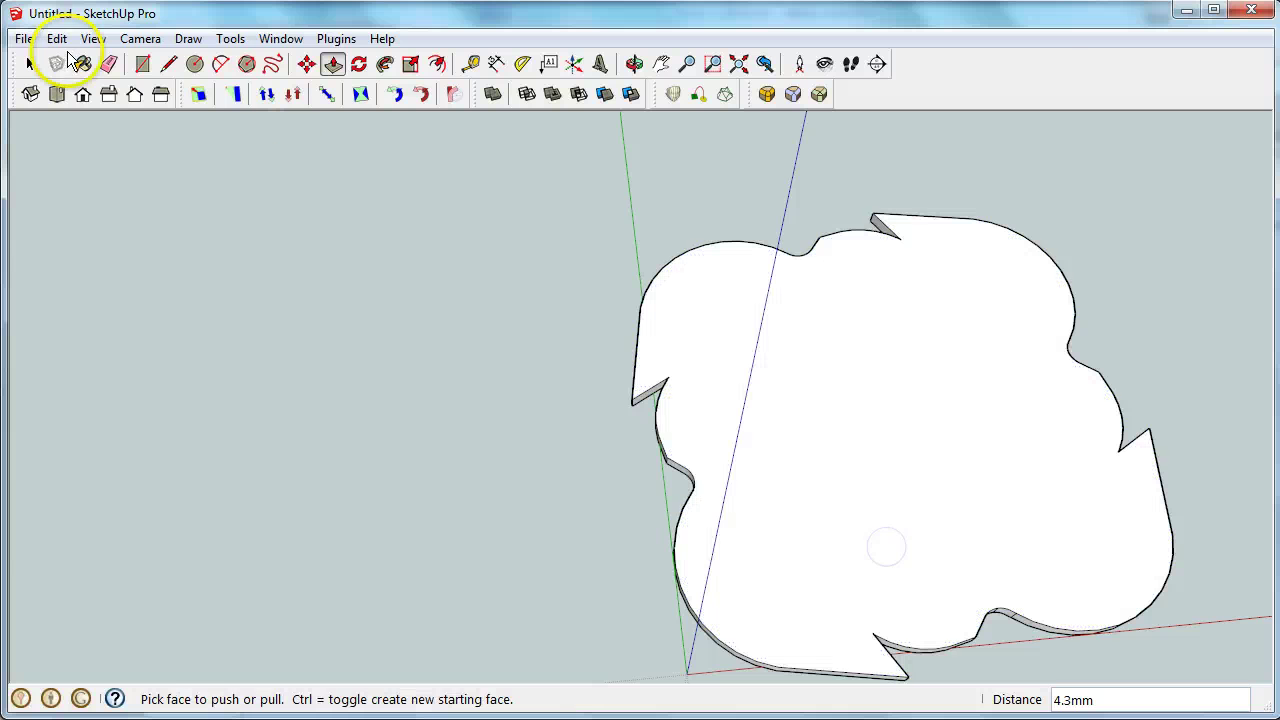
# Offset the base's top face edge 10 mm inward.
pyautogui.click(438, 66)
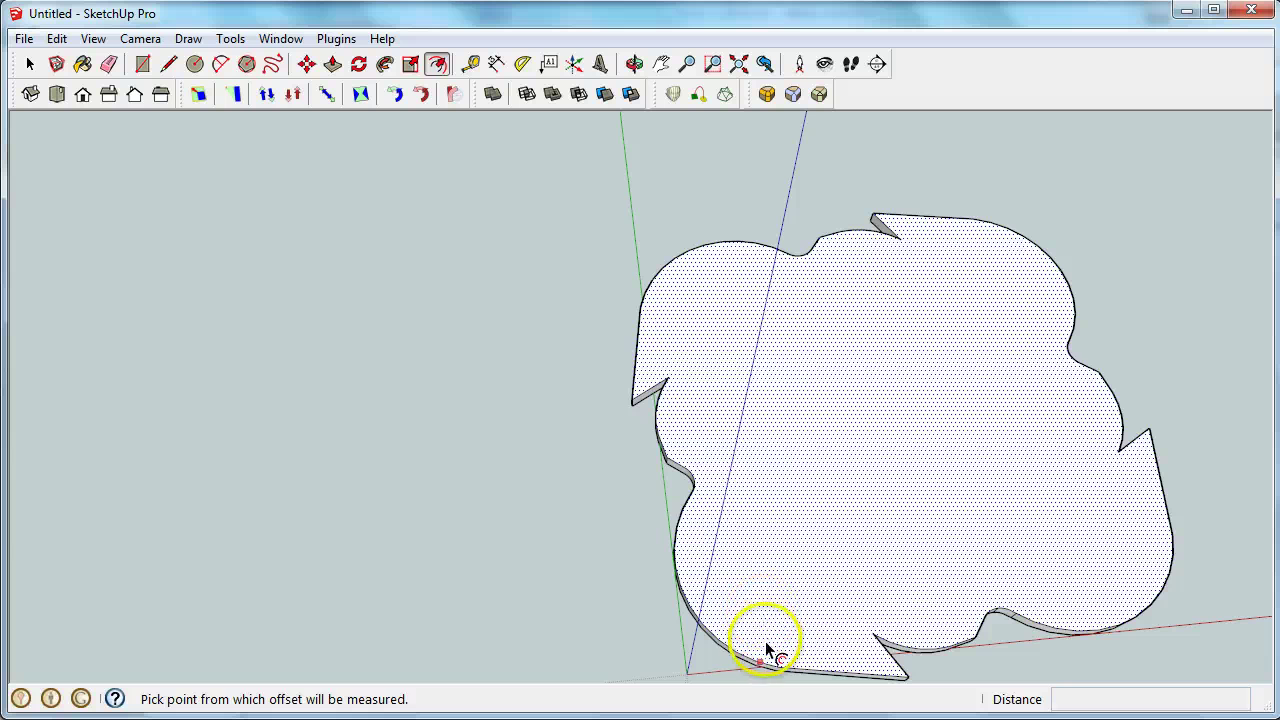
pyautogui.click(766, 645)
pyautogui.write('10')
pyautogui.press('Return')
pyautogui.click(846, 649)
pyautogui.moveTo(878, 670); pyautogui.dragTo(930, 650, button='middle')
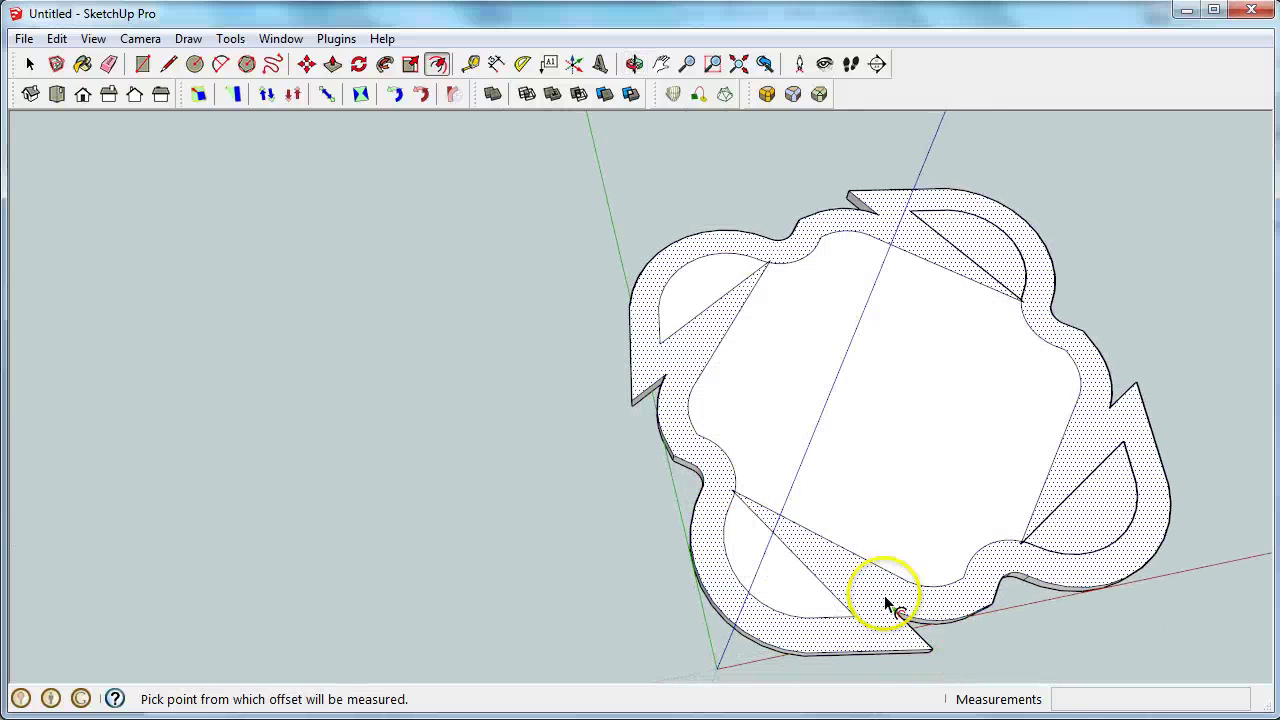
pyautogui.moveTo(928, 625); pyautogui.dragTo(943, 583, button='middle')
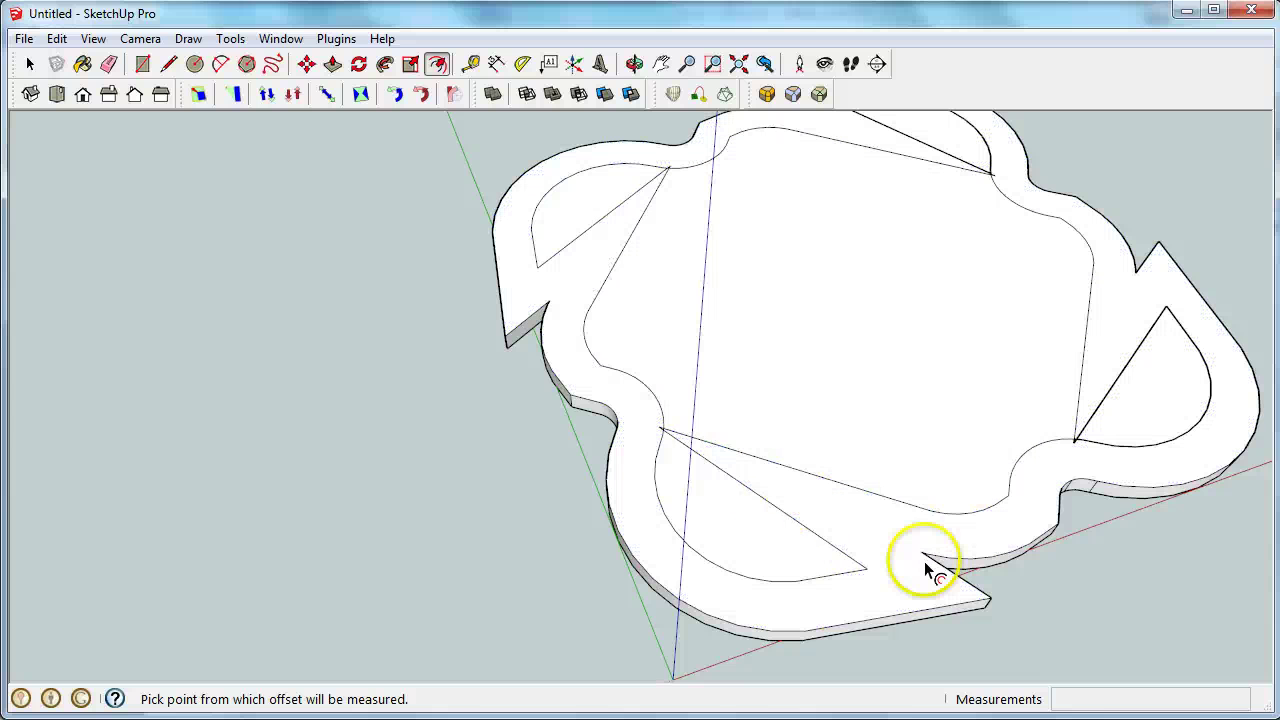
# Draw straight lines across the corner ears from the inner outline to the base's outer edge.
pyautogui.click(168, 63)
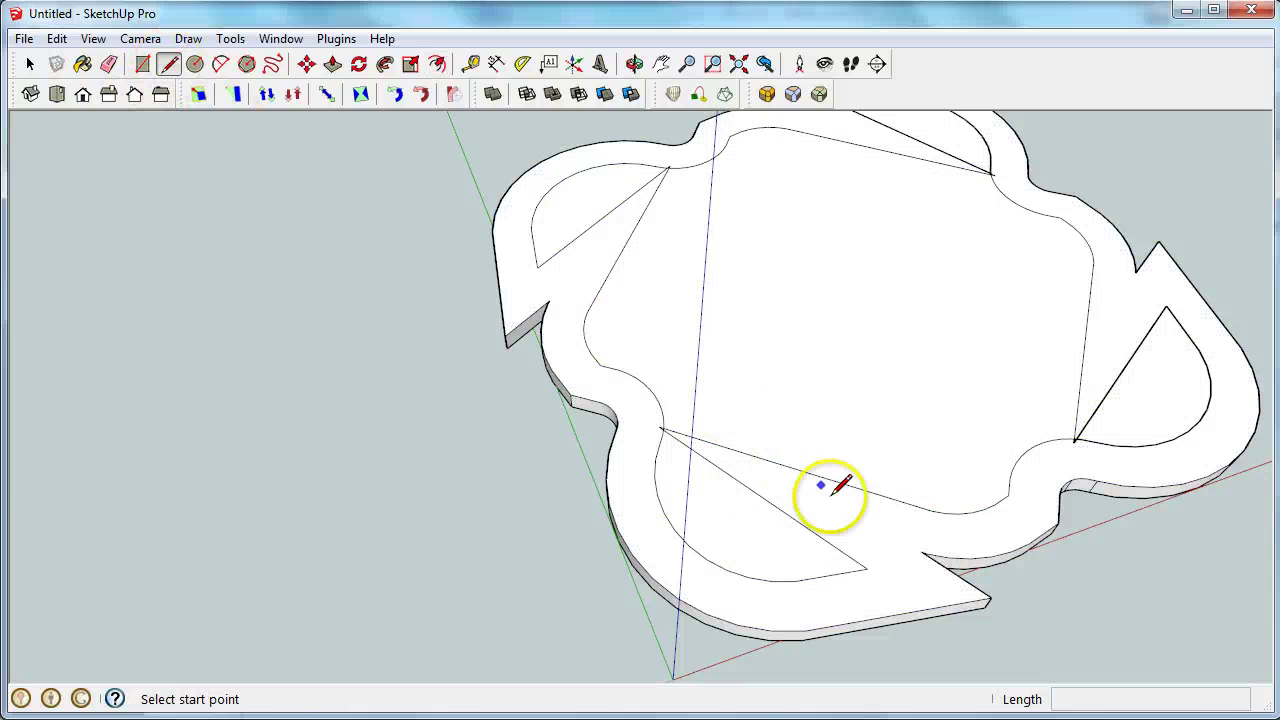
pyautogui.click(866, 569)
pyautogui.click(944, 514)
pyautogui.click(1168, 302)
pyautogui.click(1090, 247)
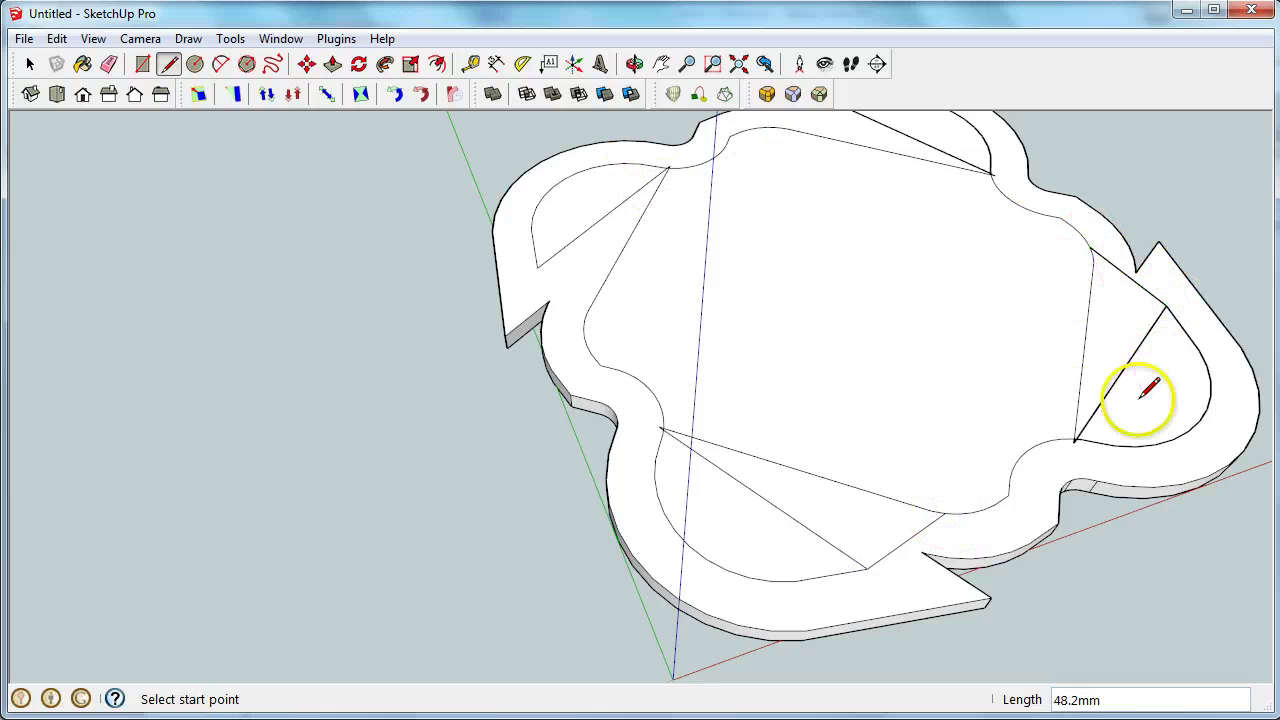
pyautogui.scroll(-3, 820, 250)
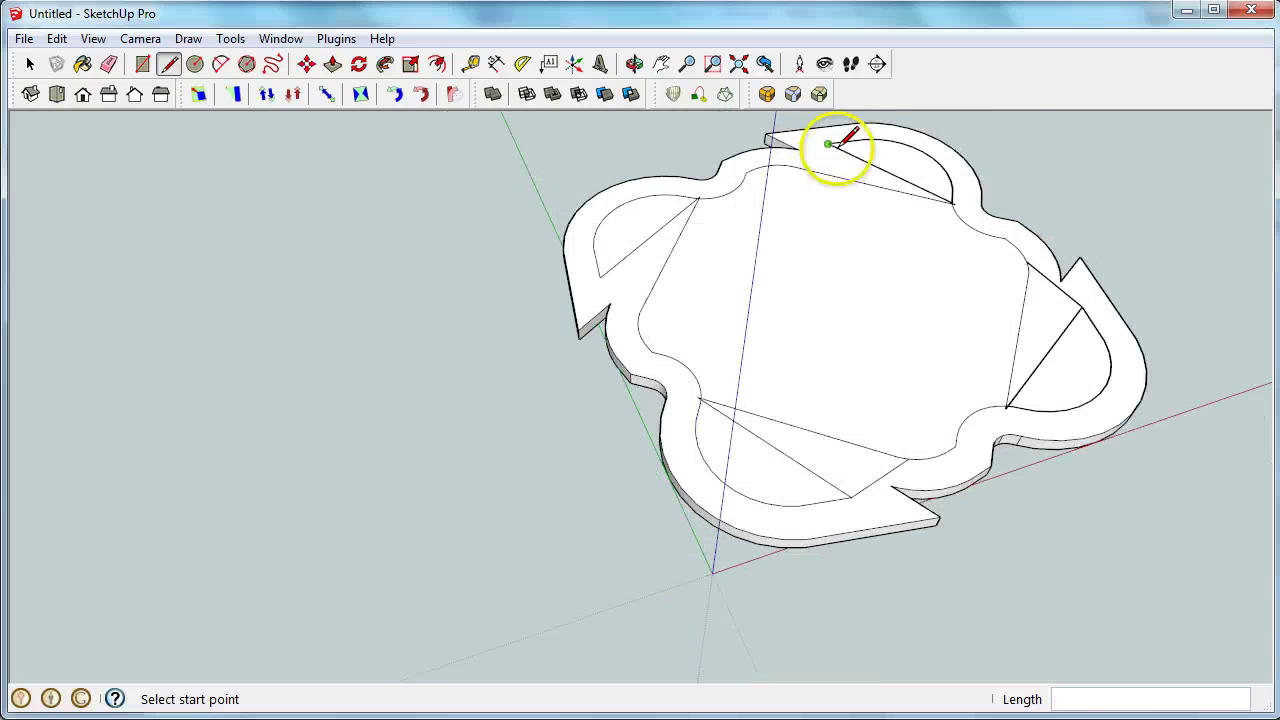
pyautogui.click(783, 164)
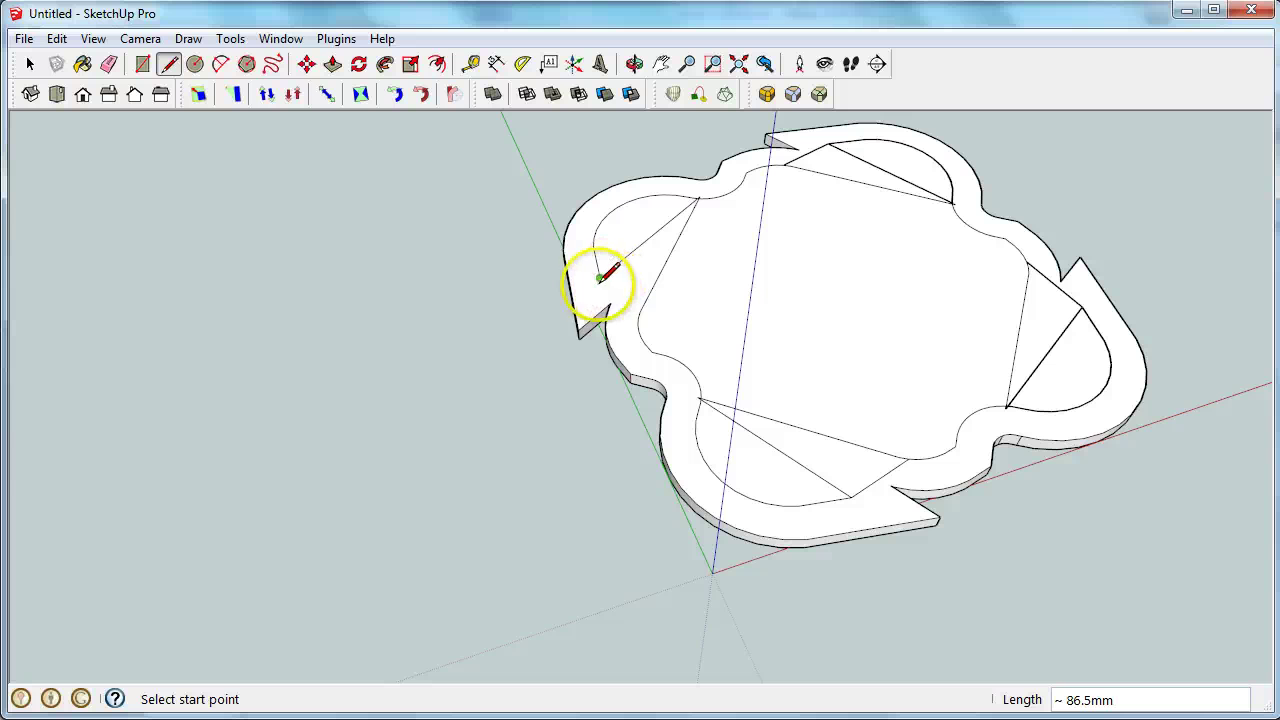
pyautogui.click(600, 277)
# Finish the last line on the inner outline, then erase the top-face and diagonal lines.
pyautogui.click(641, 313)
pyautogui.scroll(3, 700, 205)
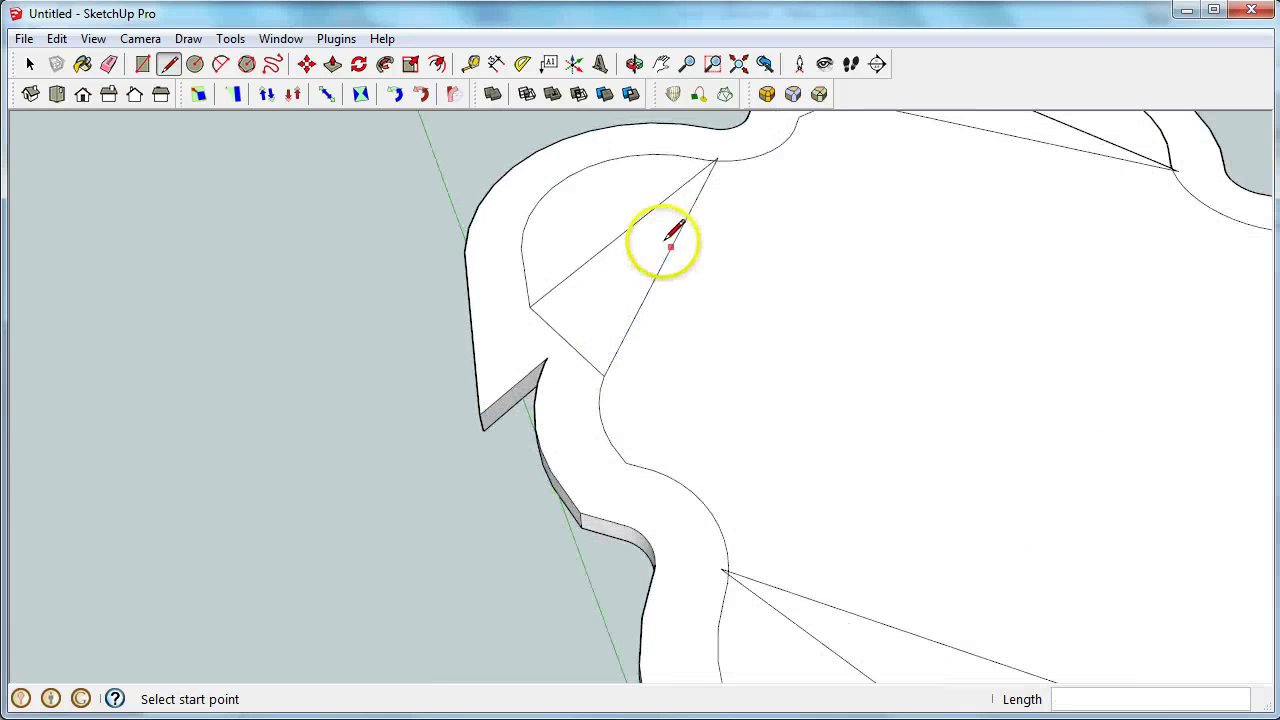
pyautogui.click(109, 63)
pyautogui.click(679, 253)
pyautogui.scroll(5, 716, 146)
pyautogui.scroll(-6, 710, 170)
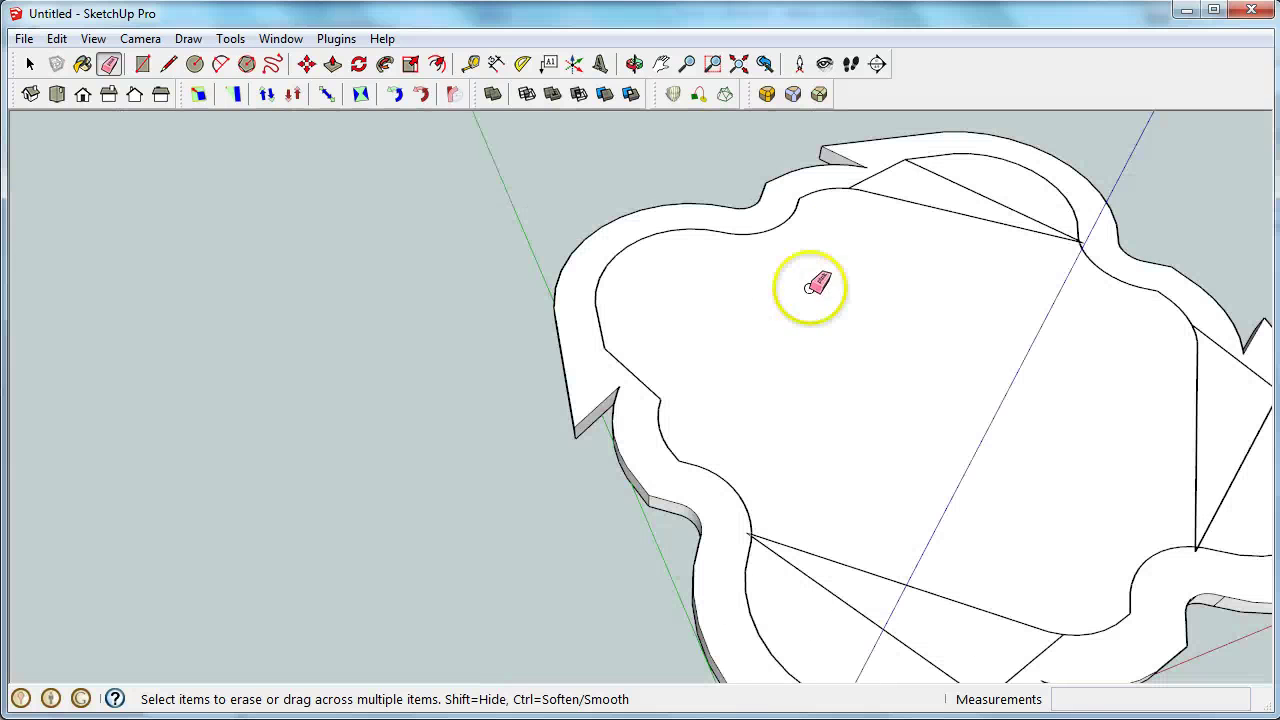
pyautogui.click(963, 183)
# Erase the two remaining stray edges on the base.
pyautogui.scroll(6, 1100, 245)
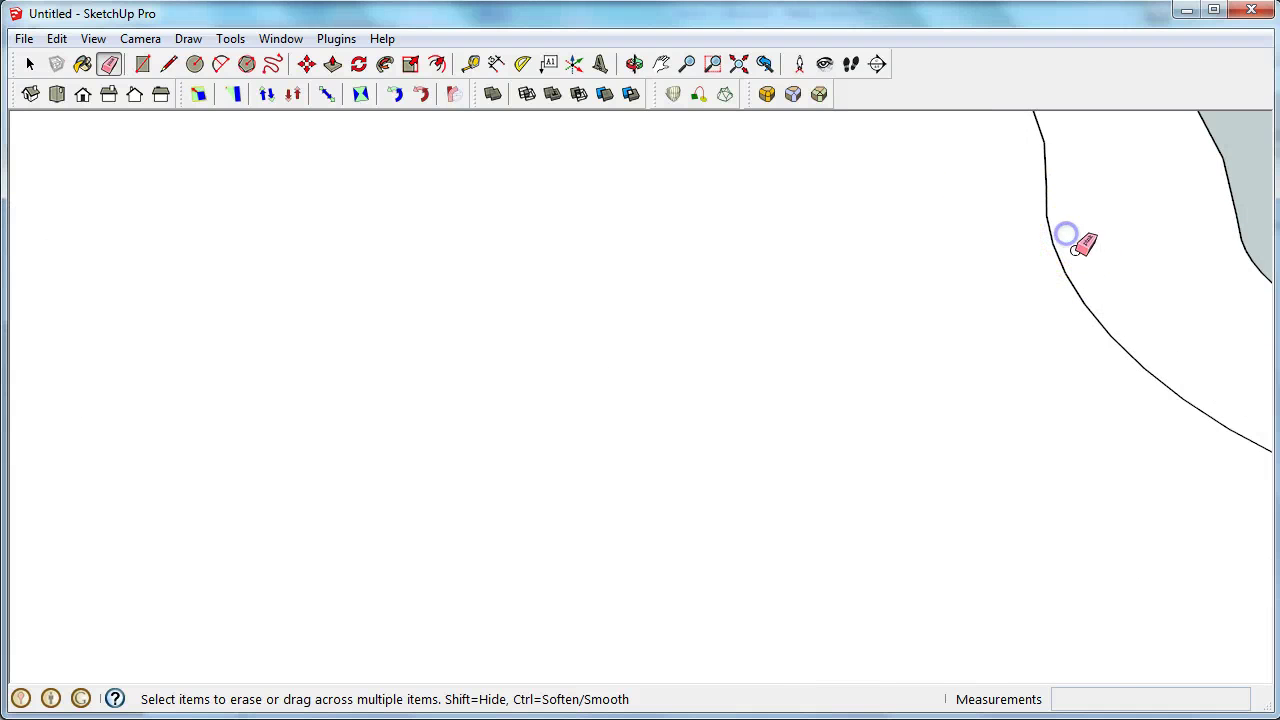
pyautogui.scroll(-6, 1087, 264)
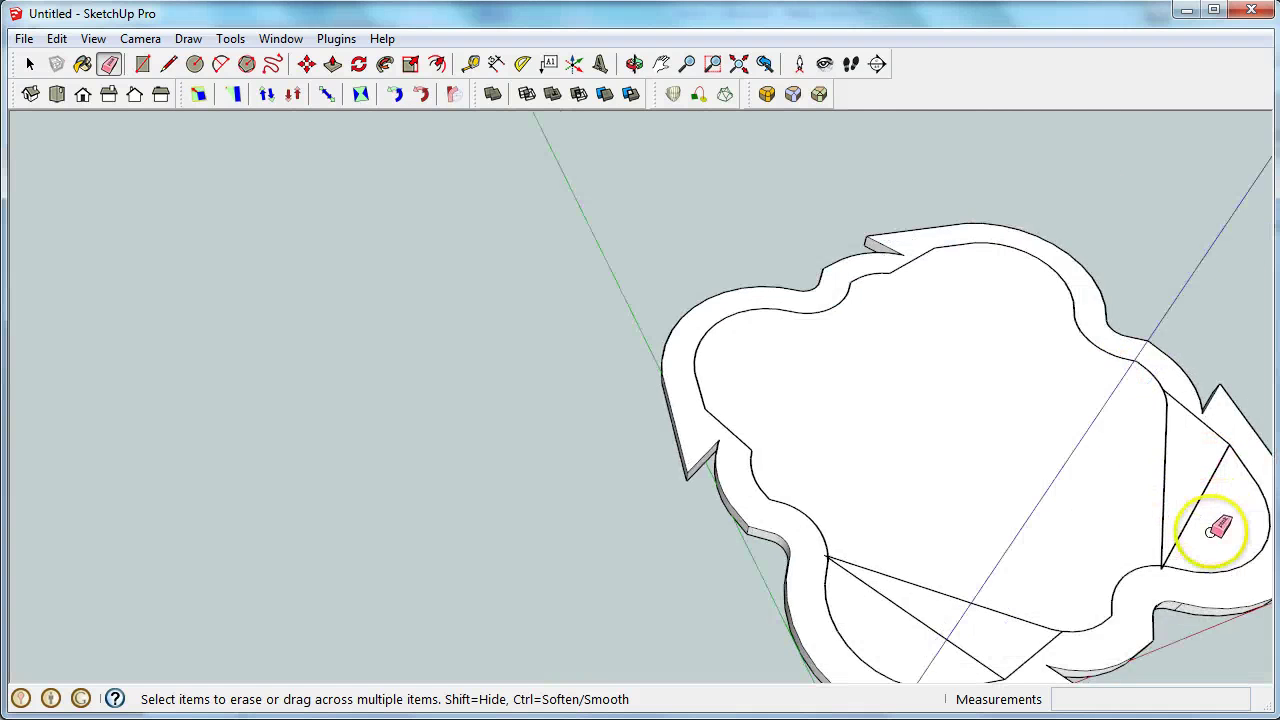
pyautogui.scroll(3, 1215, 530)
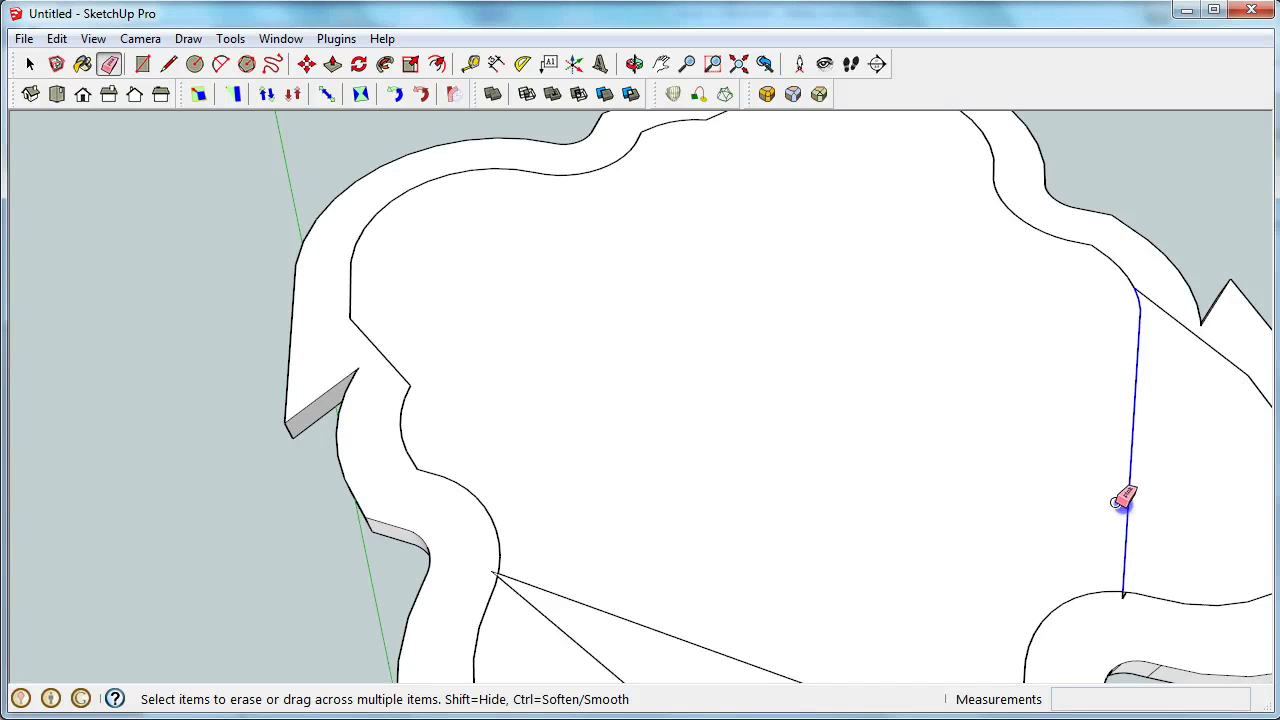
pyautogui.scroll(3, 1128, 595)
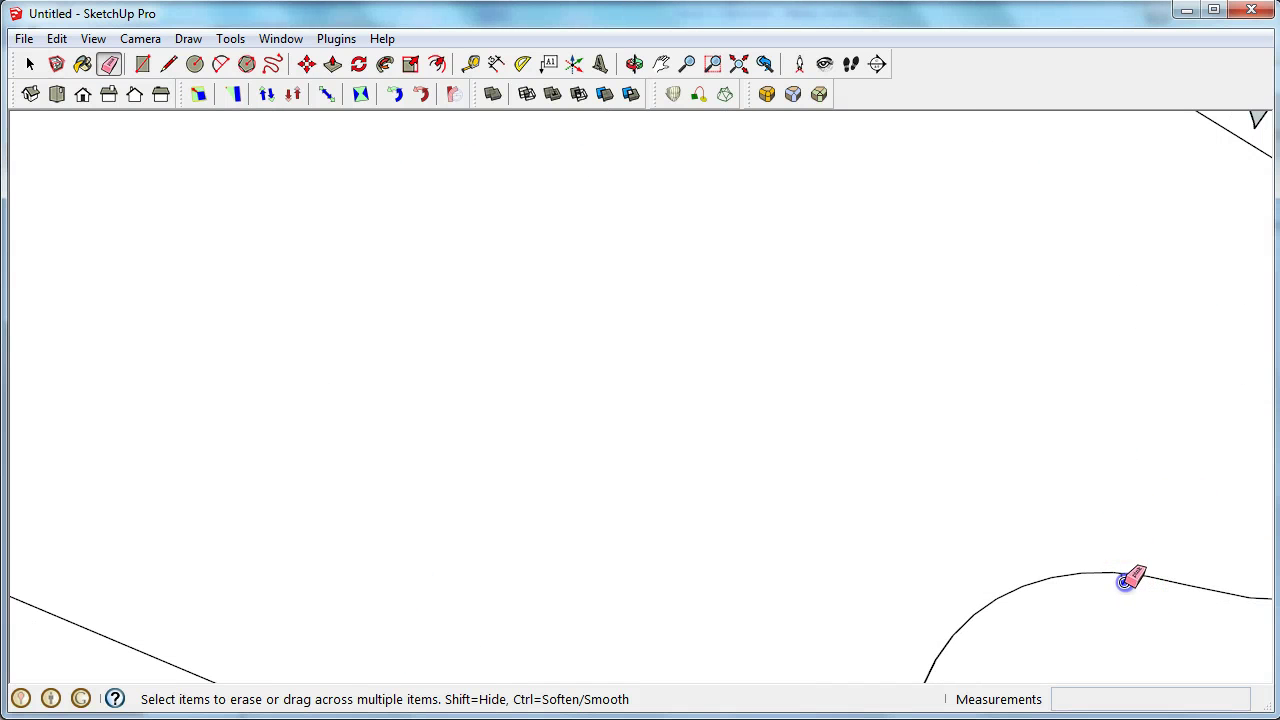
pyautogui.scroll(-6, 1110, 615)
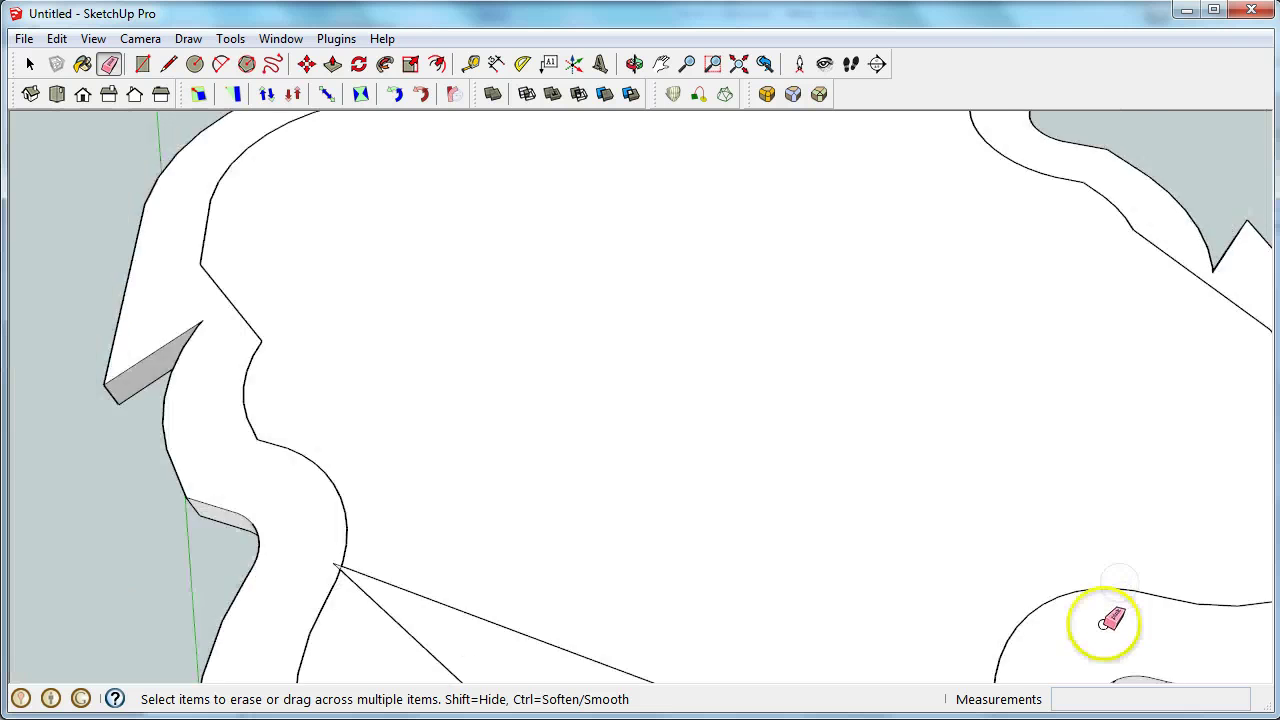
pyautogui.moveTo(1060, 632)
pyautogui.mouseDown(button='middle')
pyautogui.moveTo(1048, 646)
pyautogui.moveTo(1251, 553)
pyautogui.mouseUp(button='middle')
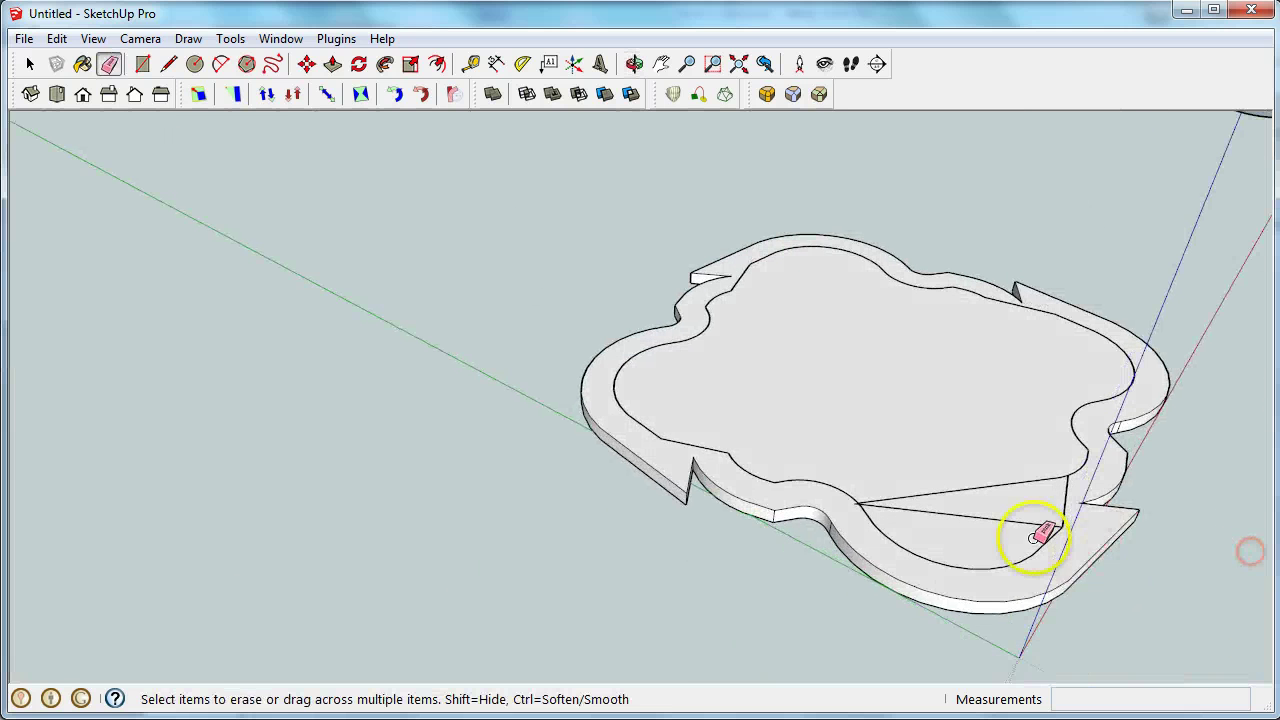
pyautogui.scroll(3, 1034, 531)
pyautogui.moveTo(917, 440); pyautogui.dragTo(914, 443)
pyautogui.scroll(3, 700, 470)
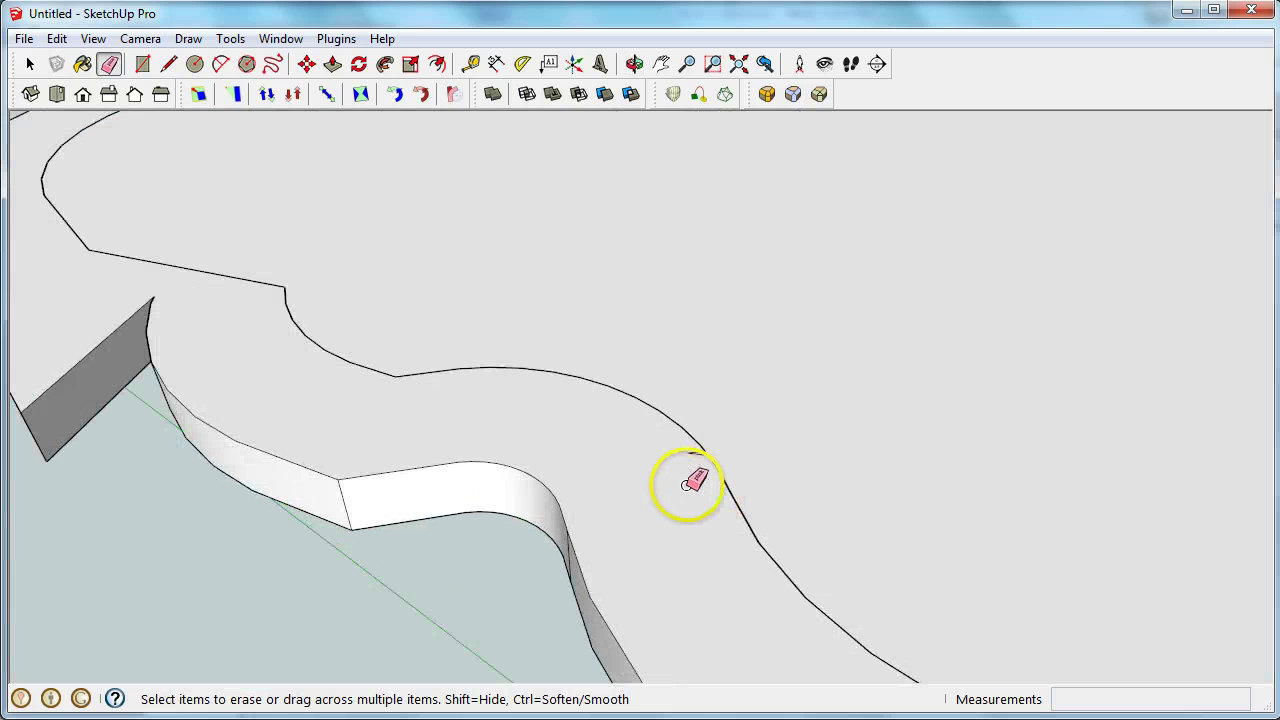
pyautogui.scroll(-1, 694, 449)
pyautogui.scroll(-3, 735, 508)
pyautogui.moveTo(737, 503); pyautogui.dragTo(237, 122, button='middle')
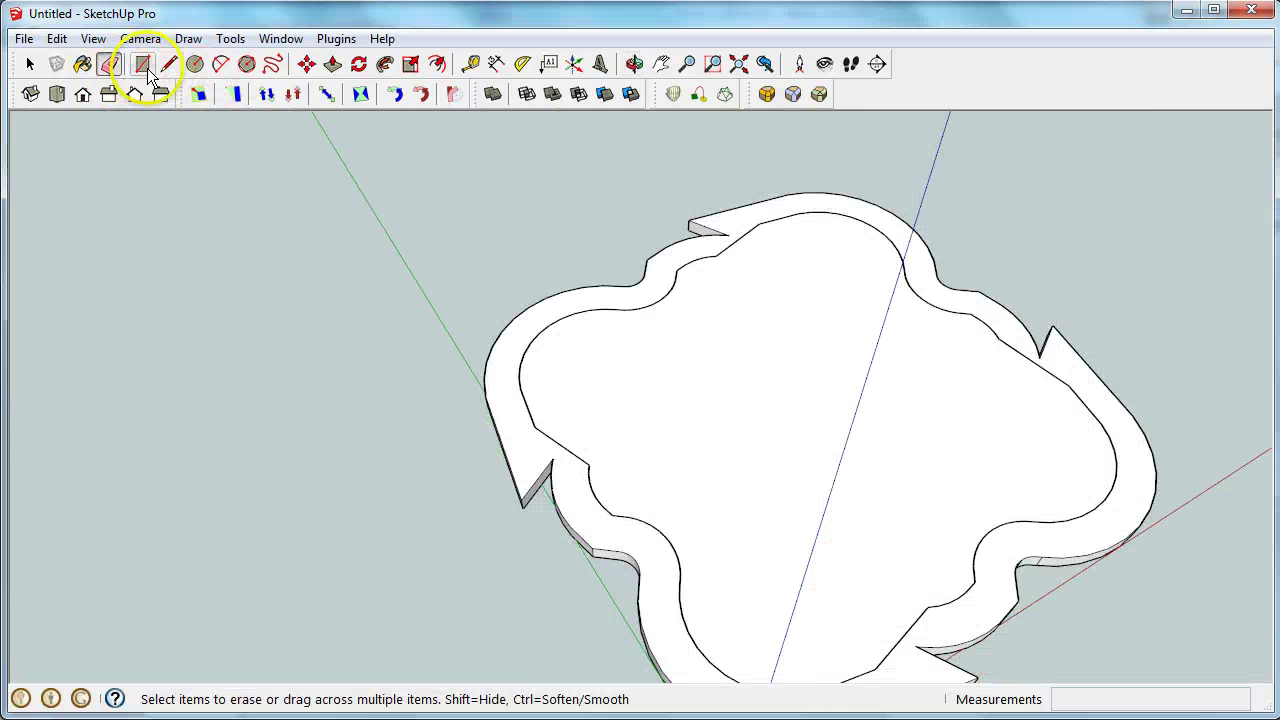
# Intersect the inner cookie curve with the model using Intersect Faces > With Model.
pyautogui.click(332, 63)
pyautogui.scroll(-5, 720, 509)
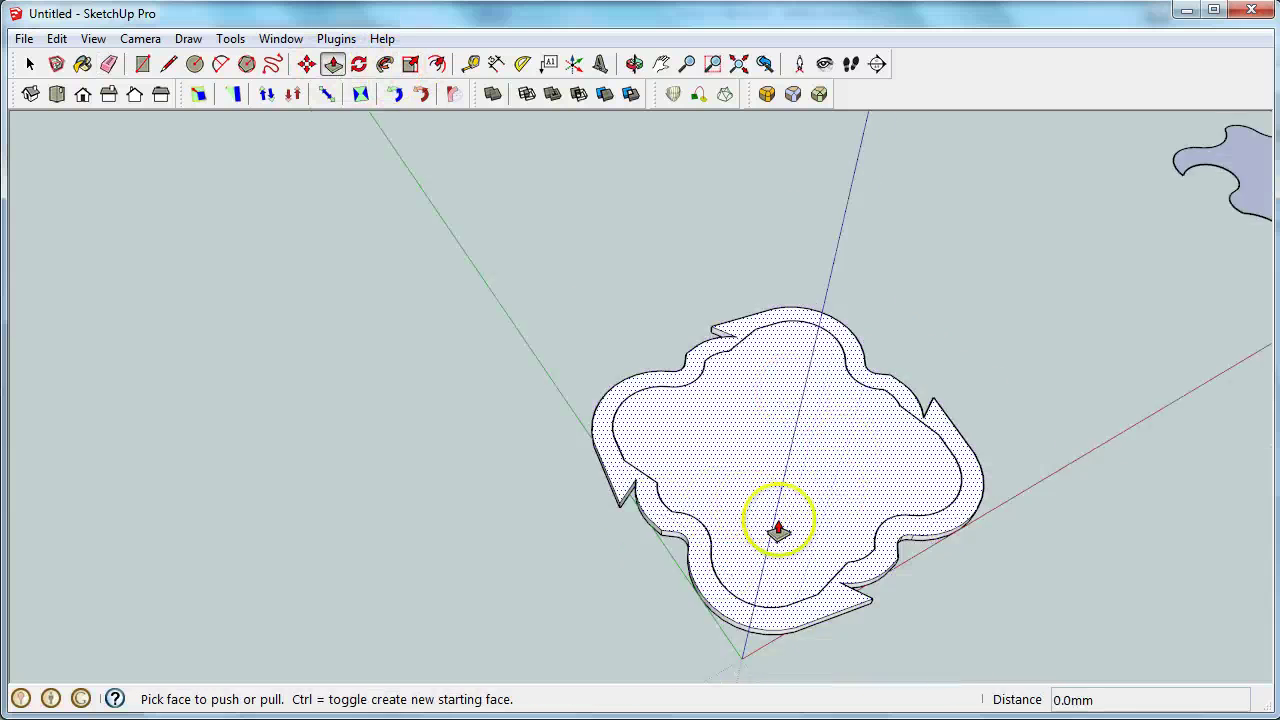
pyautogui.moveTo(806, 534); pyautogui.dragTo(700, 471, button='middle')
pyautogui.scroll(4, 757, 594)
pyautogui.scroll(3, 760, 530)
pyautogui.scroll(-2, 740, 600)
pyautogui.scroll(5, 760, 625)
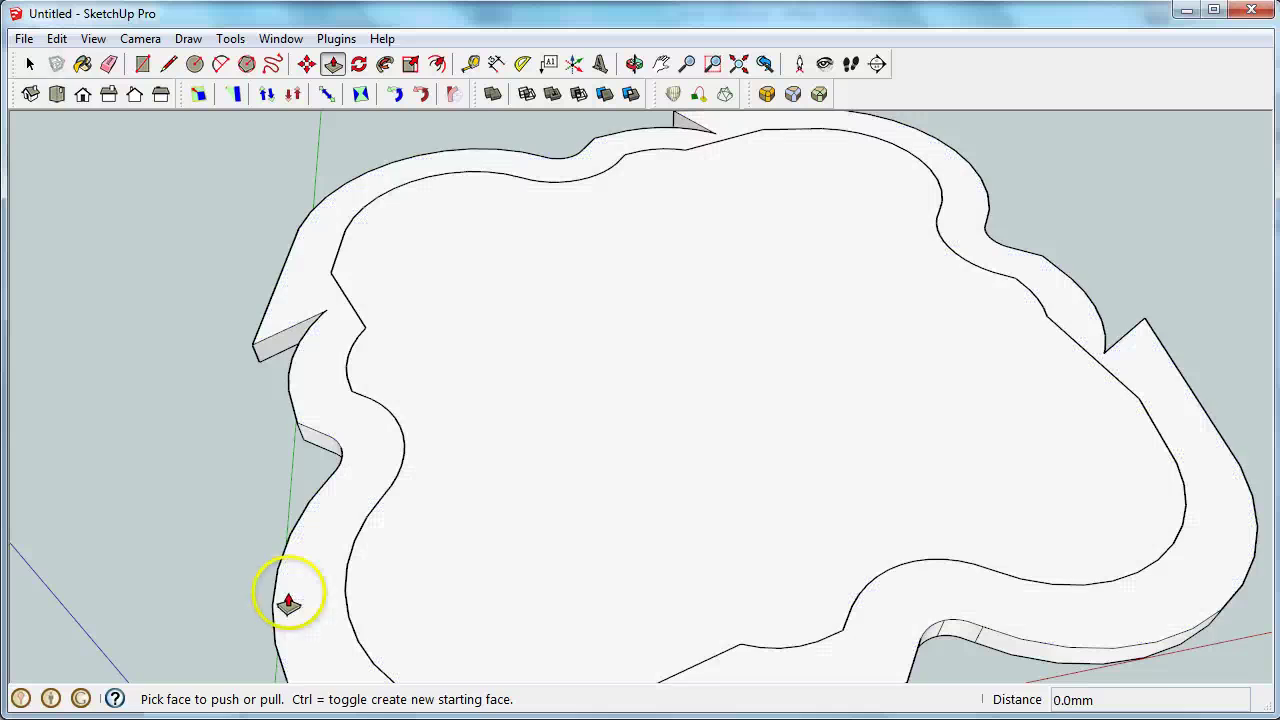
pyautogui.click(30, 64)
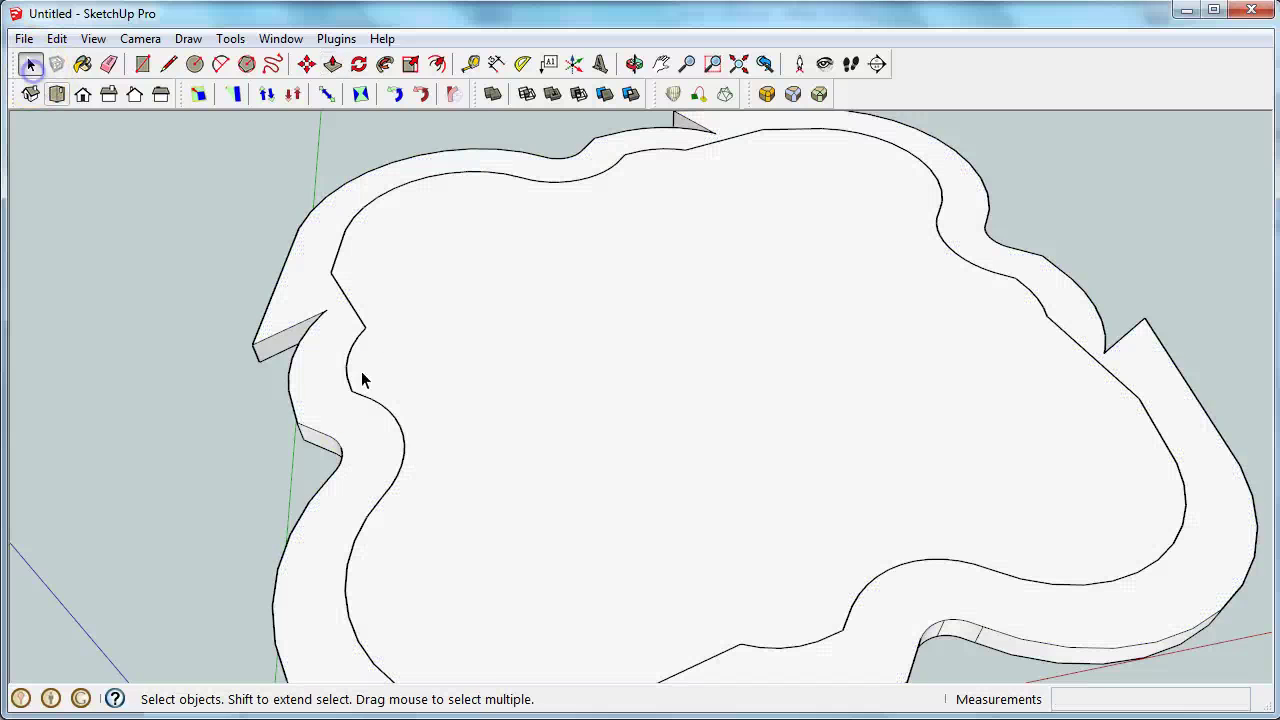
pyautogui.rightClick(401, 437)
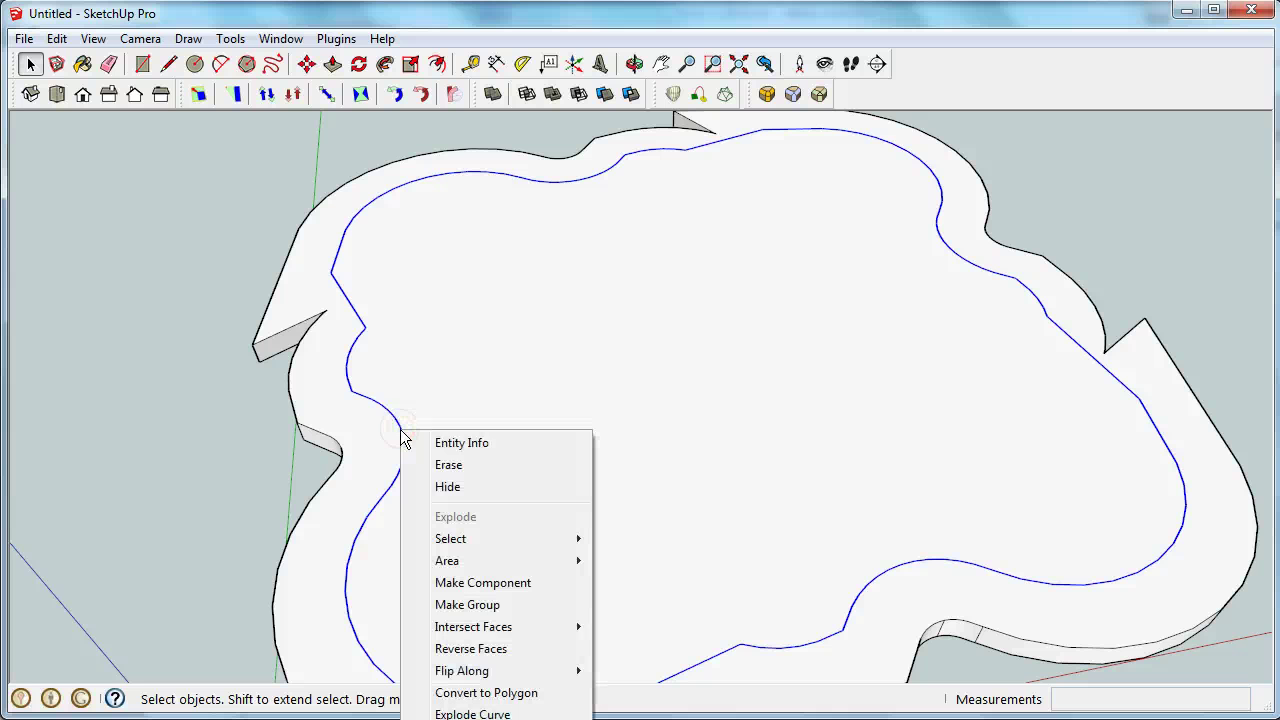
pyautogui.moveTo(545, 628)
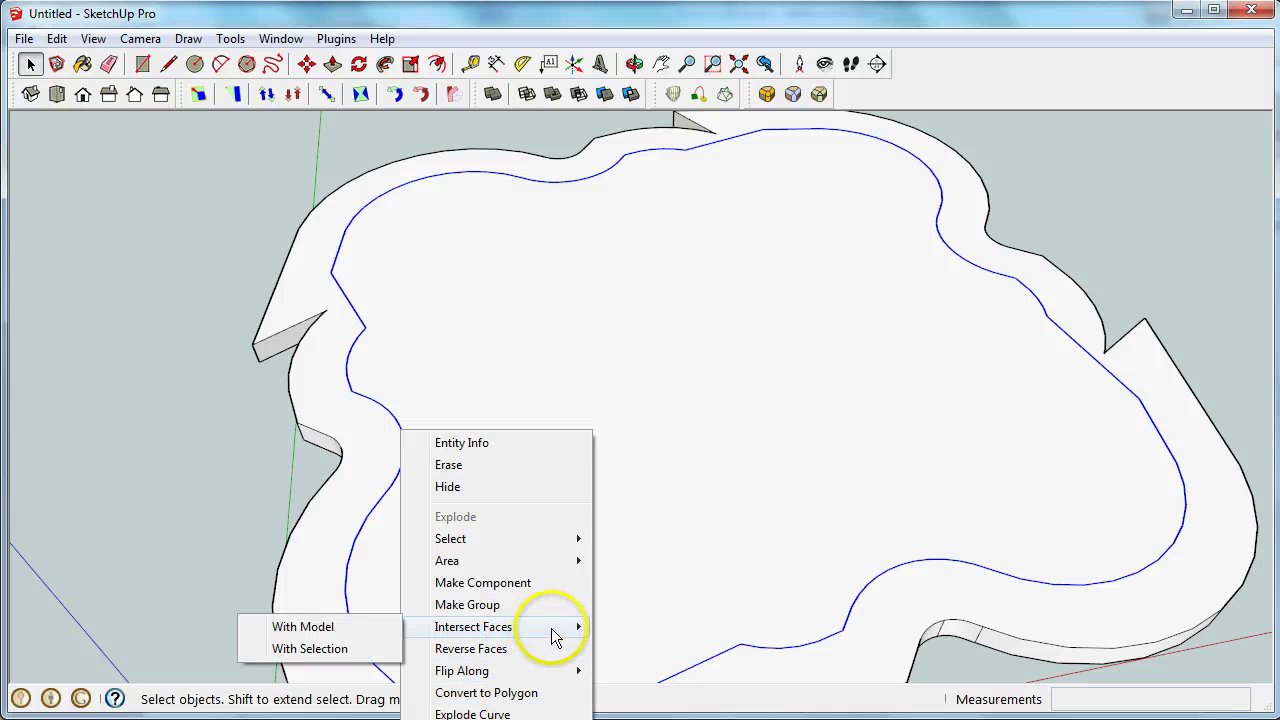
pyautogui.click(338, 627)
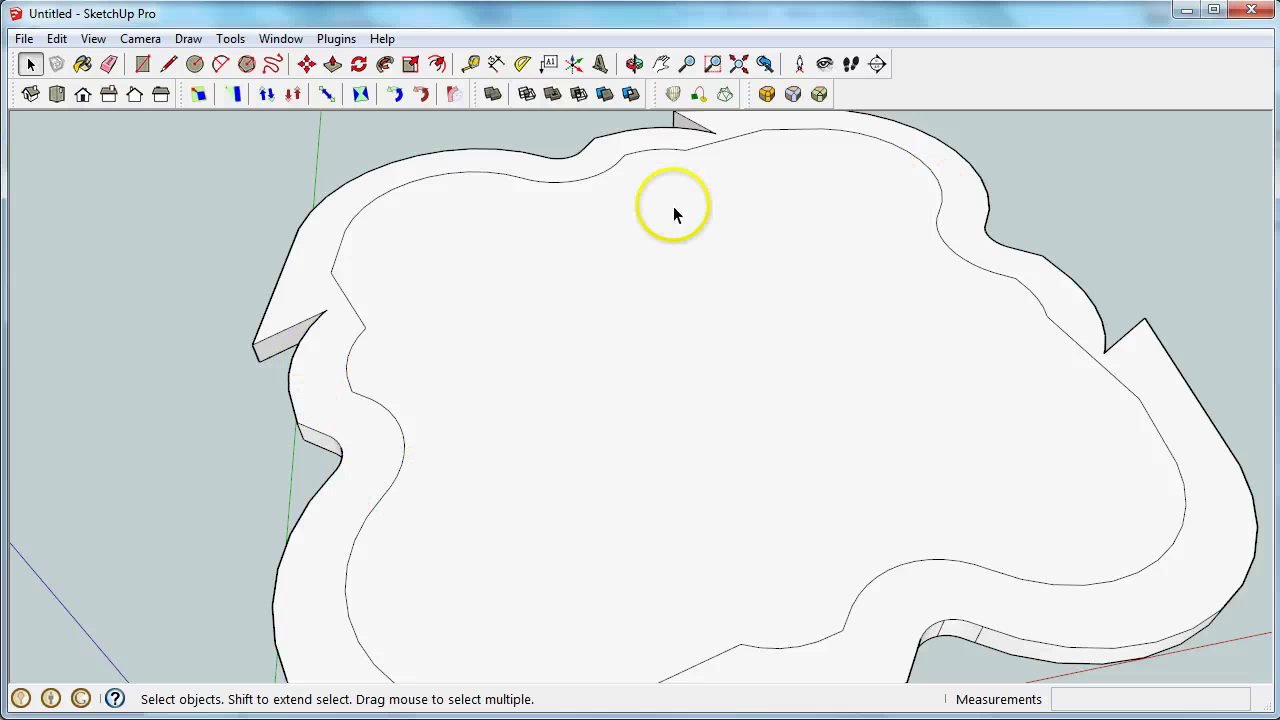
# Select the inner cookie-shaped face.
pyautogui.click(571, 456)
pyautogui.click(364, 506)
pyautogui.click(500, 520)
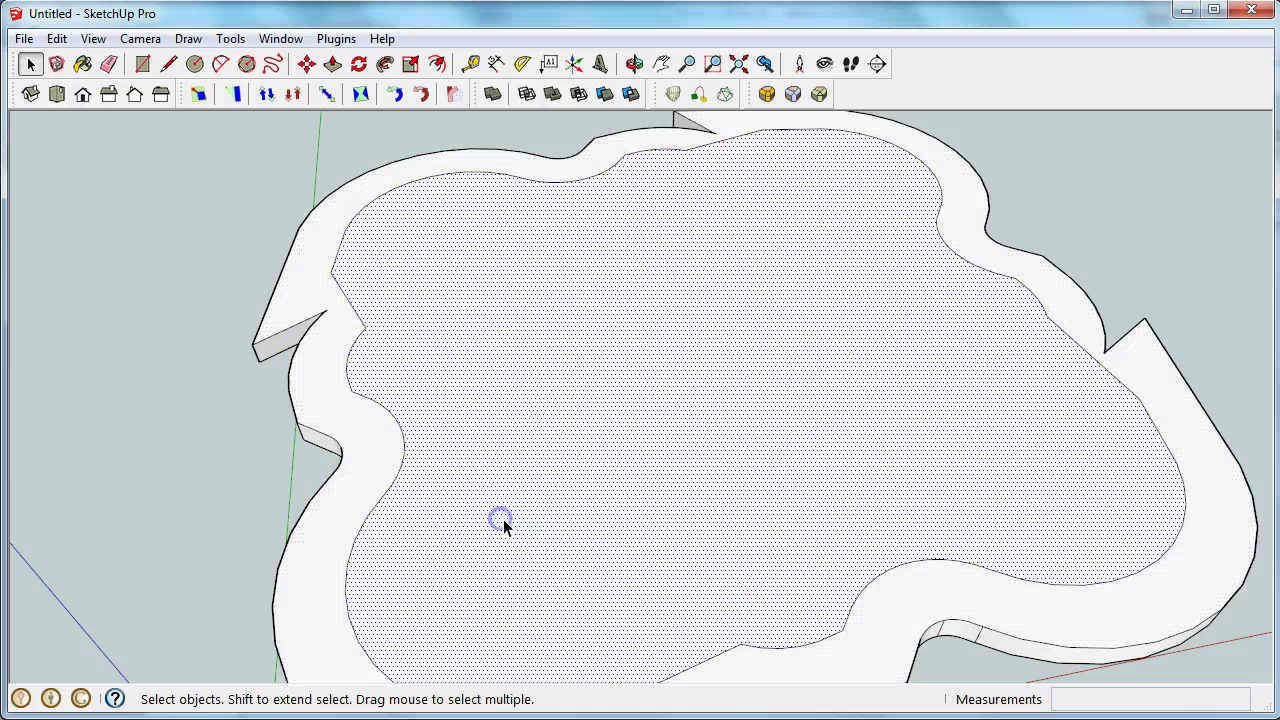
# Push/Pull the inner cookie face up about 30 mm above the base.
pyautogui.click(333, 63)
pyautogui.scroll(-5, 651, 508)
pyautogui.moveTo(651, 508); pyautogui.dragTo(651, 449)
pyautogui.moveTo(869, 566)
pyautogui.mouseDown(button='middle')
pyautogui.moveTo(526, 560)
pyautogui.moveTo(820, 543)
pyautogui.mouseUp(button='middle')
# Select the whole model and make it a single group.
pyautogui.click(29, 65)
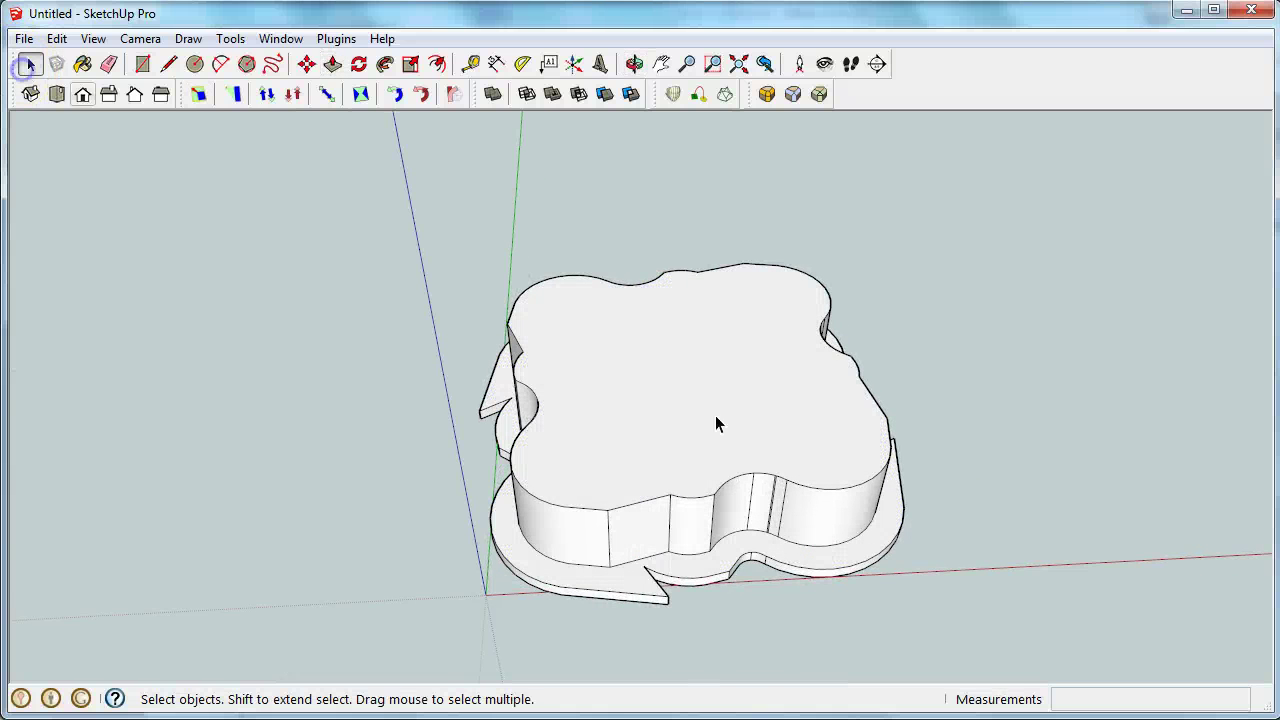
pyautogui.tripleClick(689, 476)
pyautogui.rightClick(690, 477)
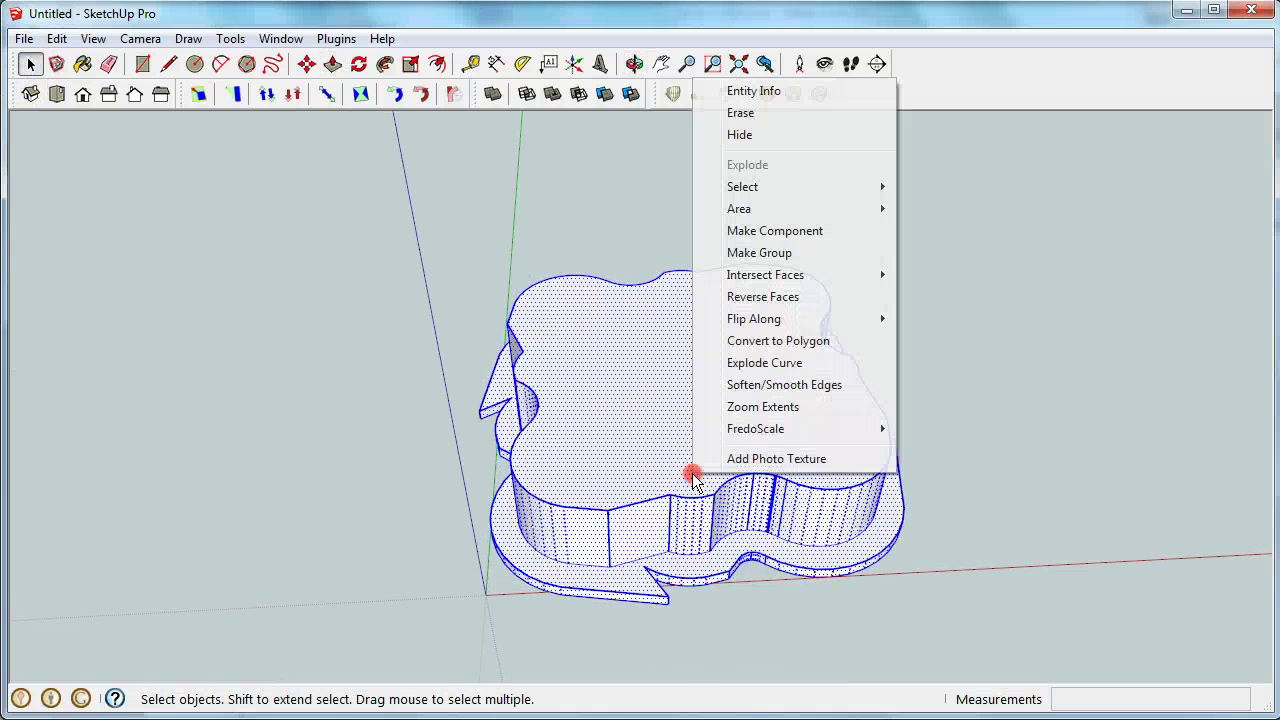
pyautogui.click(772, 253)
pyautogui.scroll(-6, 902, 397)
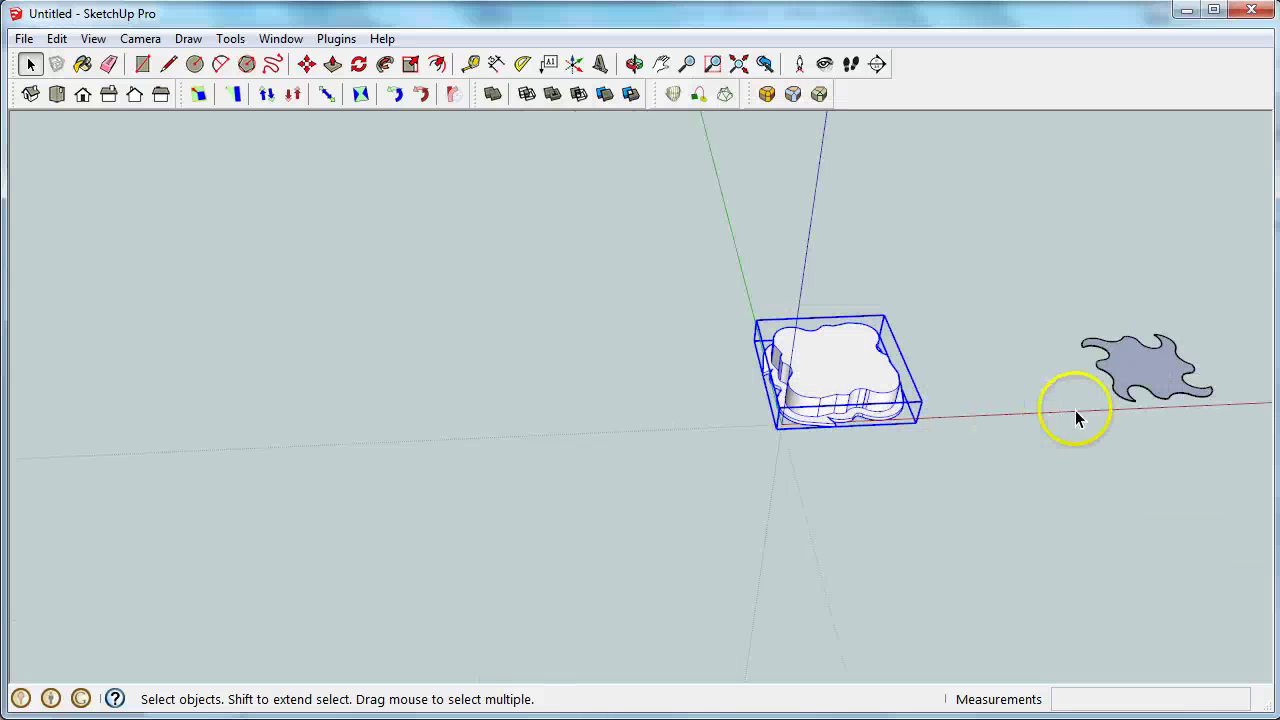
pyautogui.scroll(2, 1120, 407)
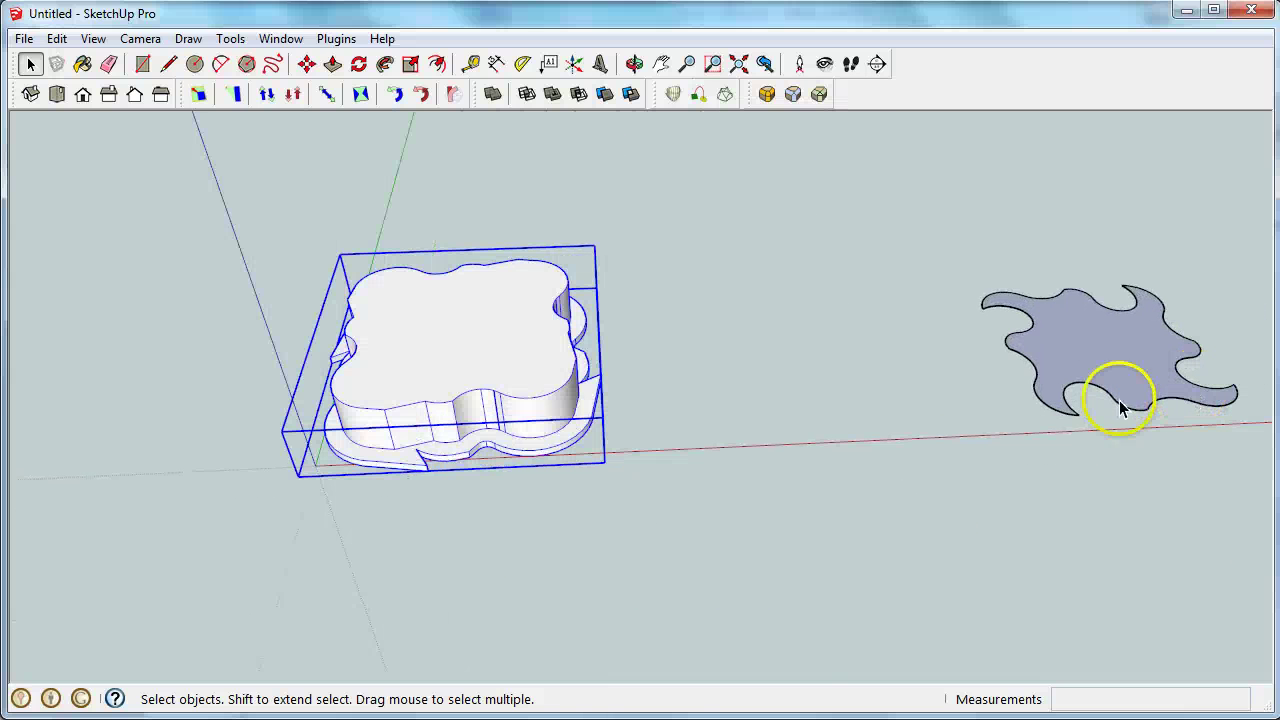
# Push/Pull the flat wavy face up 93 mm into a tall solid.
pyautogui.click(332, 64)
pyautogui.click(1128, 350)
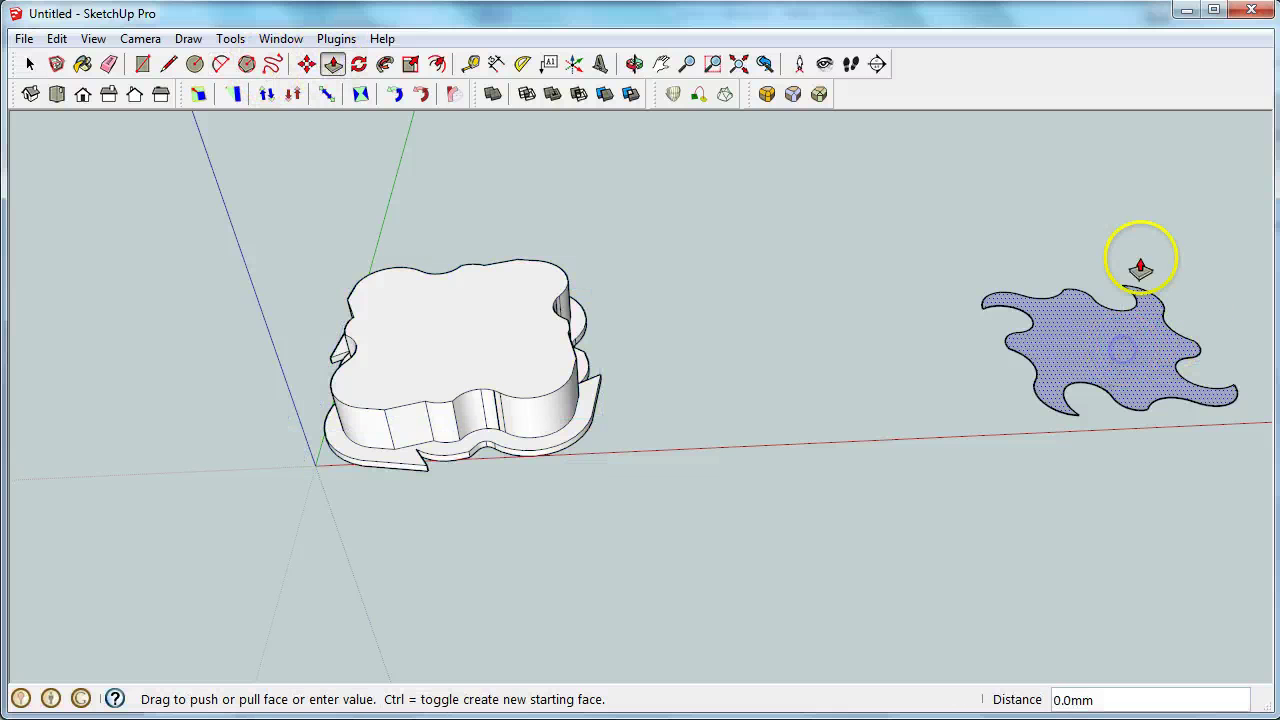
pyautogui.click(1140, 218)
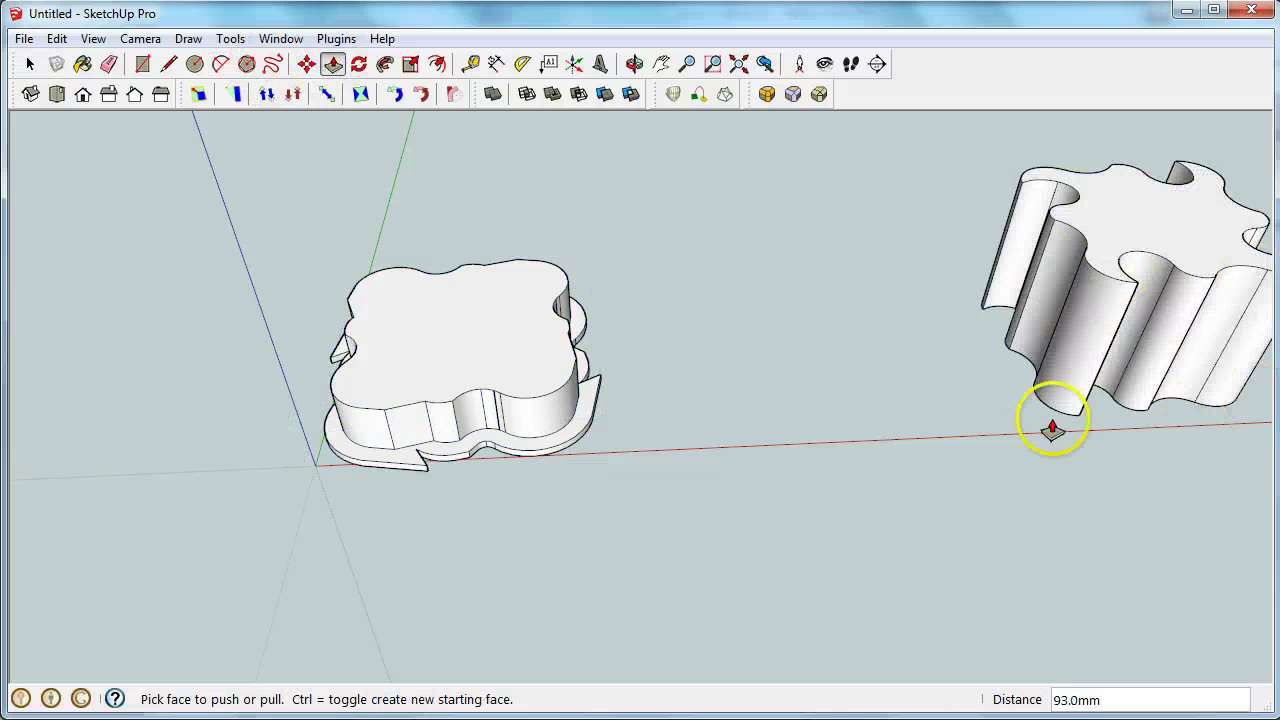
# Make the whole tall wavy solid its own group.
pyautogui.click(29, 64)
pyautogui.tripleClick(1171, 274)
pyautogui.rightClick(1171, 274)
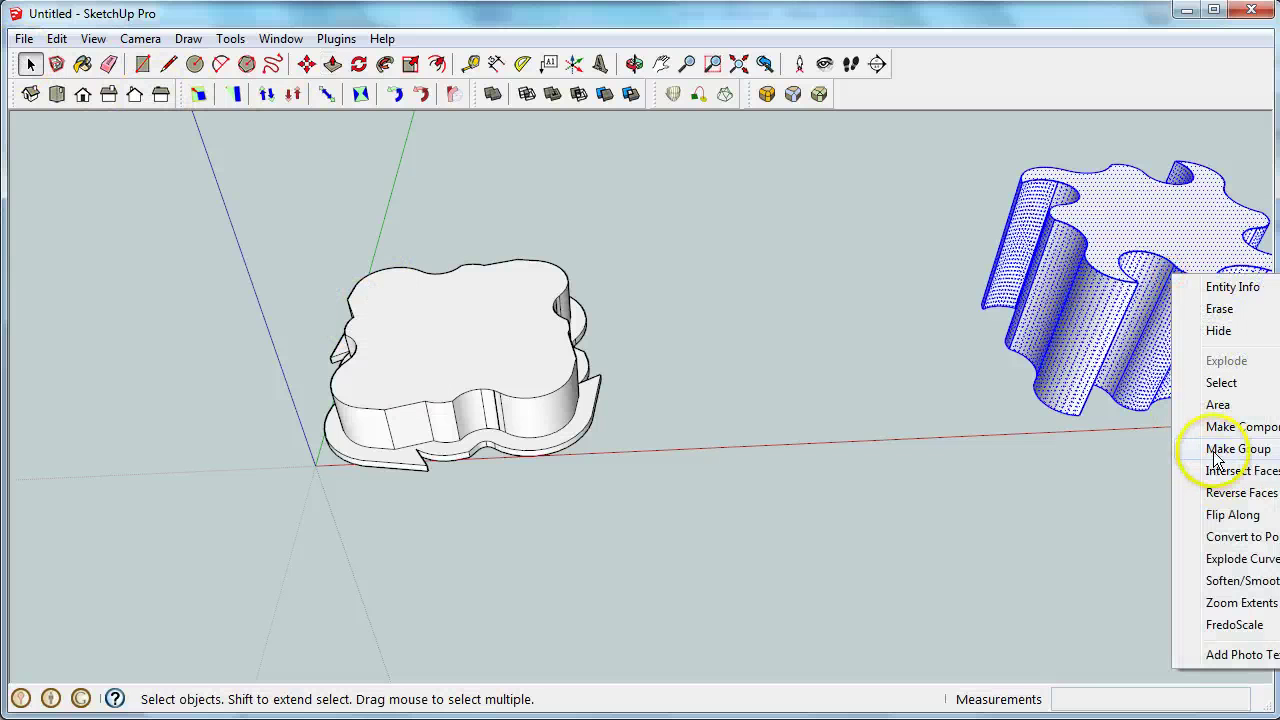
pyautogui.click(1214, 450)
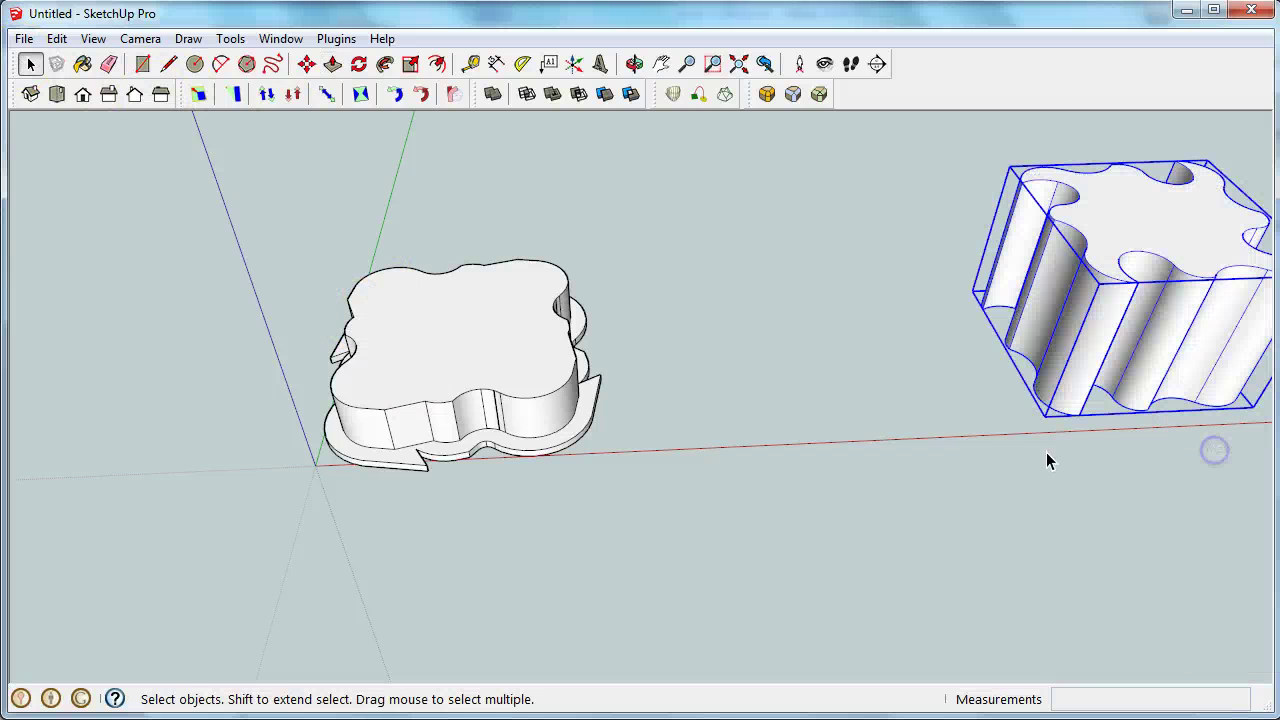
# Move the tall wavy group 400 along the red axis so it overlaps the base's inner block.
pyautogui.click(306, 63)
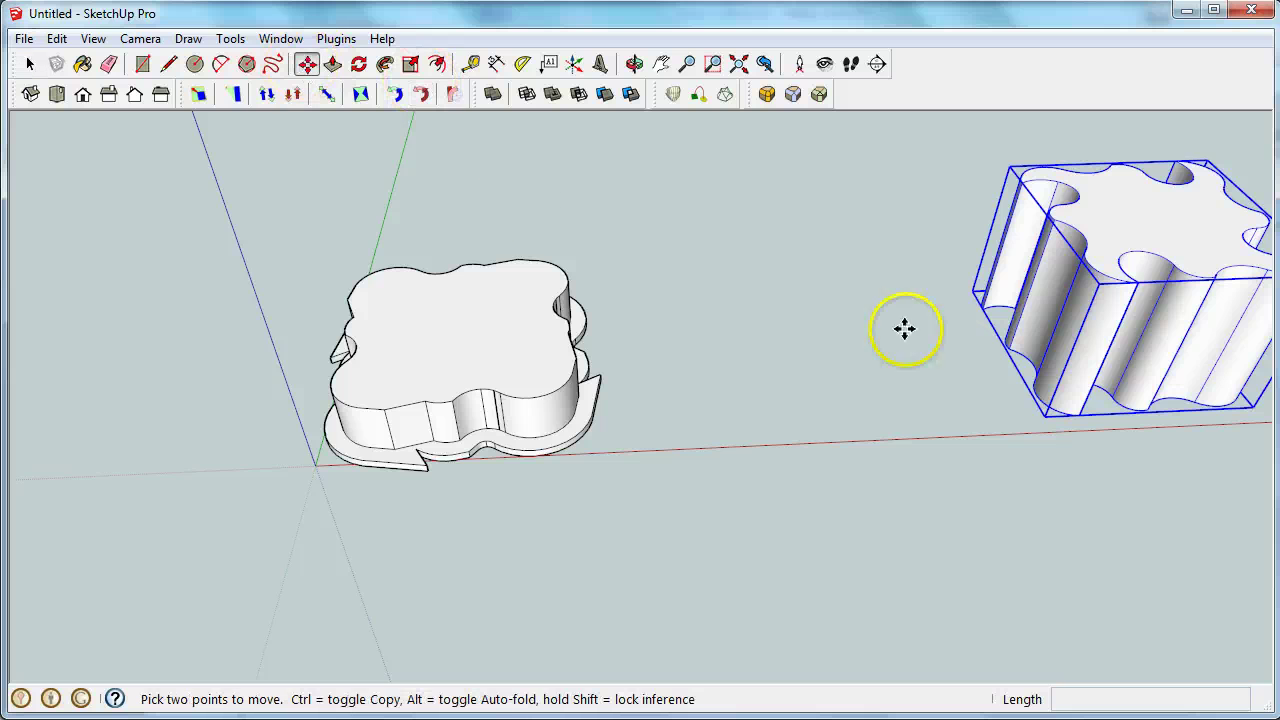
pyautogui.click(1083, 417)
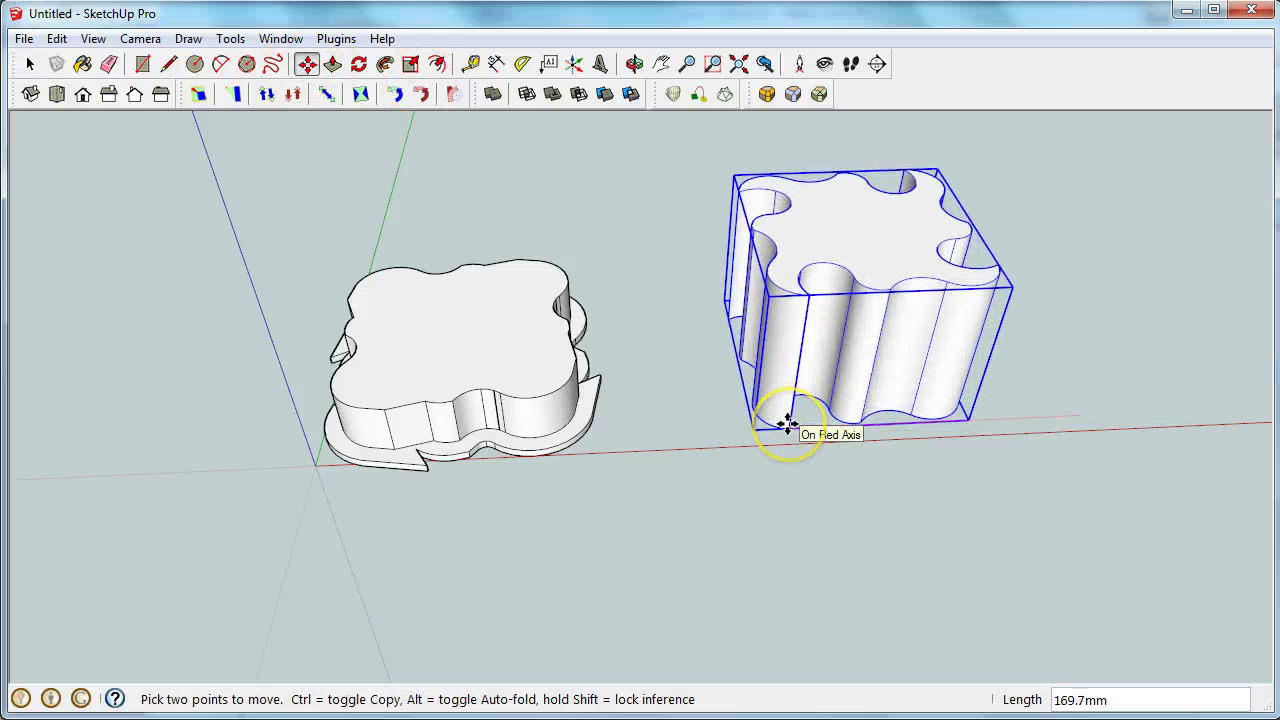
pyautogui.write('400')
pyautogui.press('Return')
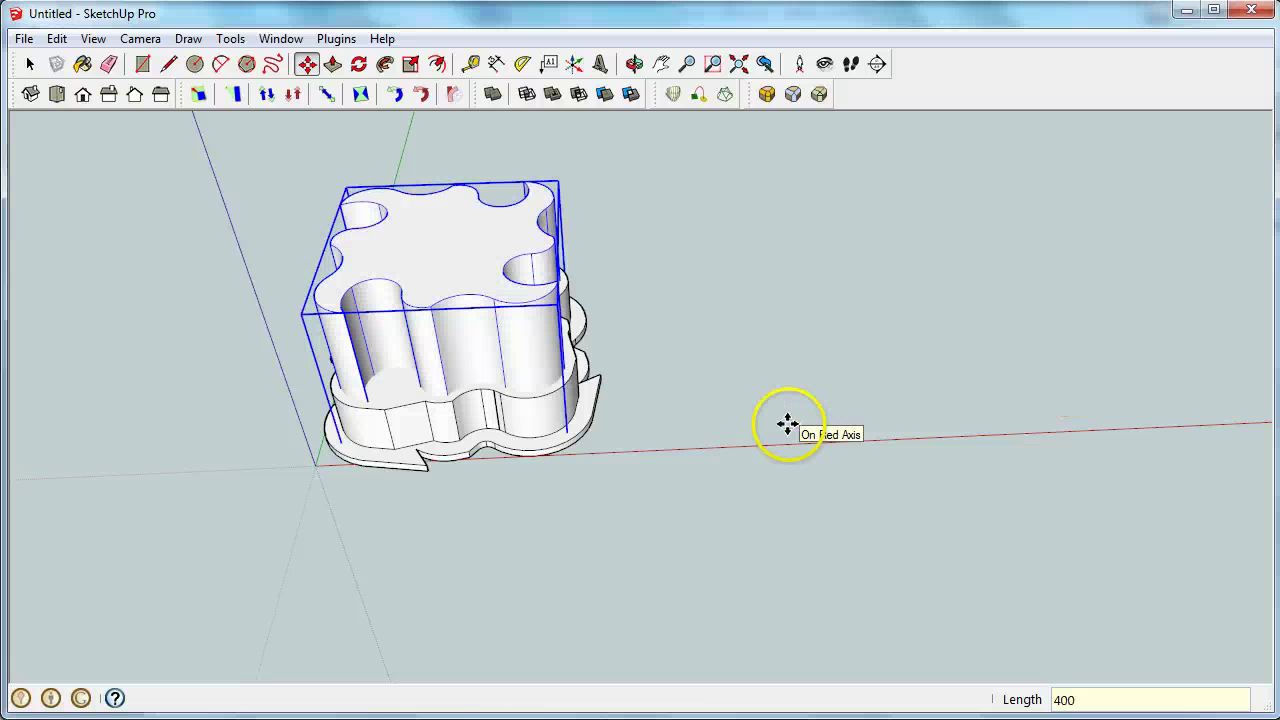
pyautogui.scroll(5, 306, 354)
pyautogui.moveTo(528, 446); pyautogui.dragTo(647, 661, button='middle')
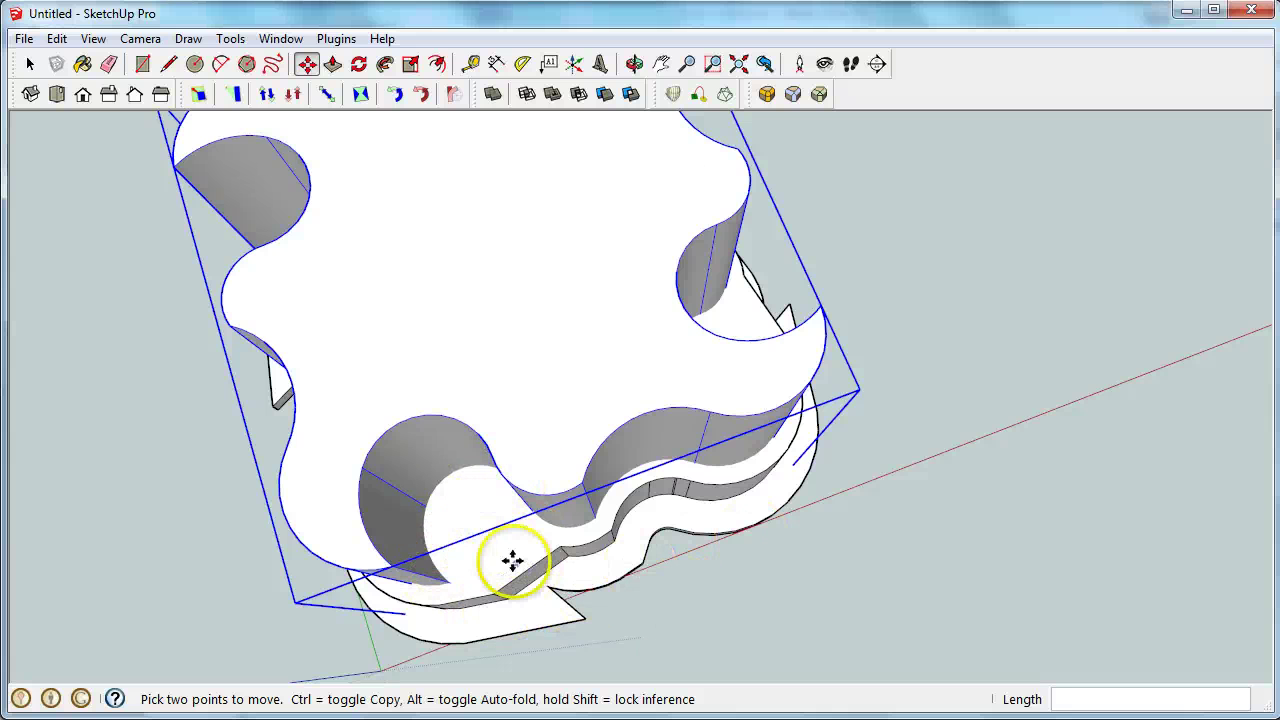
pyautogui.moveTo(893, 462); pyautogui.dragTo(645, 318, button='middle')
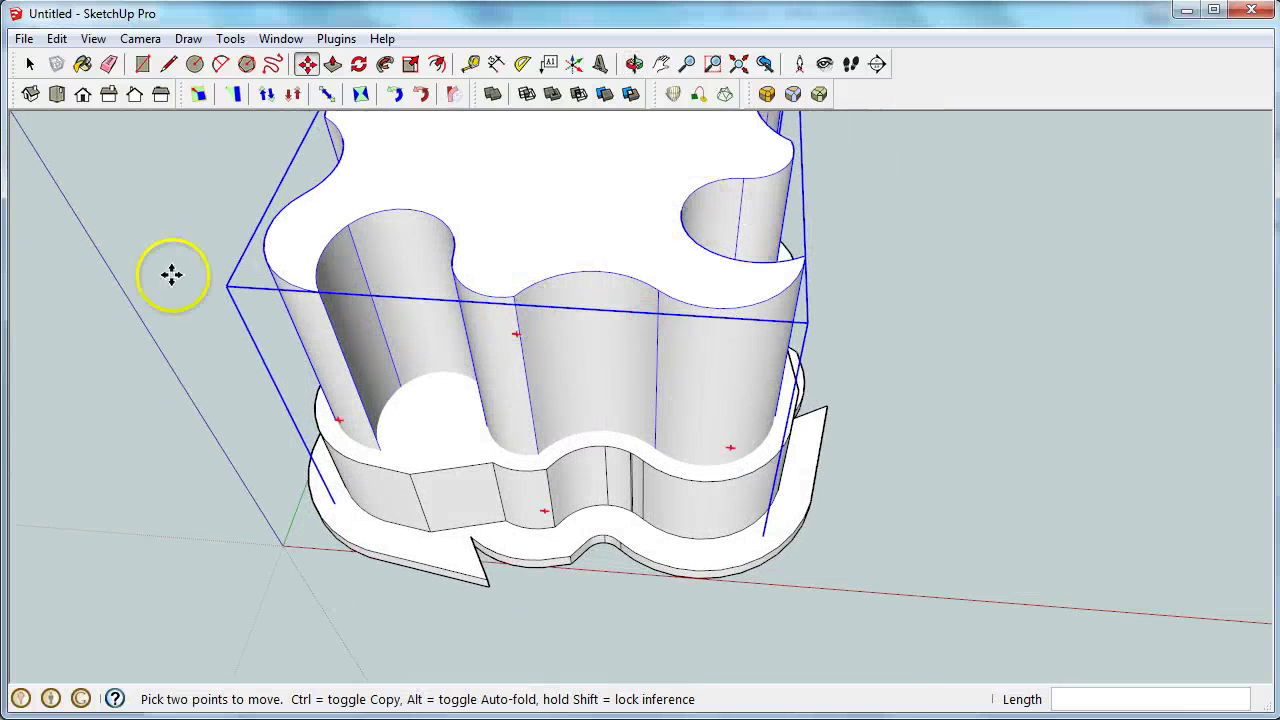
# Subtract the tall wavy group from the base group, hollowing the inner block into a thin wall.
pyautogui.click(28, 66)
pyautogui.click(233, 343)
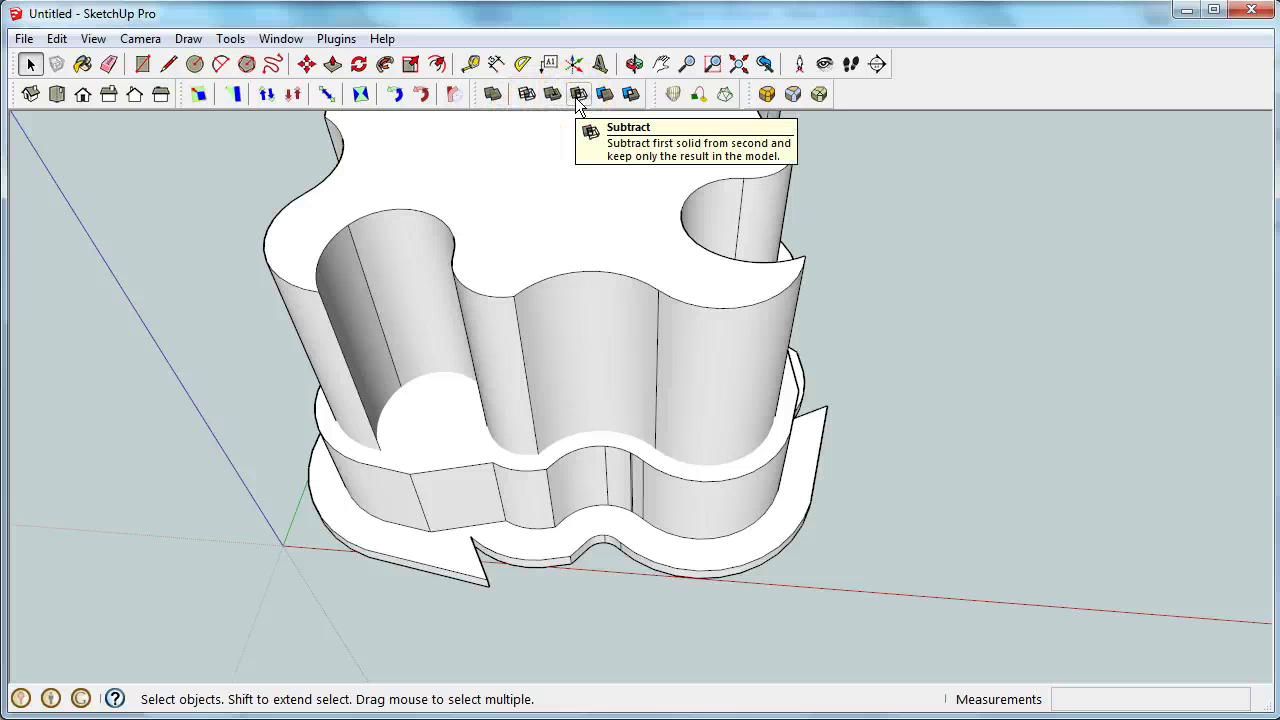
pyautogui.click(577, 96)
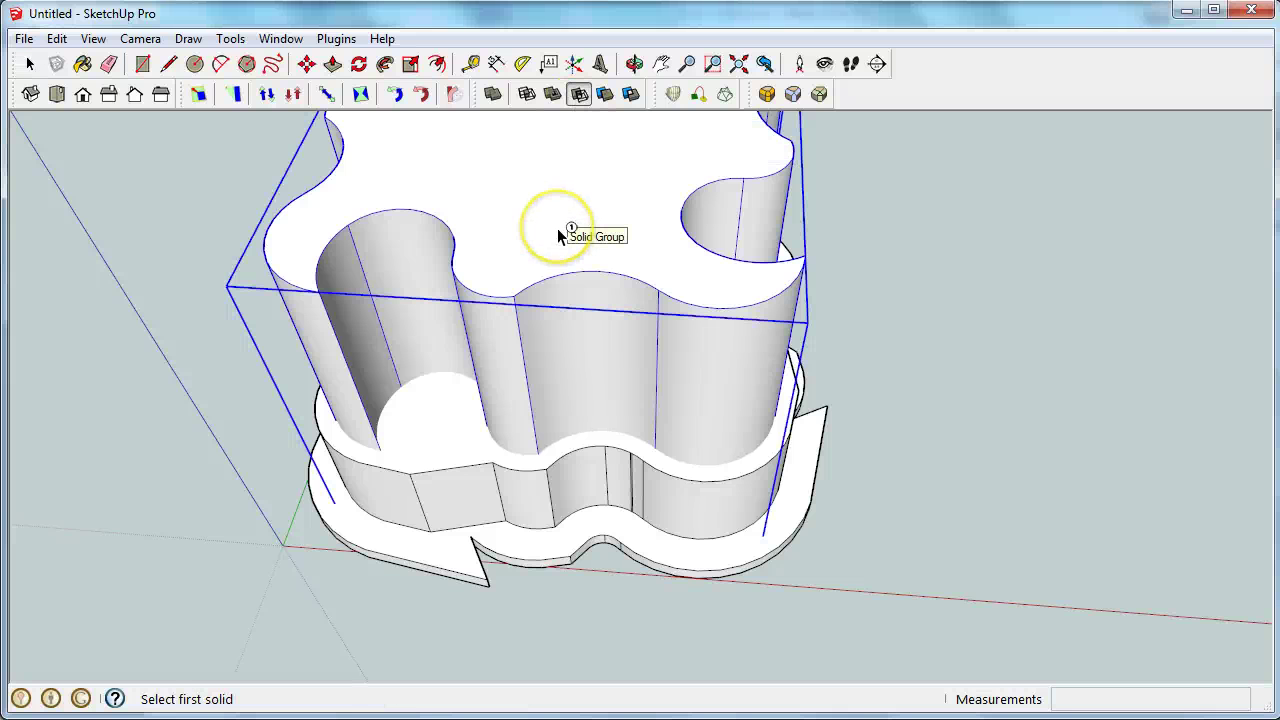
pyautogui.click(558, 233)
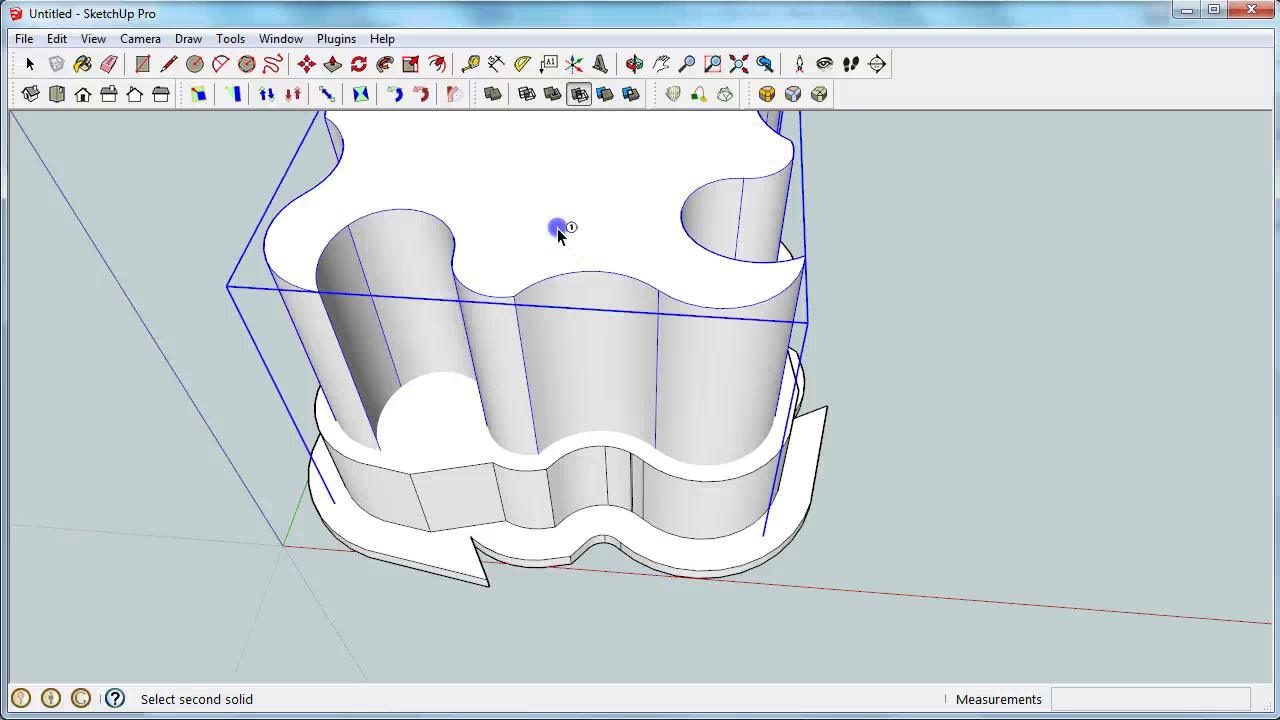
pyautogui.click(445, 437)
pyautogui.moveTo(886, 463); pyautogui.dragTo(522, 483, button='middle')
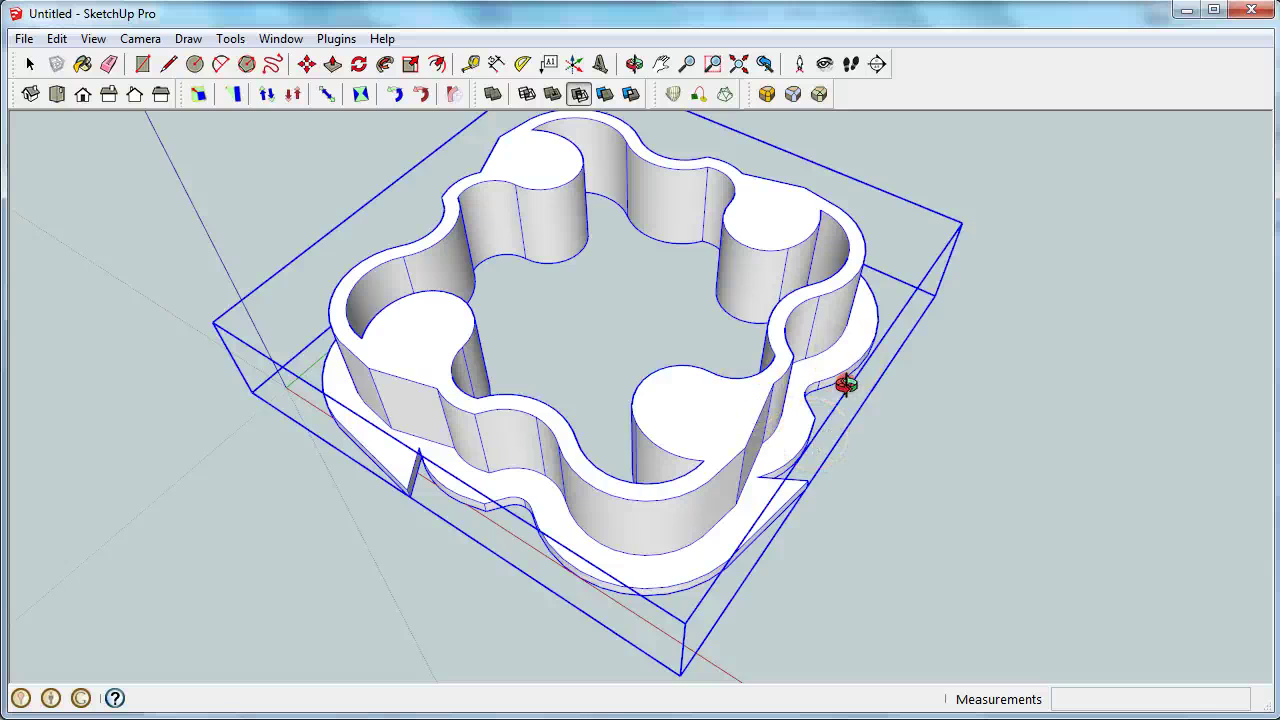
# Inspect the ring from several sides and fill the missing inner-wall face with Push/Pull.
pyautogui.moveTo(810, 468); pyautogui.dragTo(737, 414, button='middle')
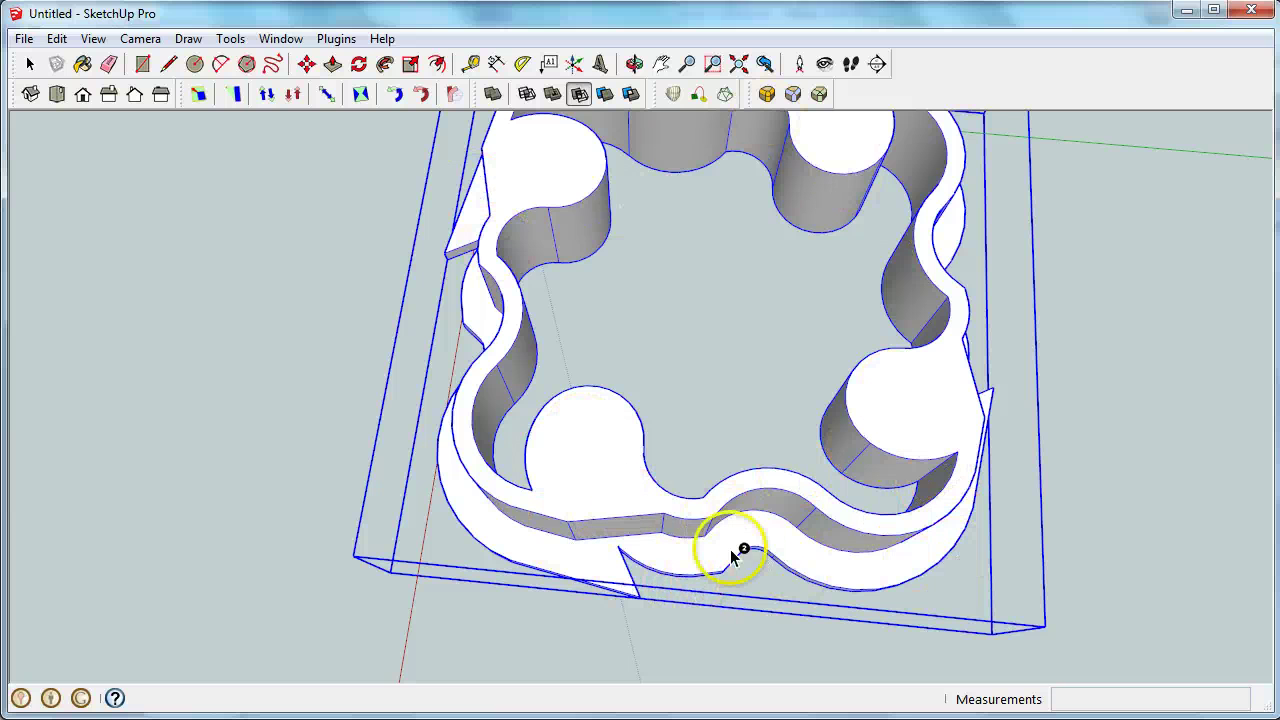
pyautogui.moveTo(771, 543); pyautogui.dragTo(689, 380, button='middle')
pyautogui.moveTo(531, 451); pyautogui.dragTo(614, 571, button='middle')
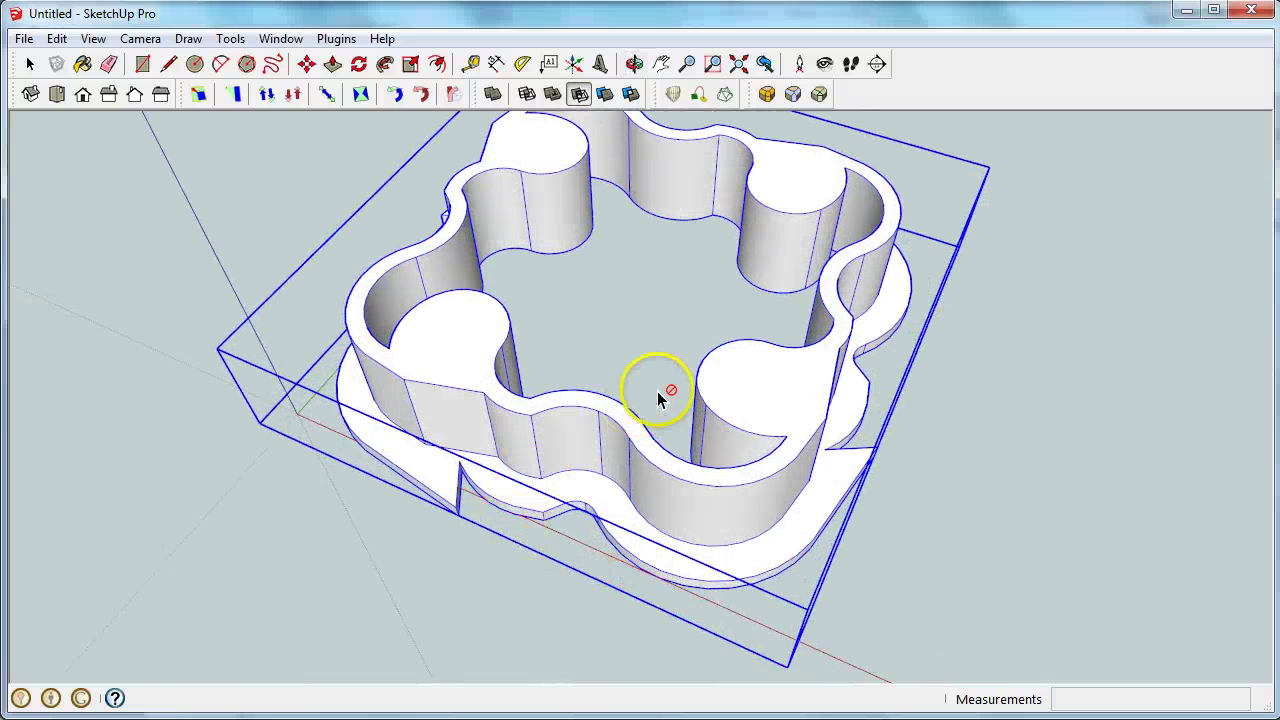
pyautogui.doubleClick(810, 452)
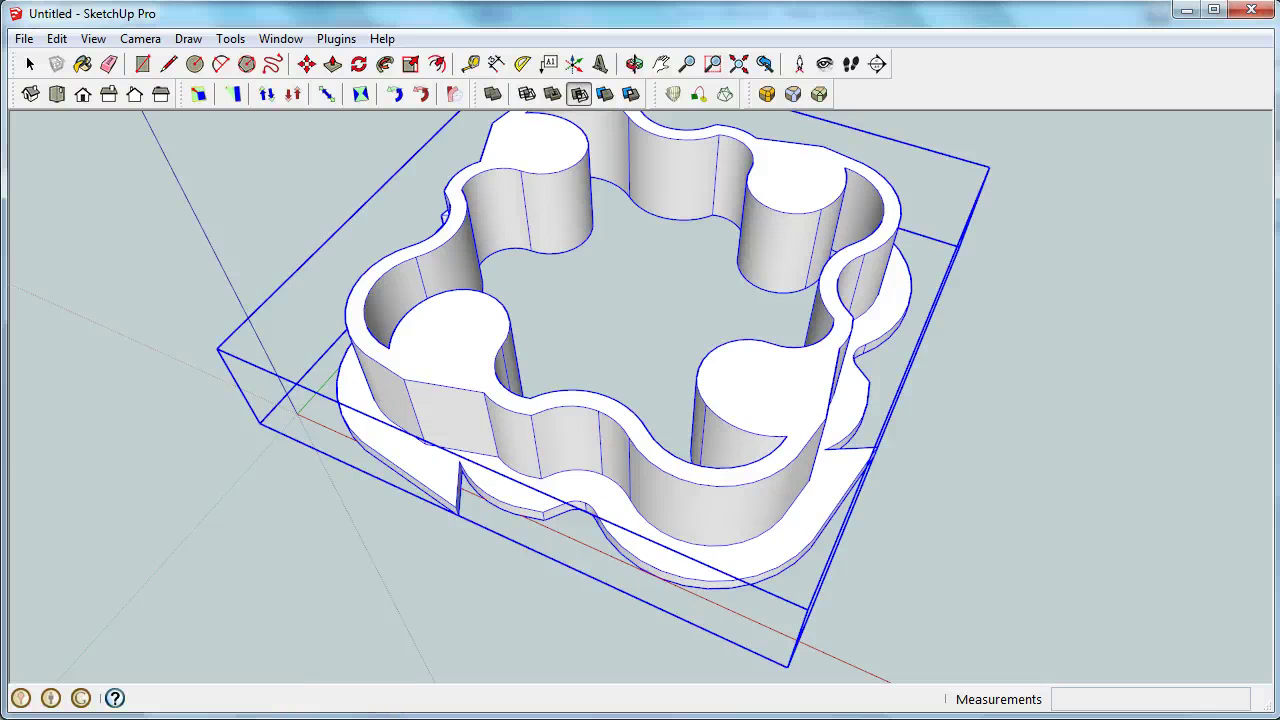